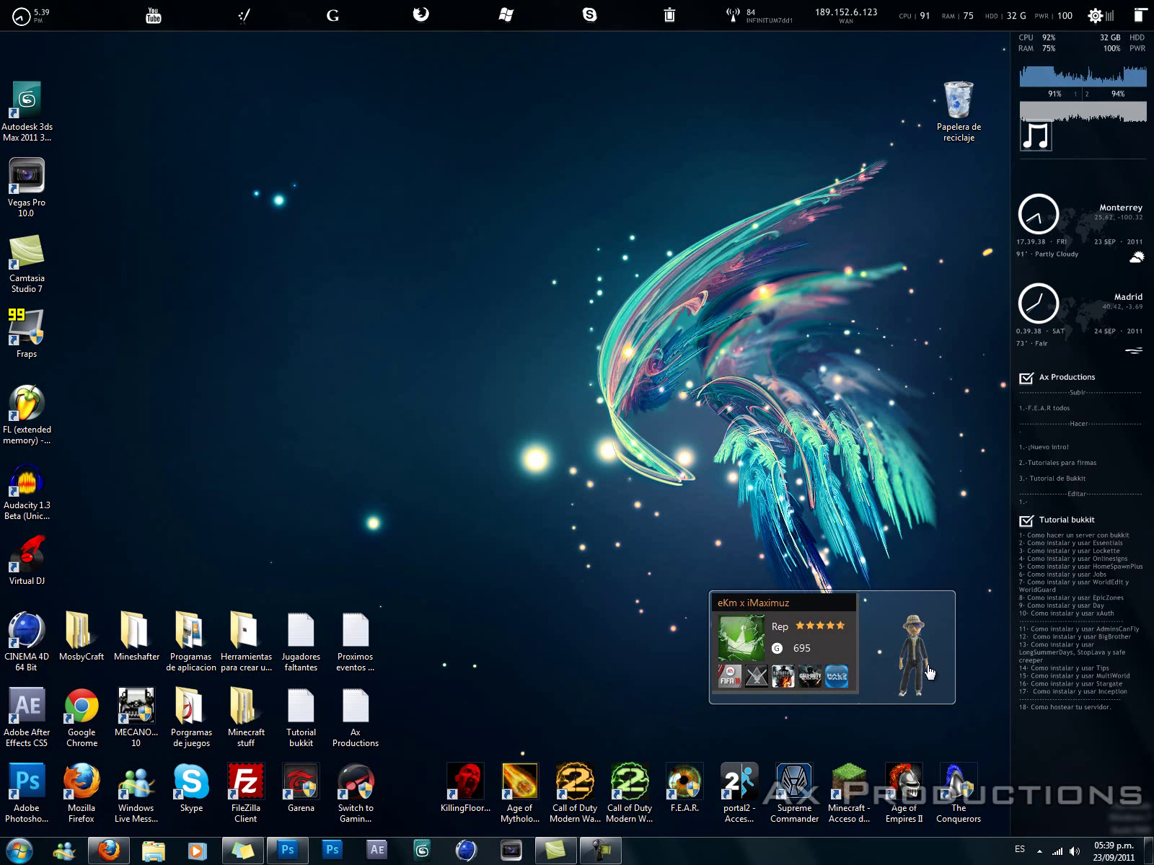
- Restore the Photoshop window holding the Battlefield 3 reference logo from the taskbar
left_click(287, 851)
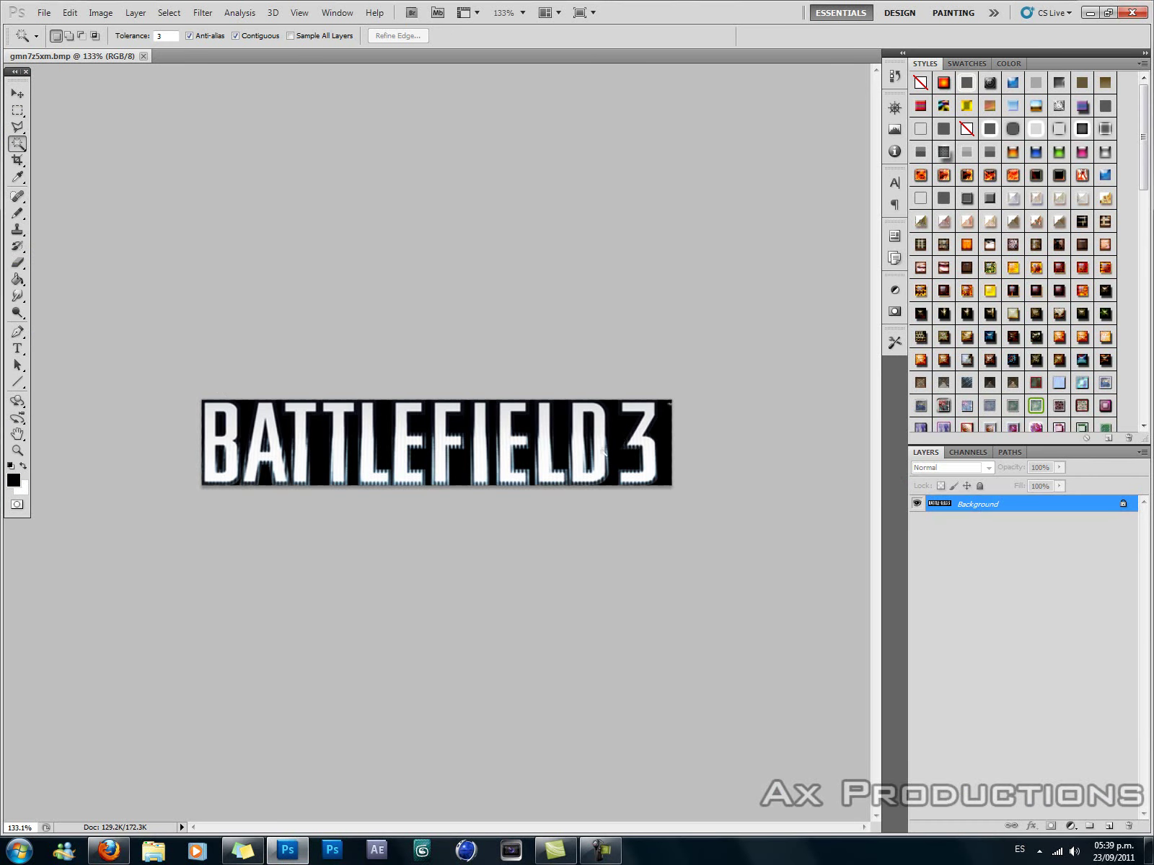
- Create a new 1600×1200 transparent document
left_click(43, 13)
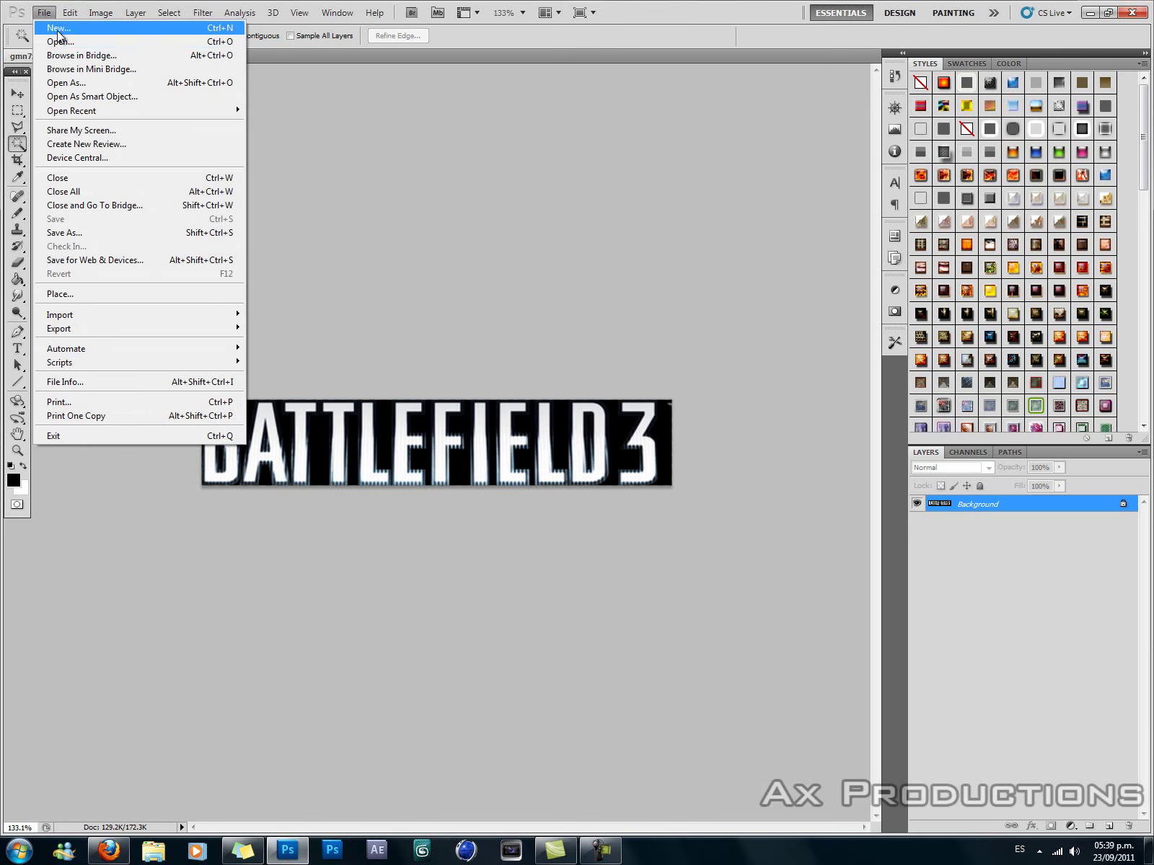
left_click(50, 26)
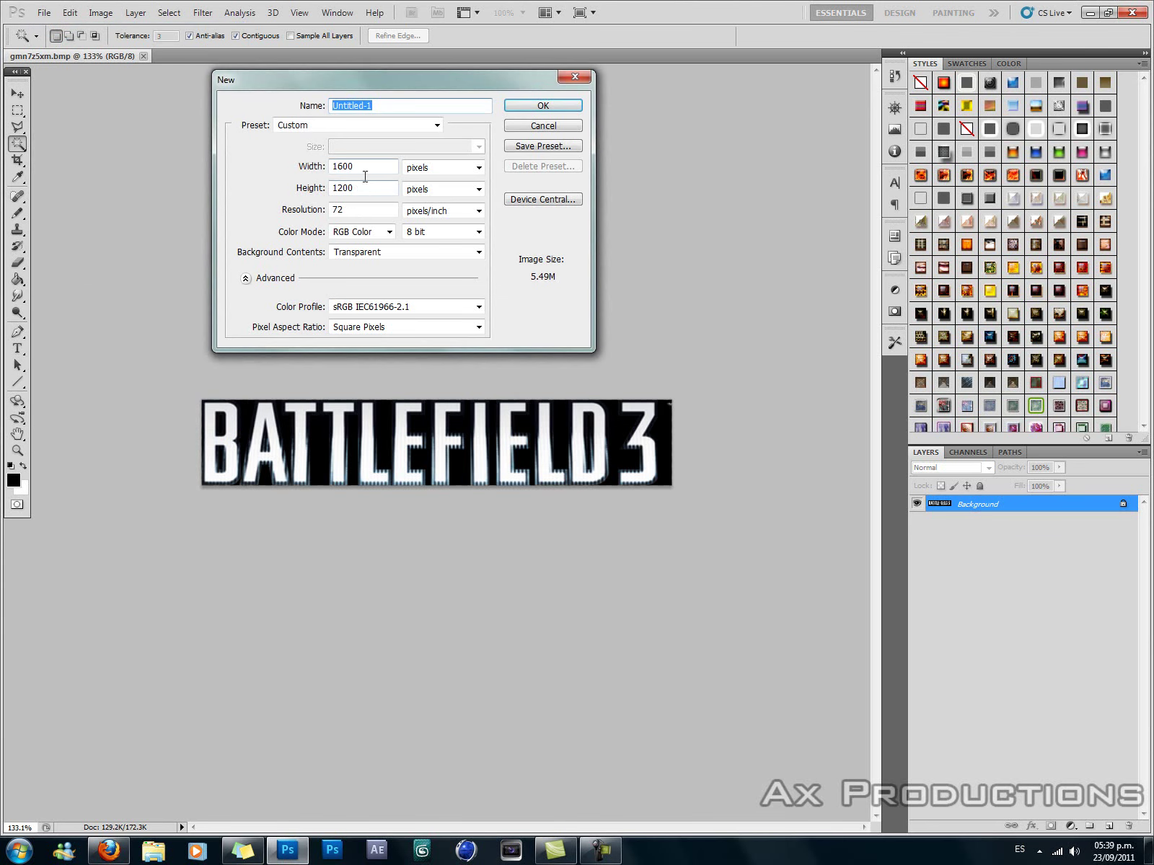
left_click(543, 106)
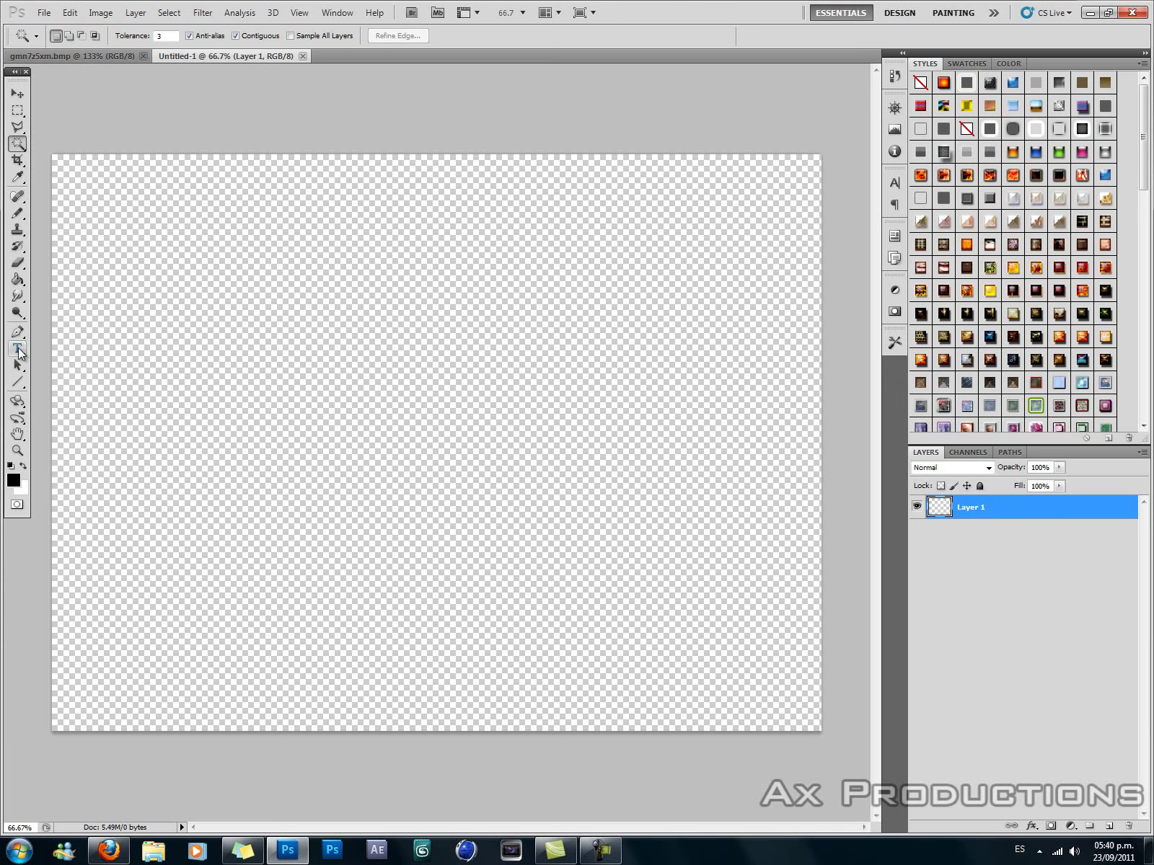
- Type 'BATTLEFIELD 3' on the canvas and move it toward the centre
left_click(18, 349)
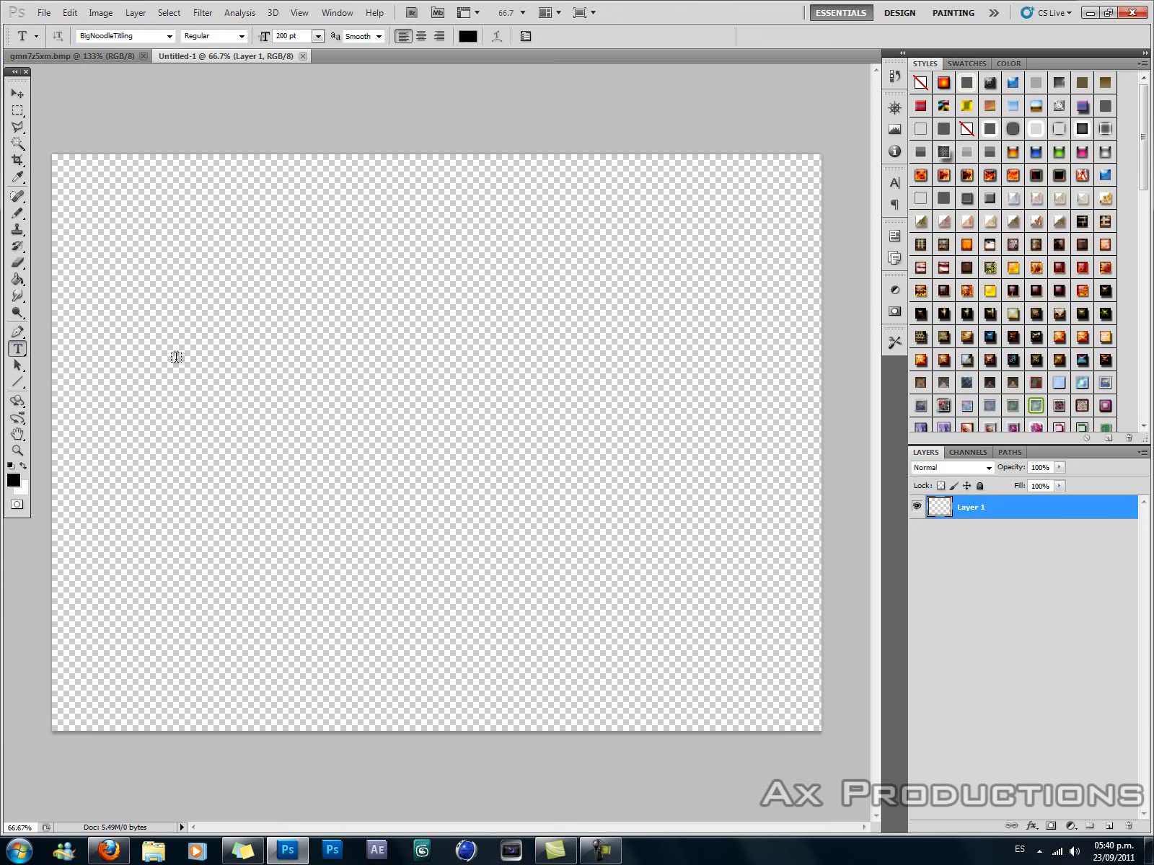
left_click(182, 436)
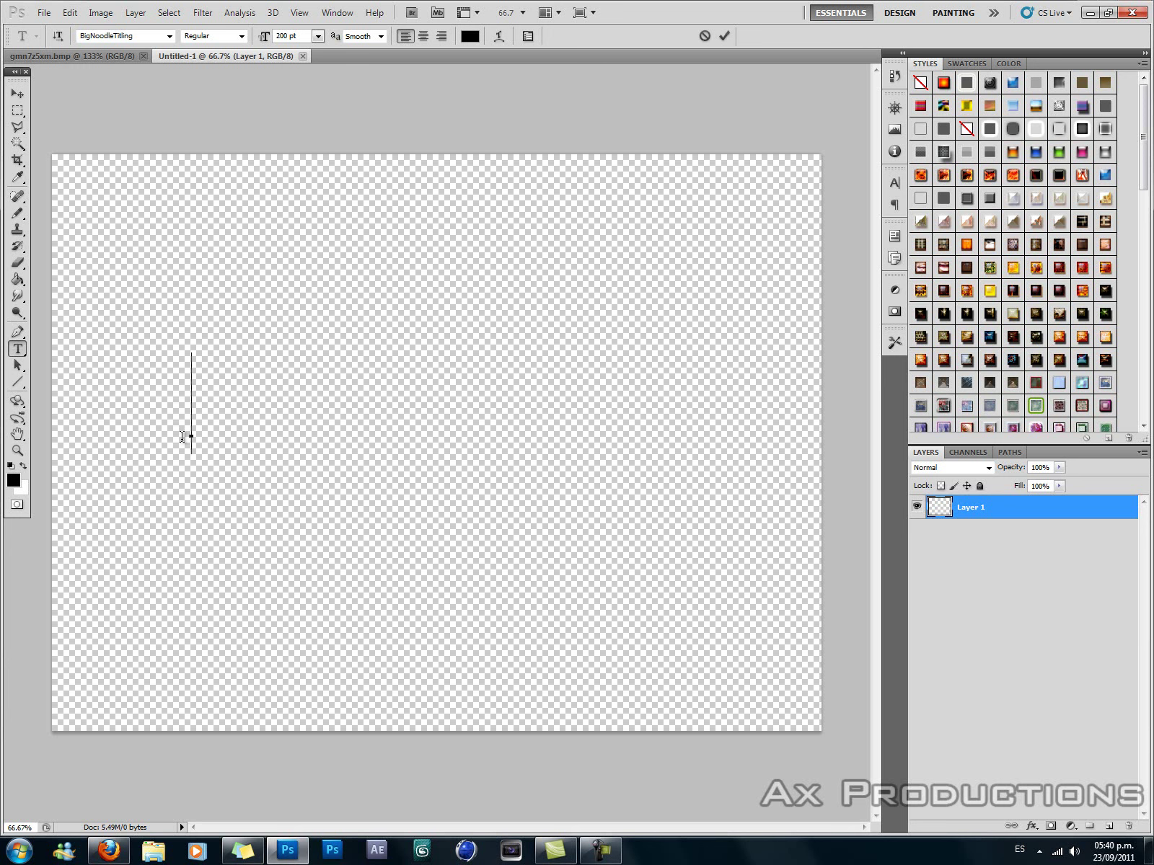
type("IELD 3")
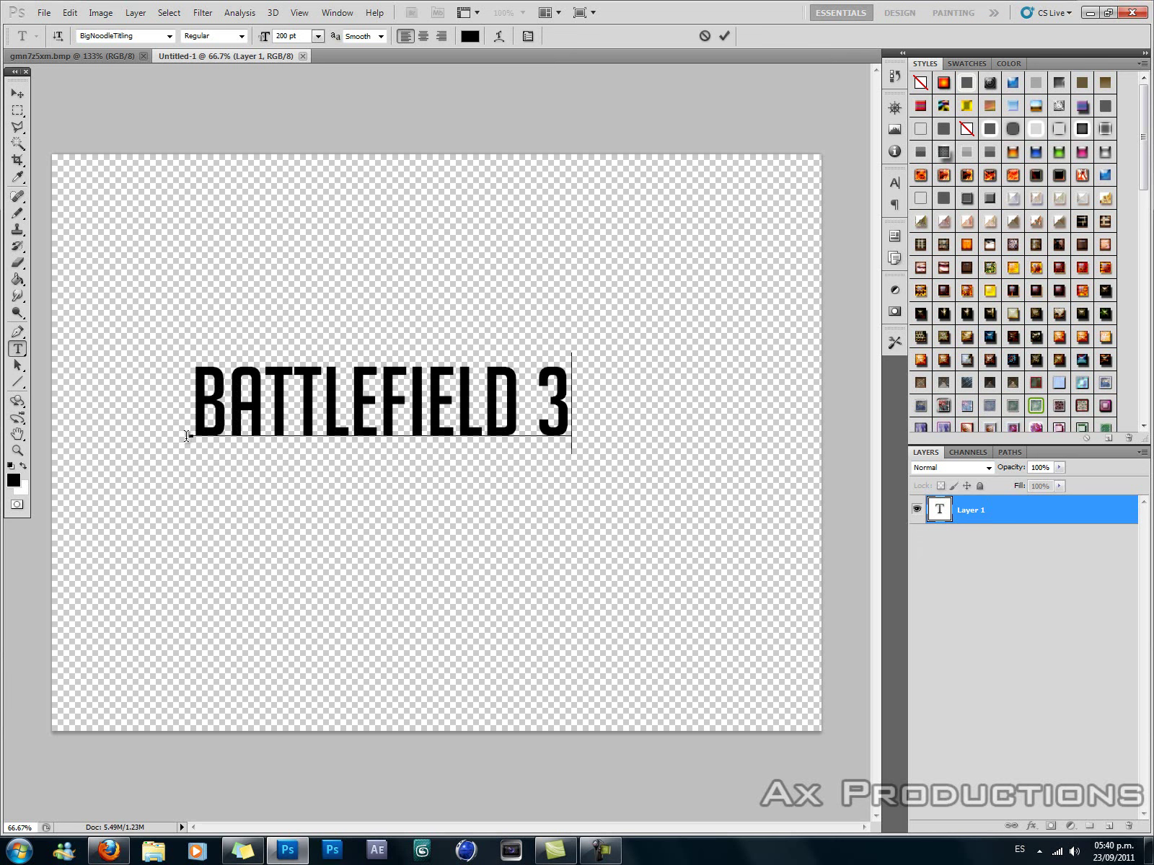
left_click(18, 93)
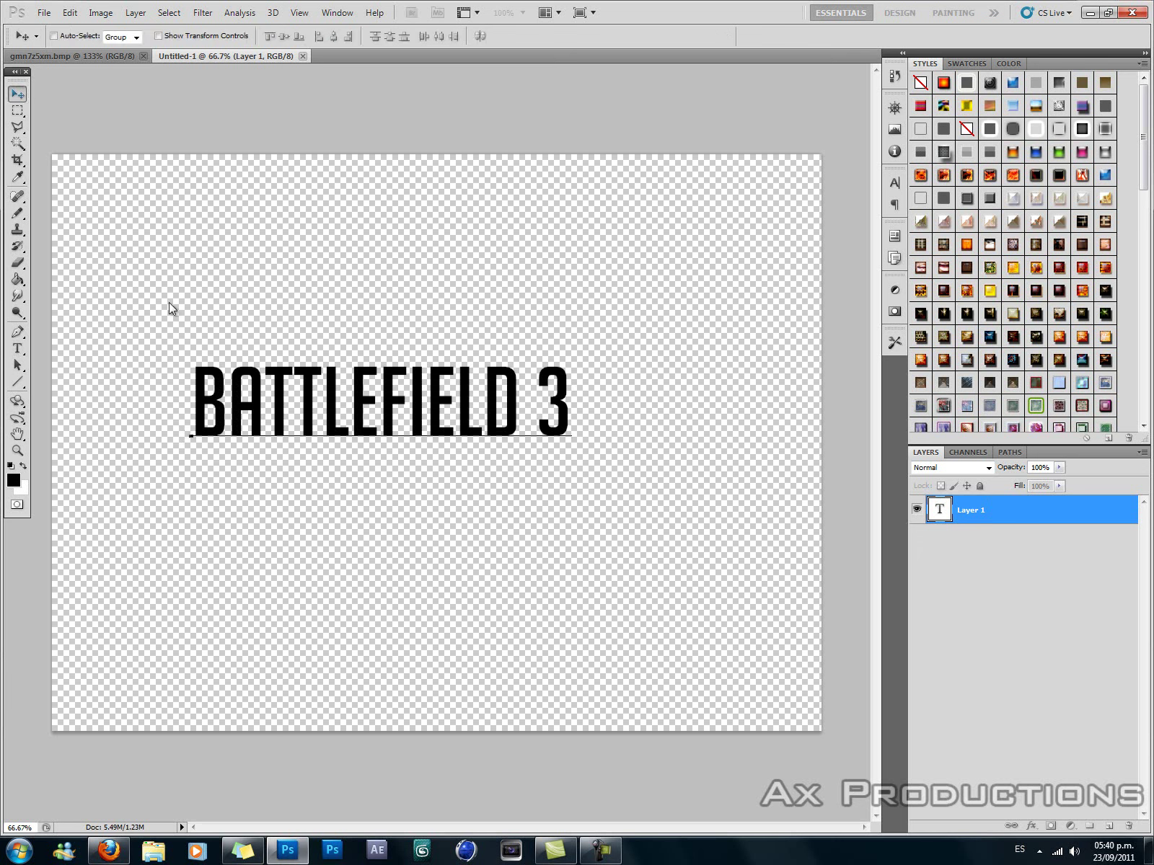
left_click_drag(338, 451, 407, 466)
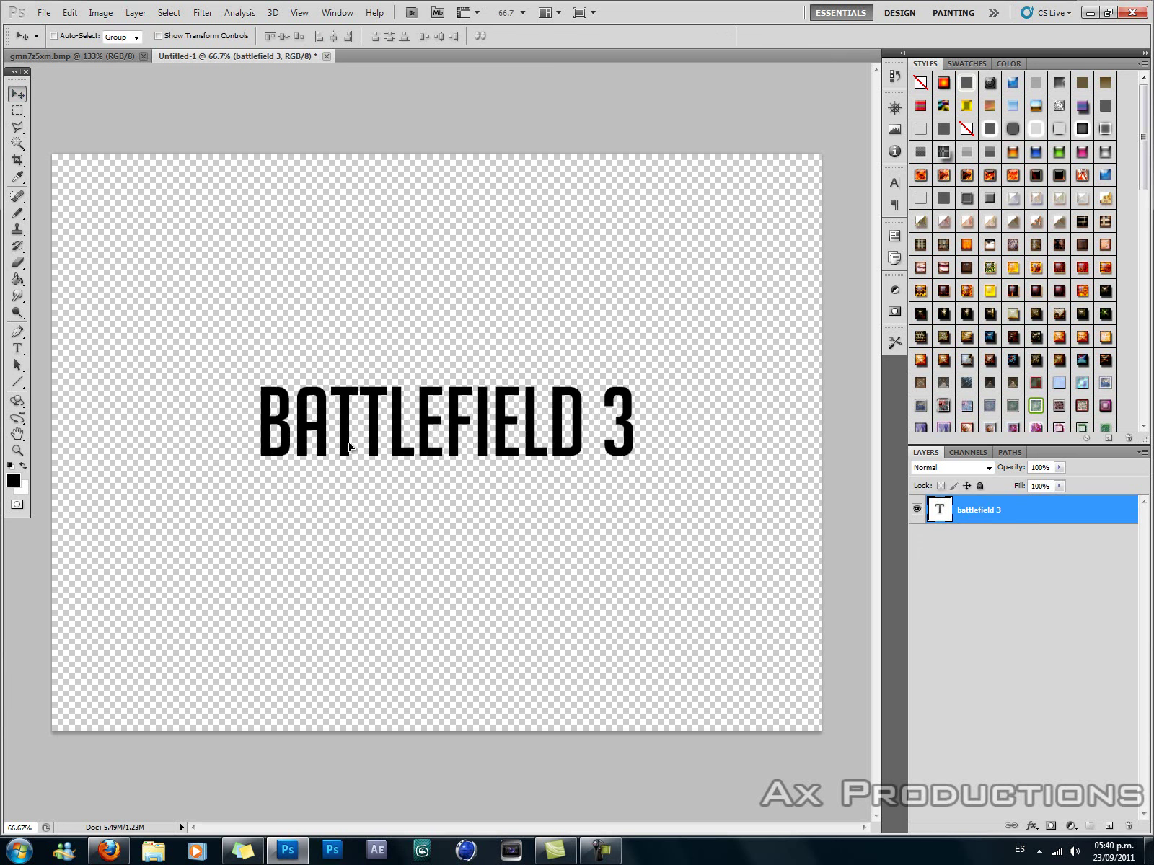
- Compare with the gmn7z5xm.bmp reference, then add empty Layer 1 above the text layer
left_click(72, 57)
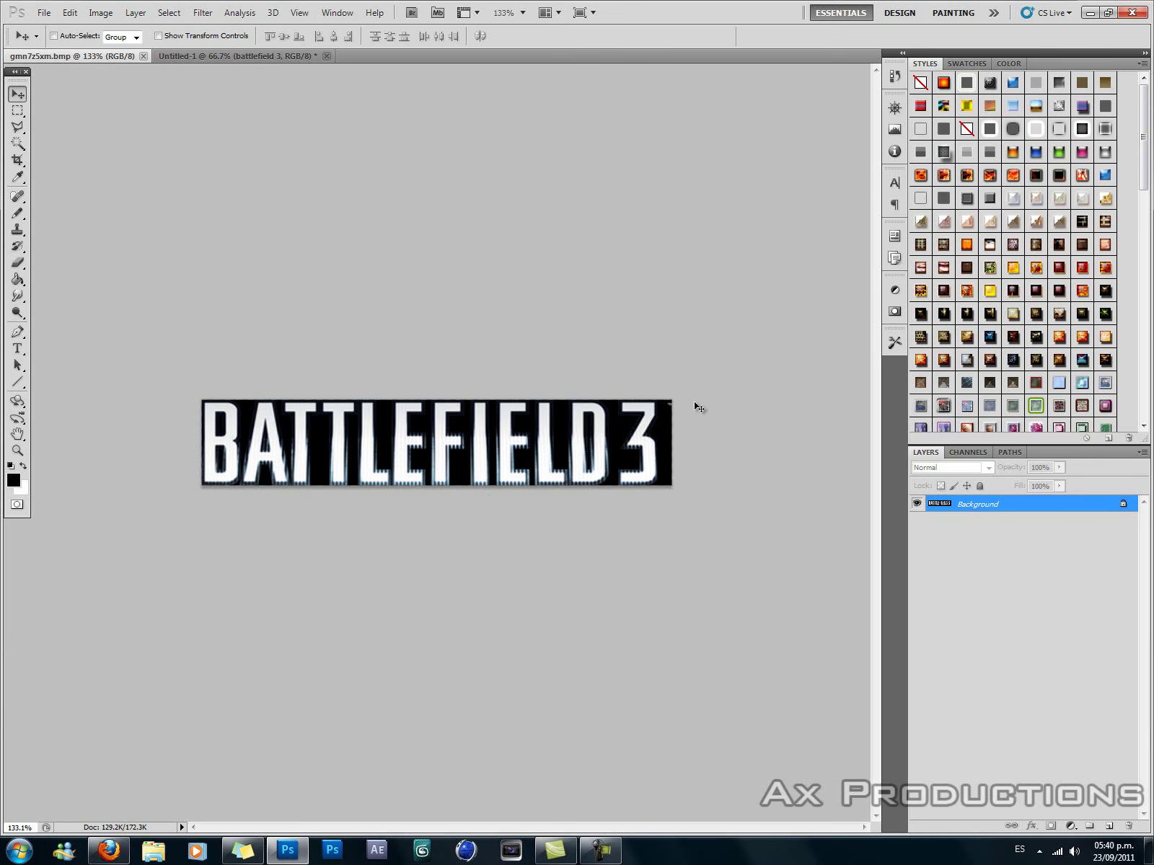
left_click(272, 58)
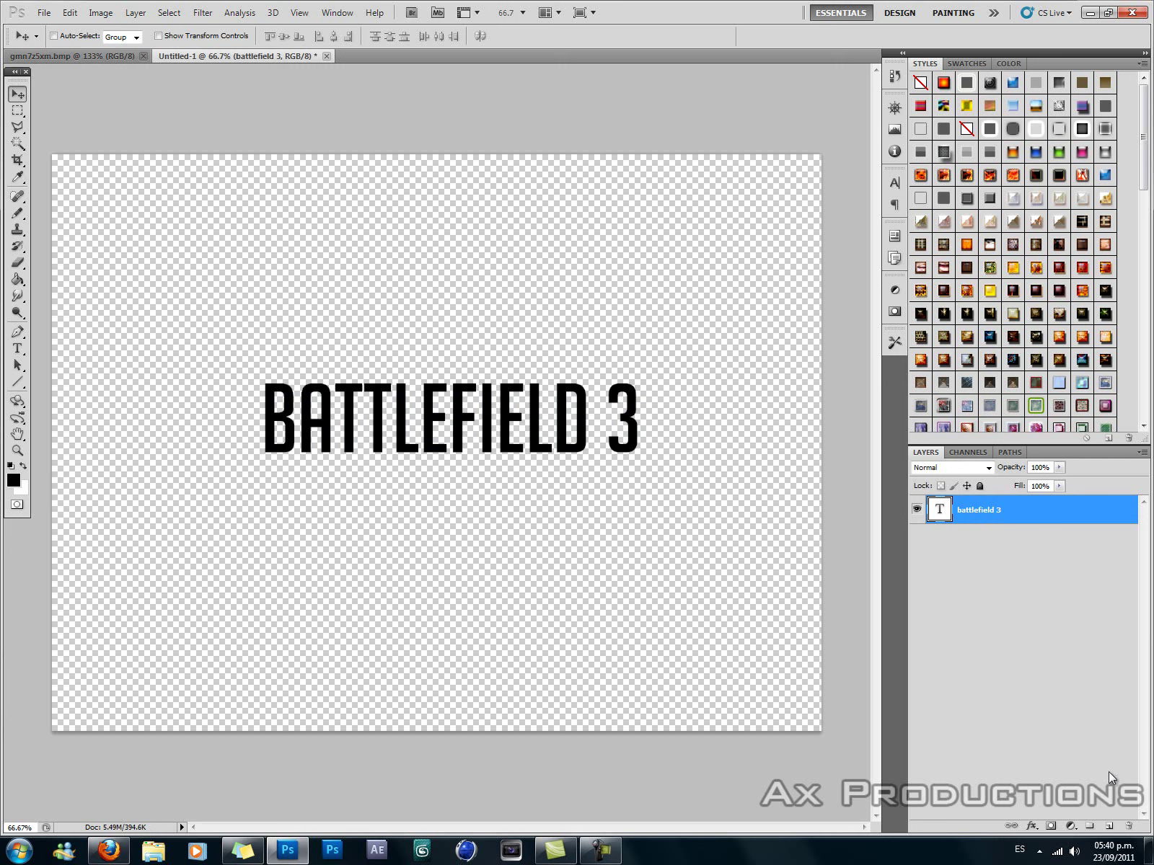
left_click(1109, 829)
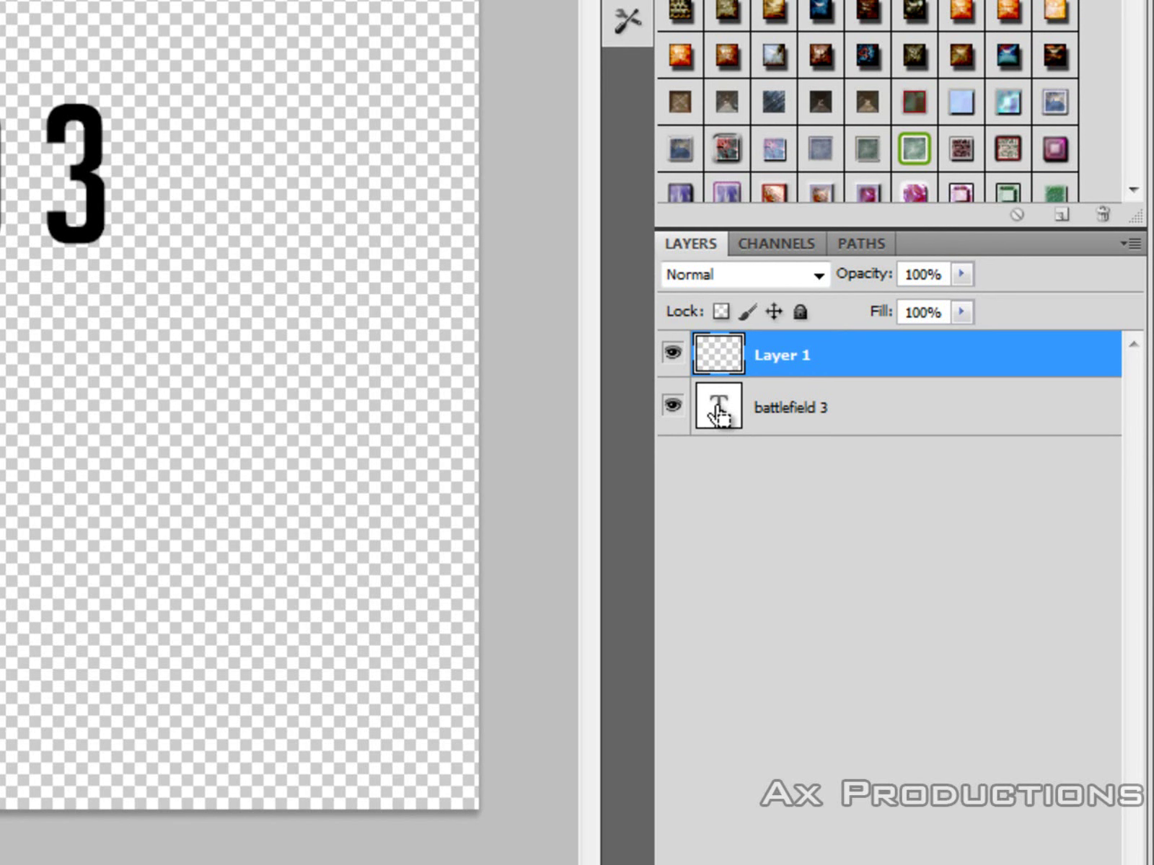
- Load the BATTLEFIELD 3 letters as a selection and expand it by 5 pixels
left_click(717, 420, "ctrl")
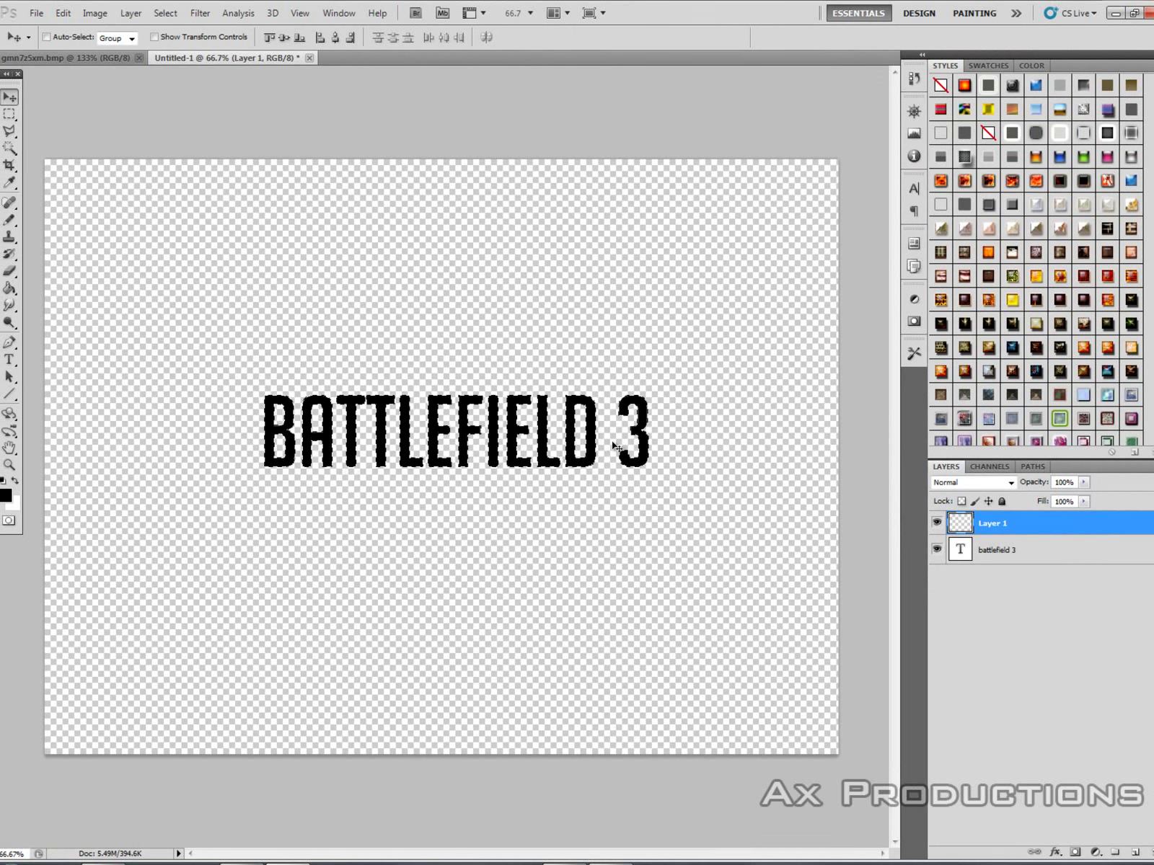
left_click(170, 16)
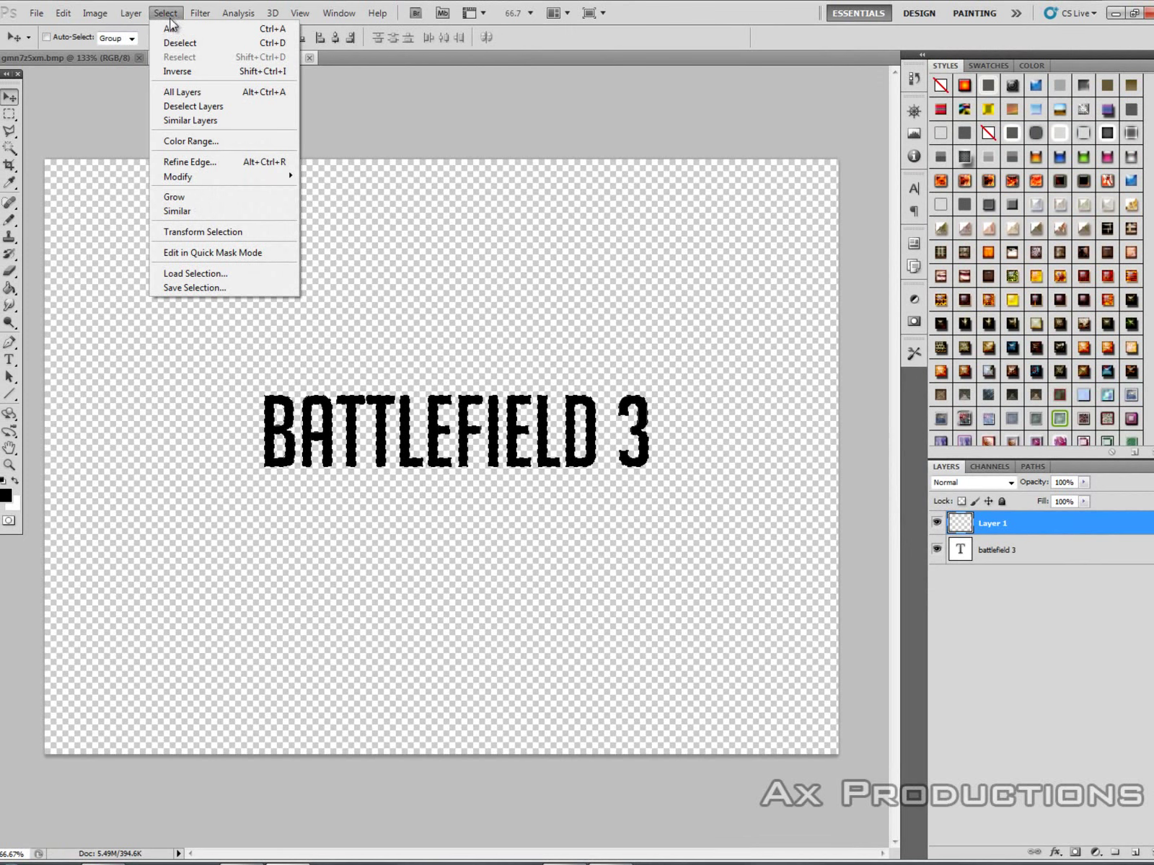
mouse_move(179, 177)
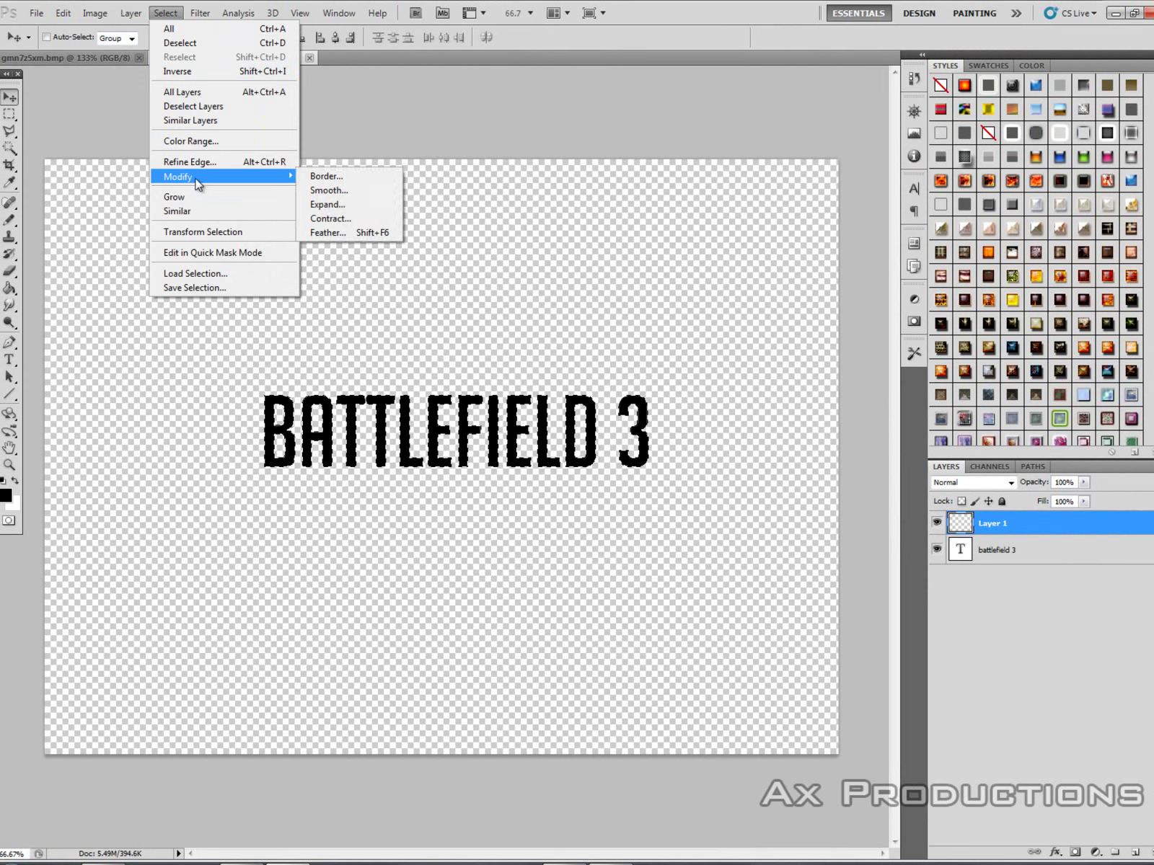
left_click(345, 206)
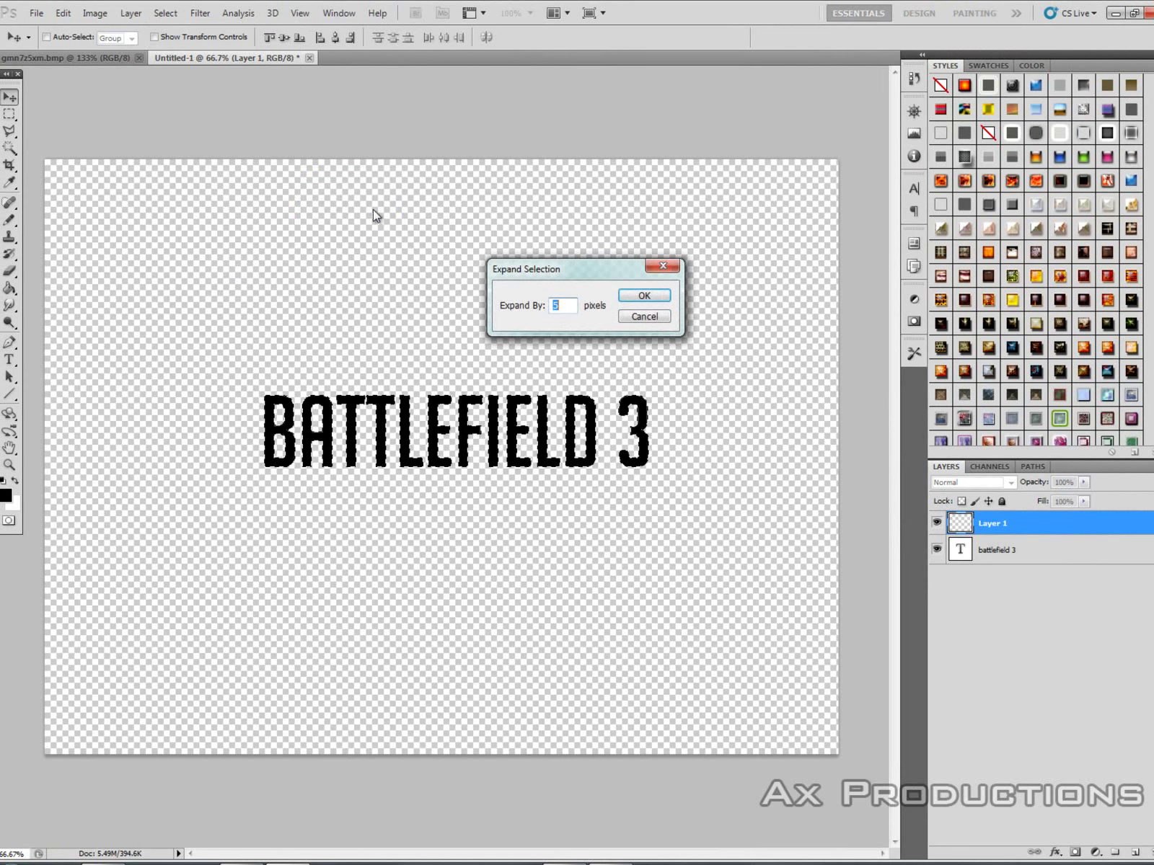
left_click(633, 296)
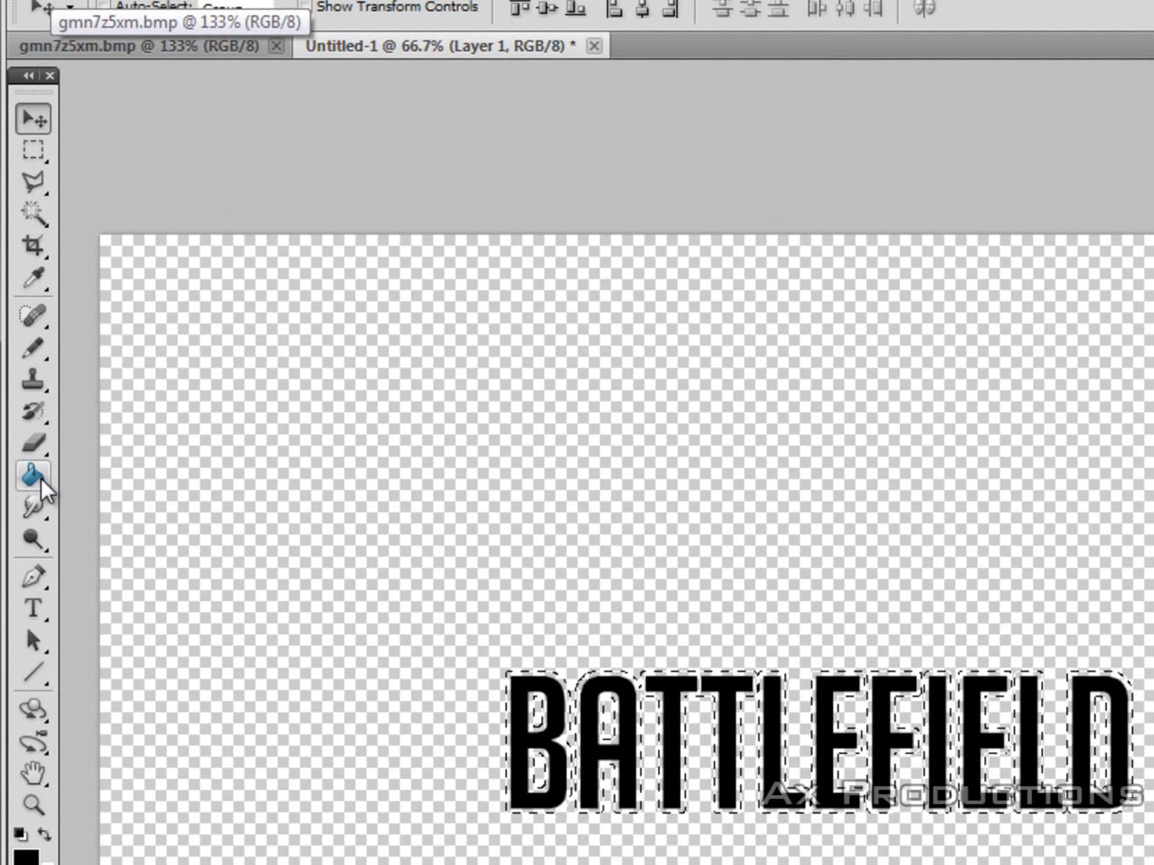
- Fill the expanded selection with black on Layer 1 using the Paint Bucket, then deselect
left_click(35, 473)
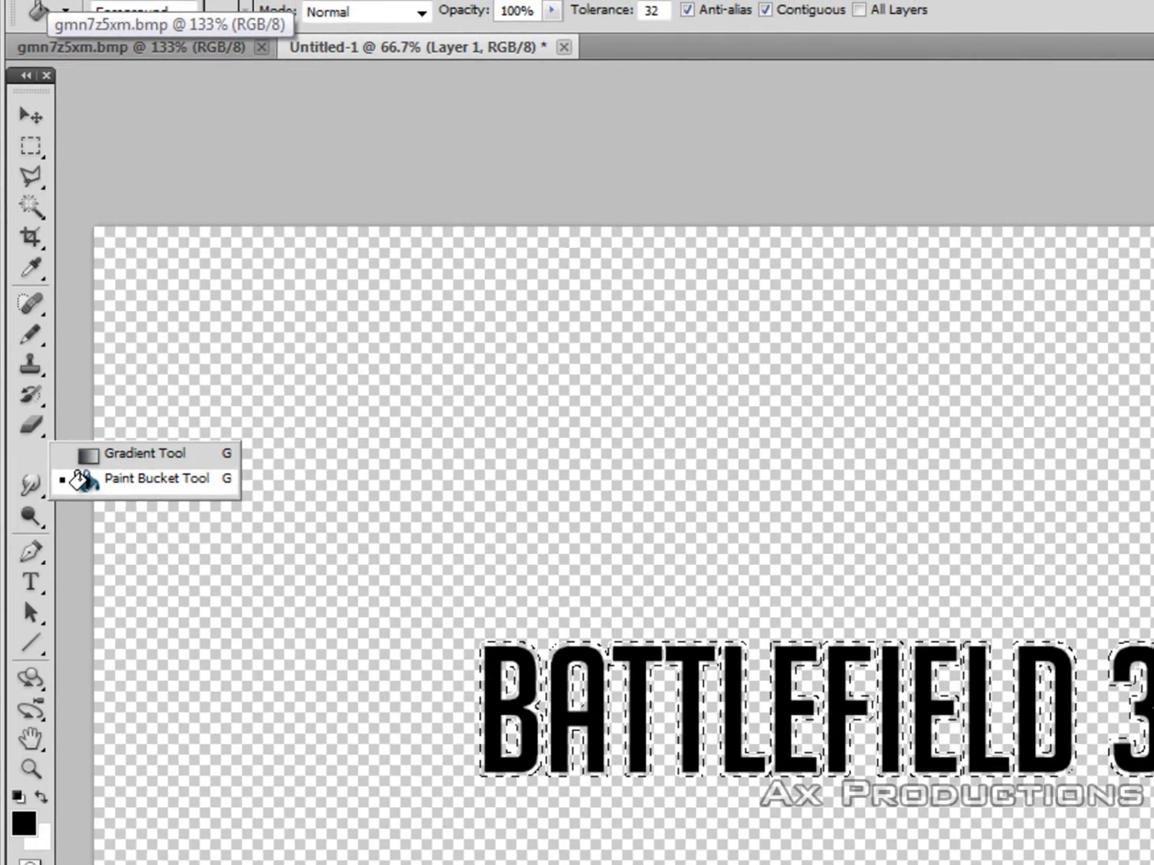
left_click(132, 499)
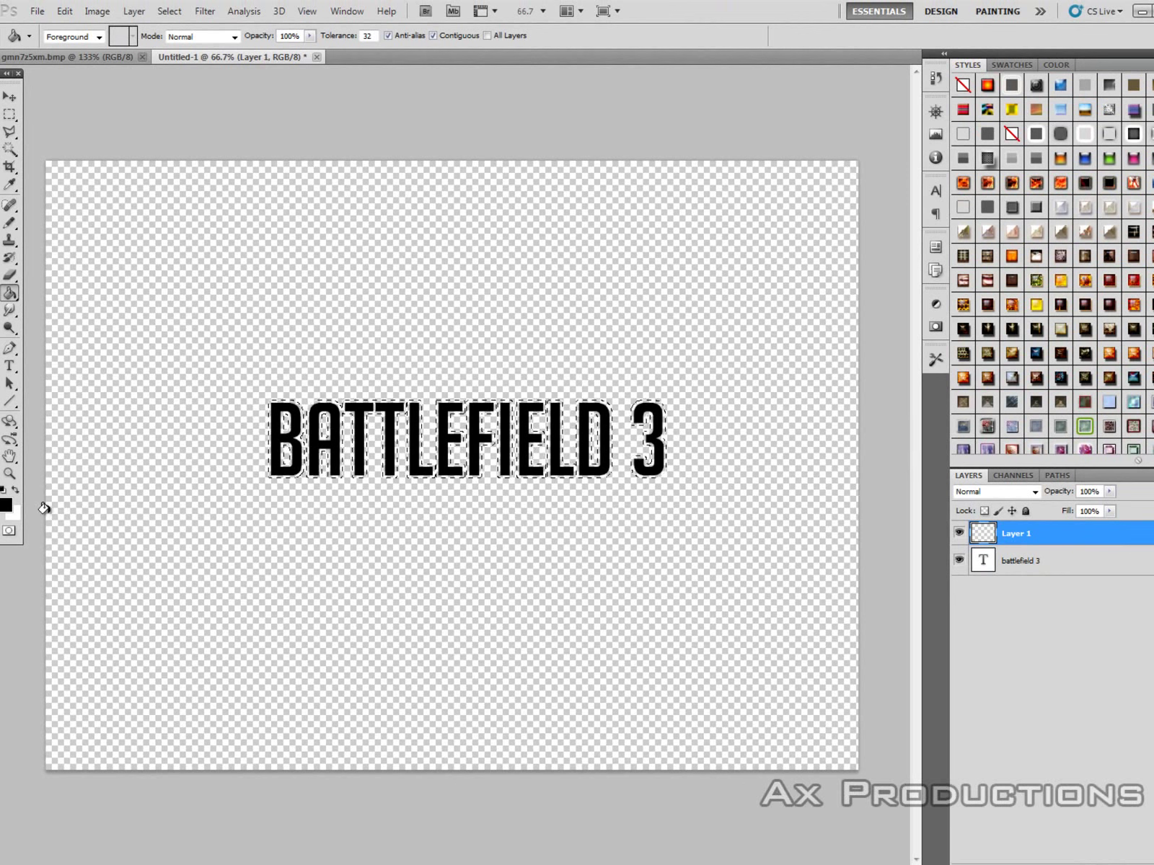
left_click(352, 465)
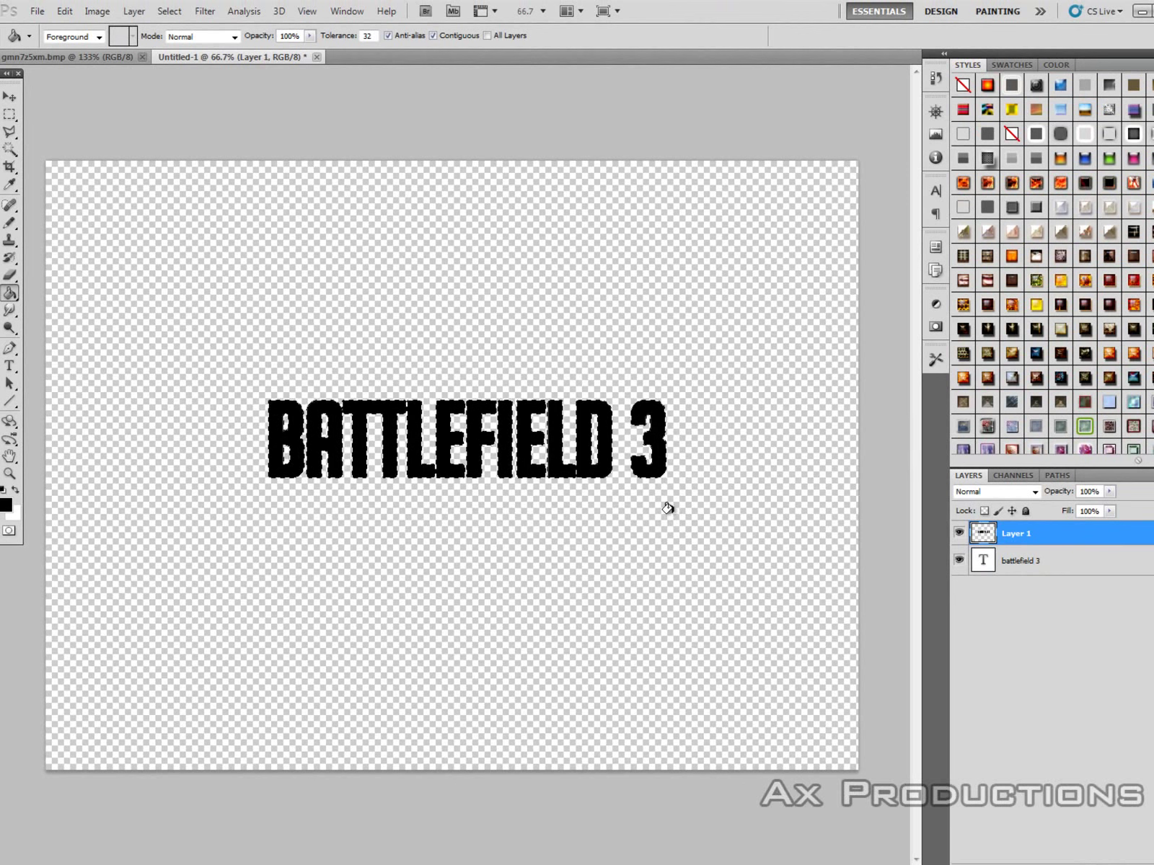
key("ctrl+d")
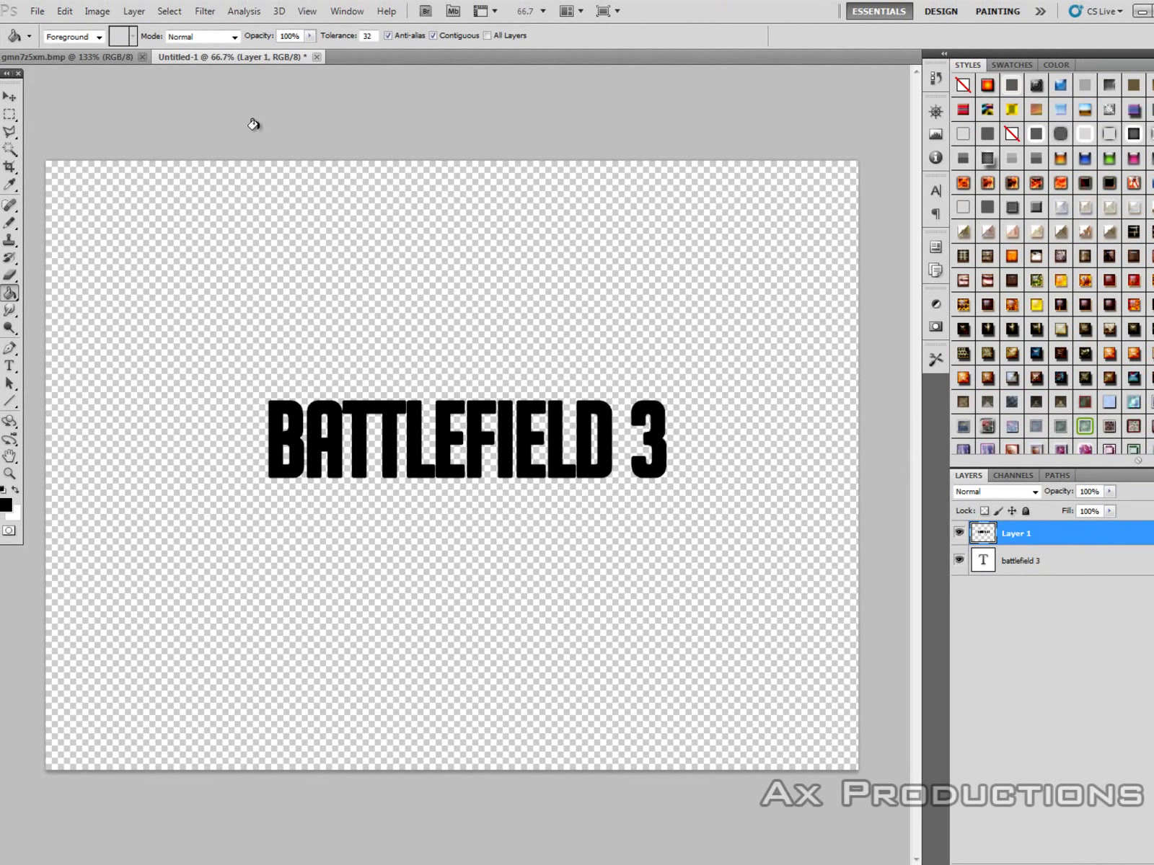
left_click(9, 97)
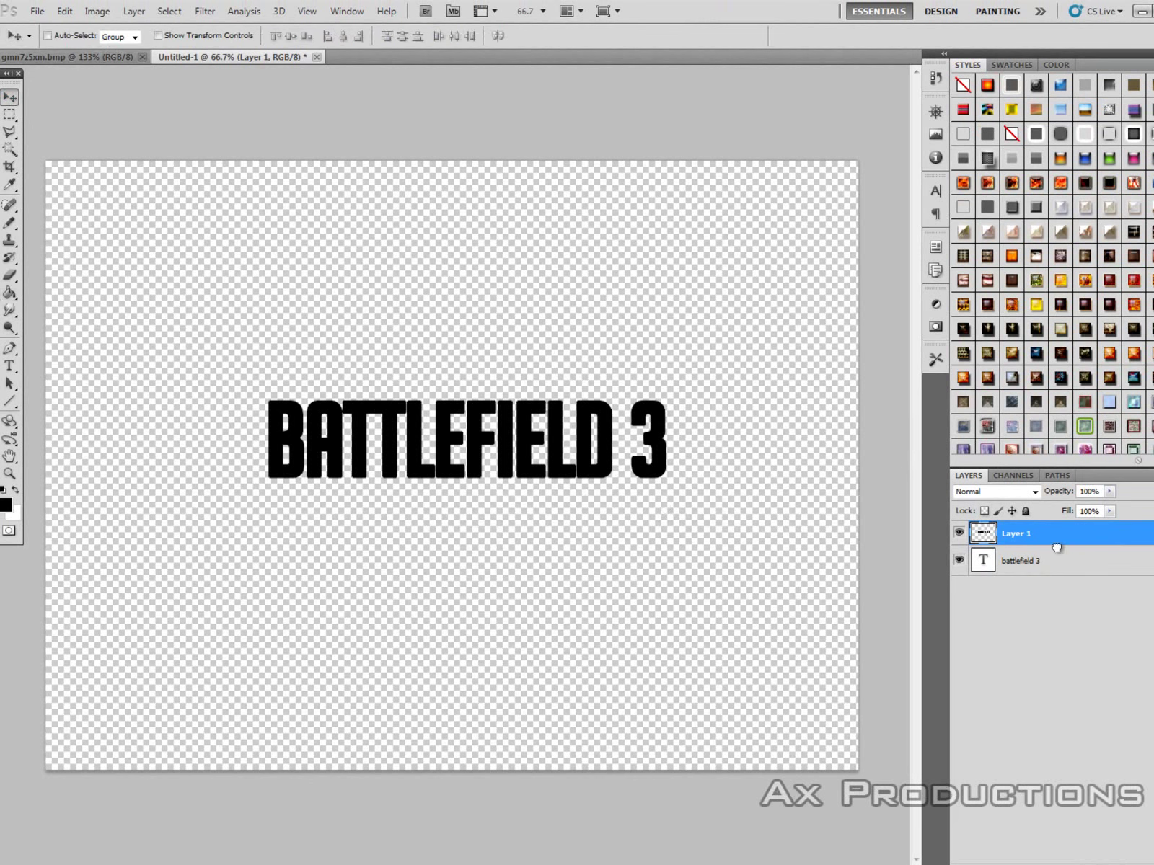
- Place Layer 1 below the text layer and colour the BATTLEFIELD 3 text white
left_click_drag(1057, 548, 1051, 580)
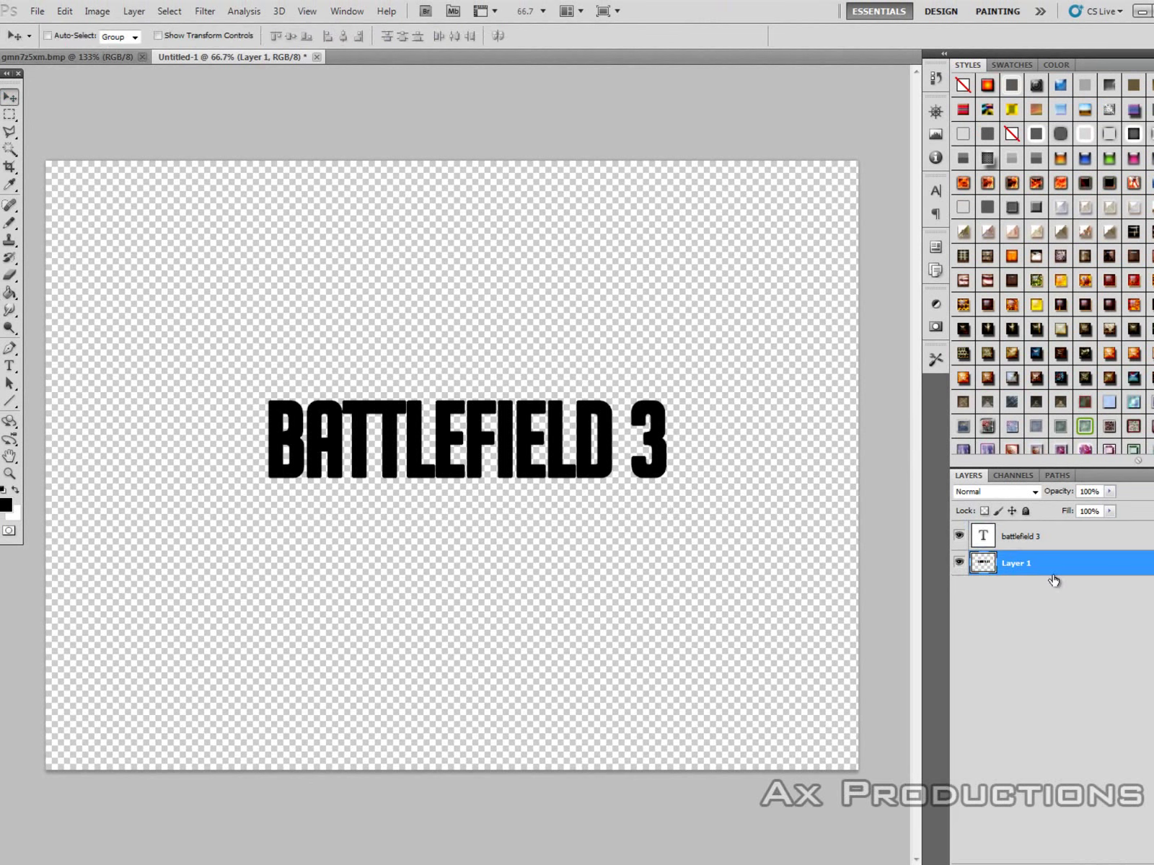
left_click(1041, 535)
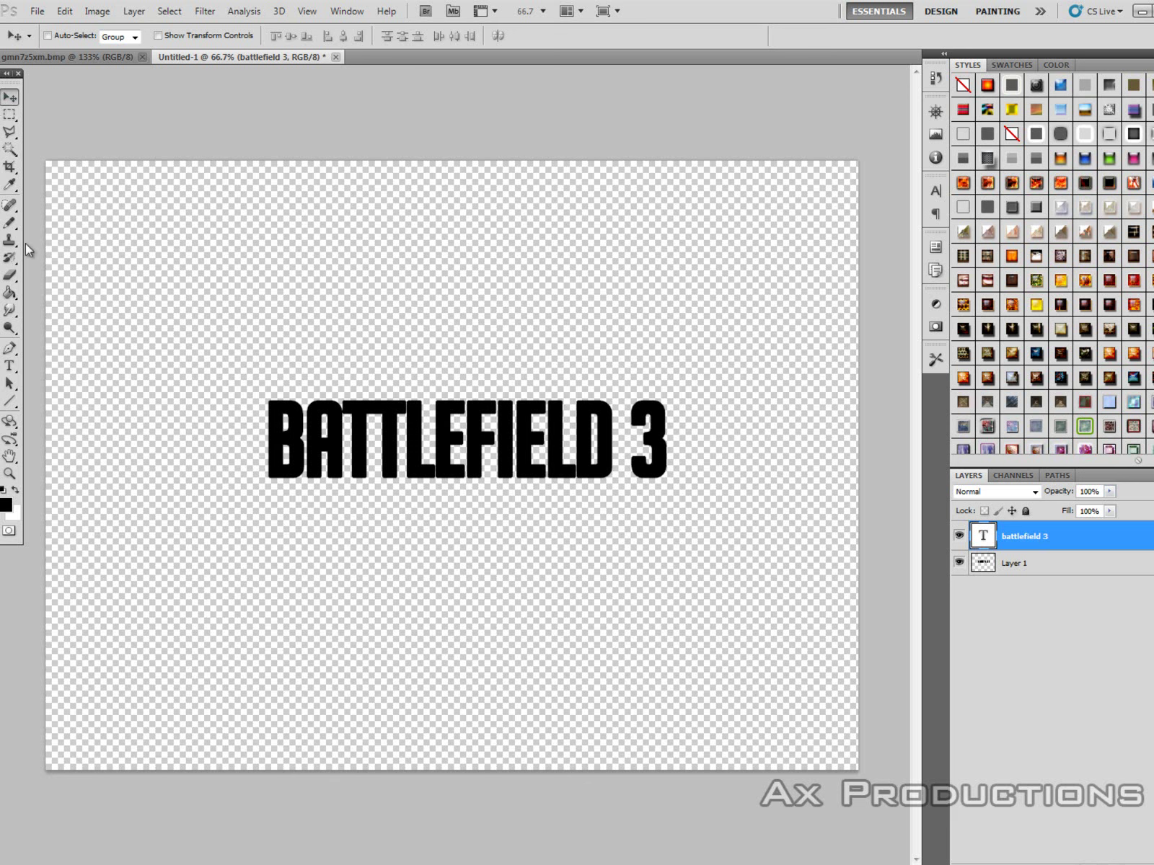
left_click(9, 366)
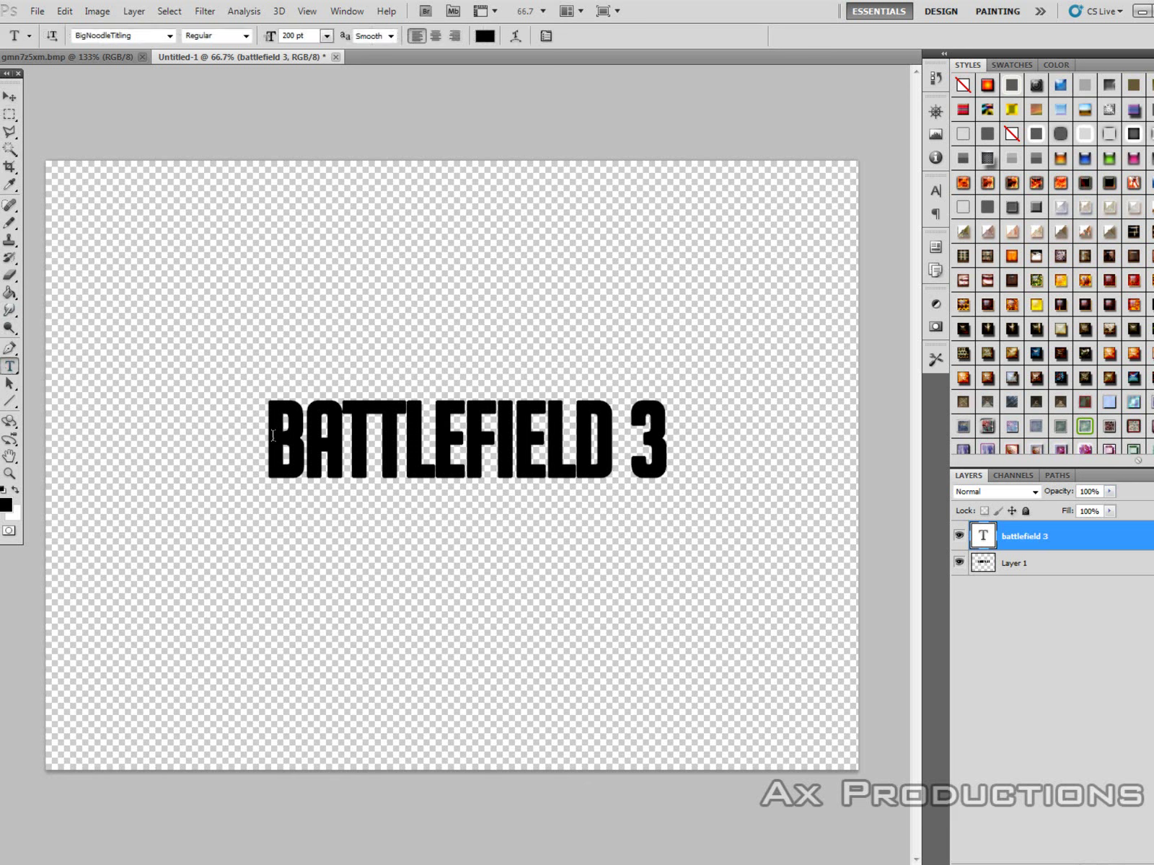
left_click_drag(269, 435, 688, 473)
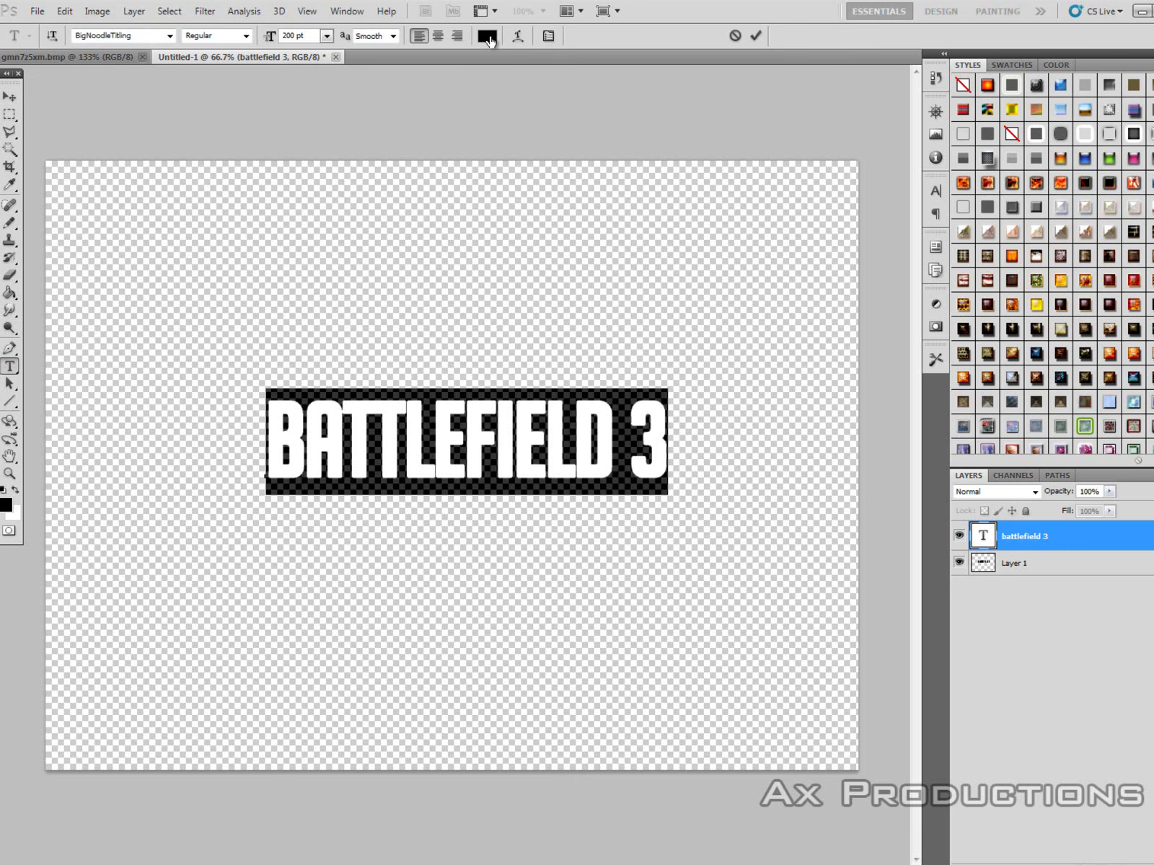
left_click(488, 41)
left_click(69, 74)
left_click(401, 40)
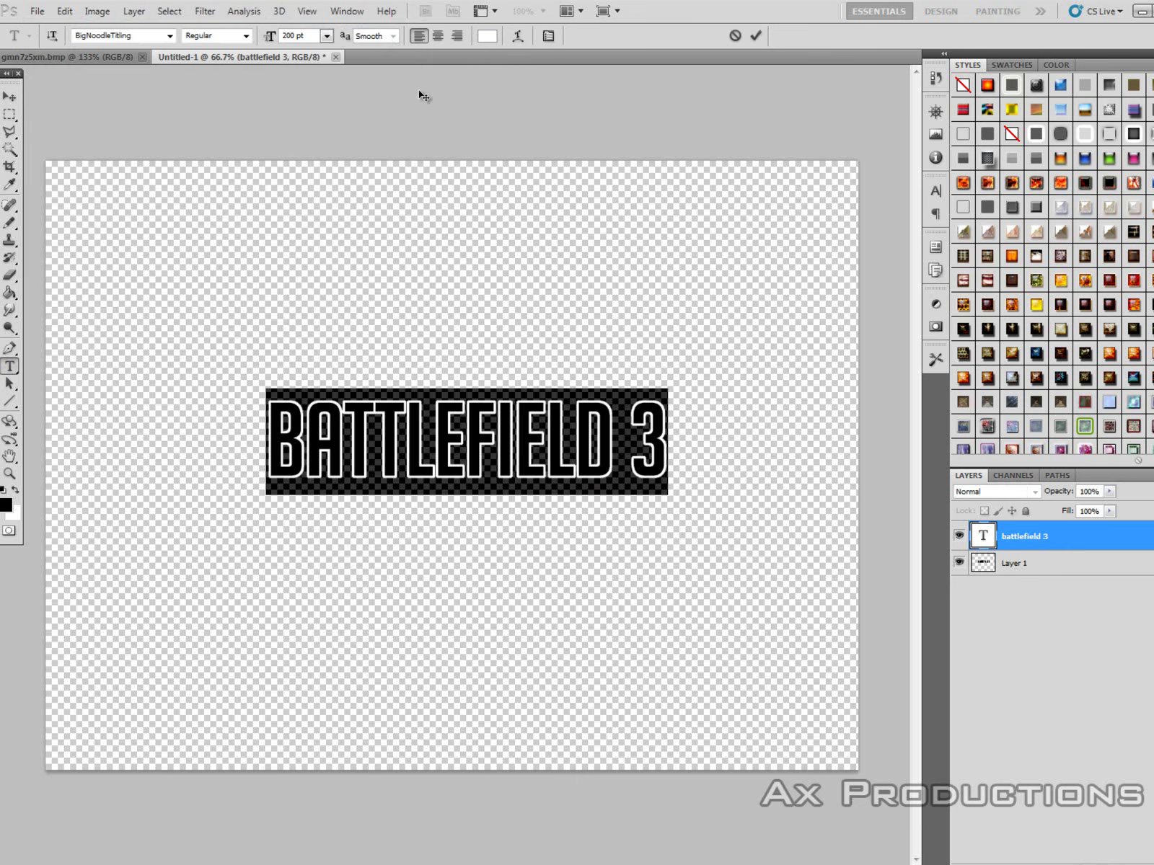
- Commit the text edit and compare the result with the gmn7z5xm.bmp reference
left_click(10, 97)
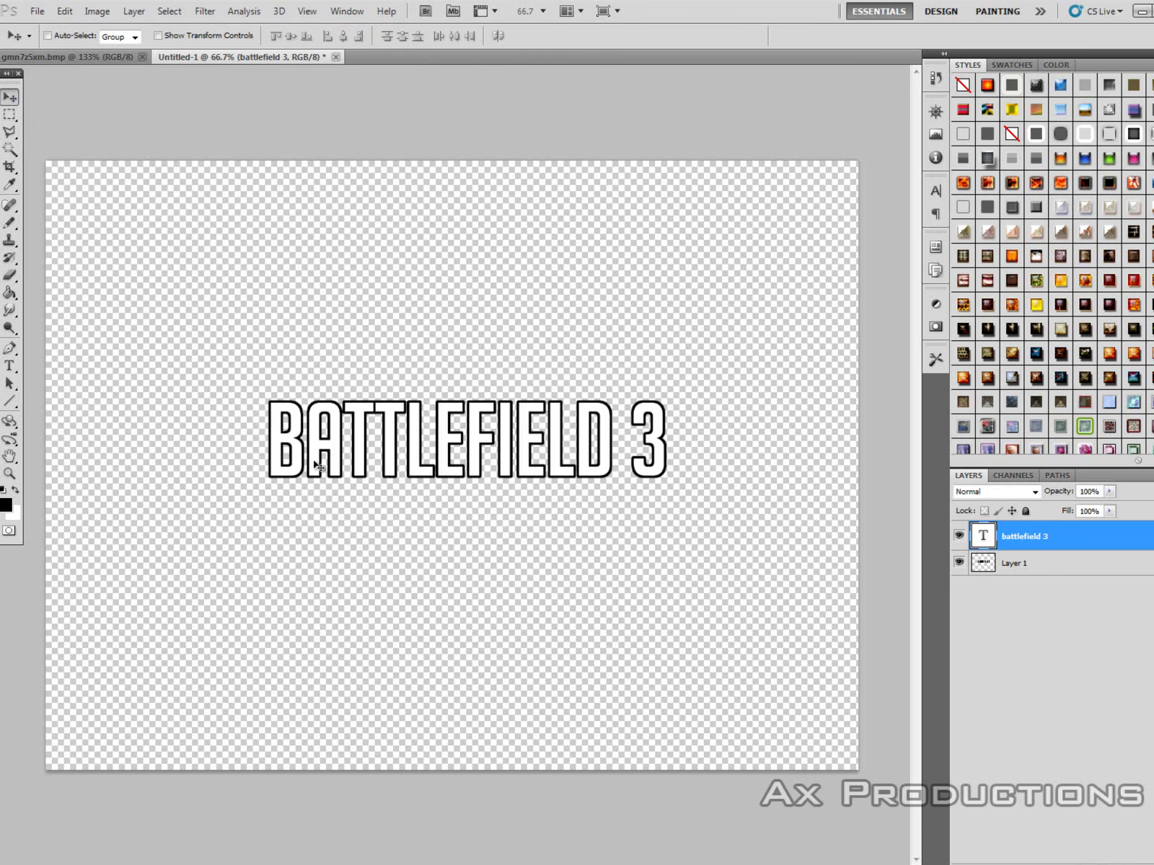
left_click(120, 53)
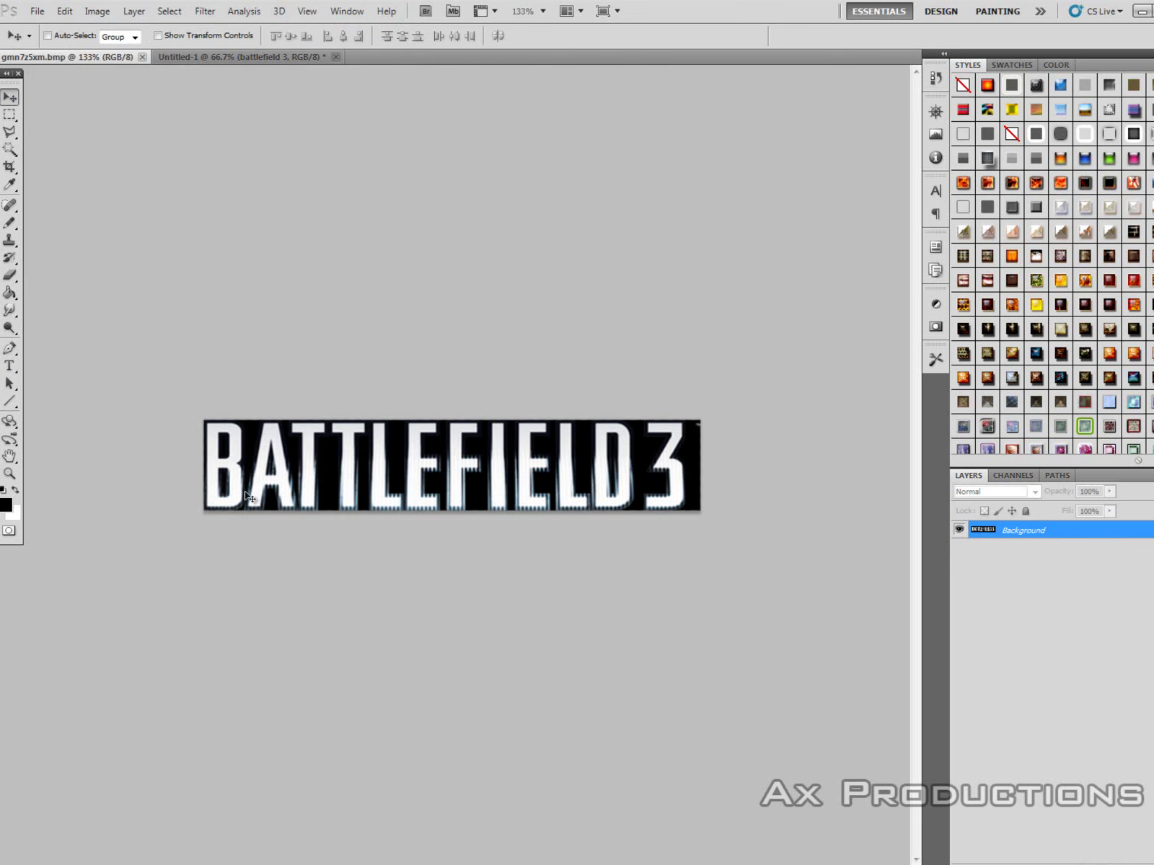
left_click(184, 58)
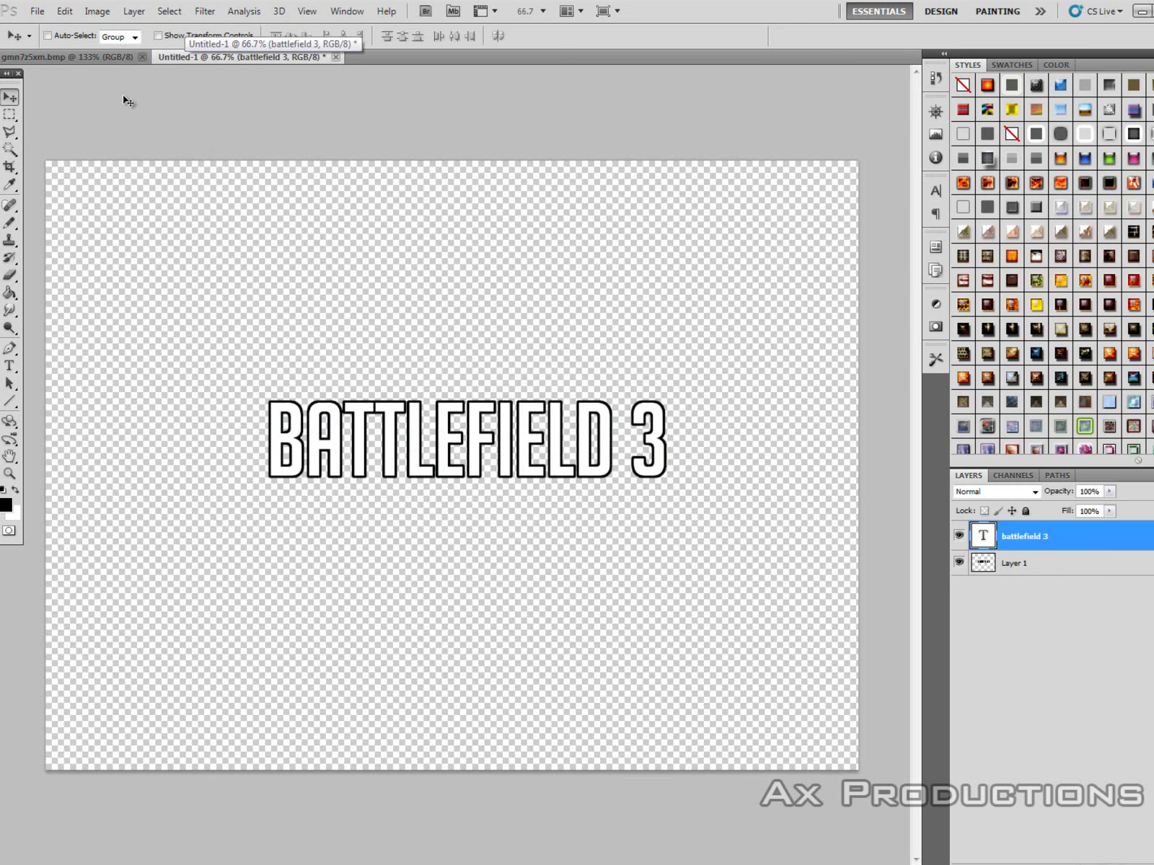
- Create a new 8×8 pixel transparent document
left_click(38, 11)
left_click(47, 22)
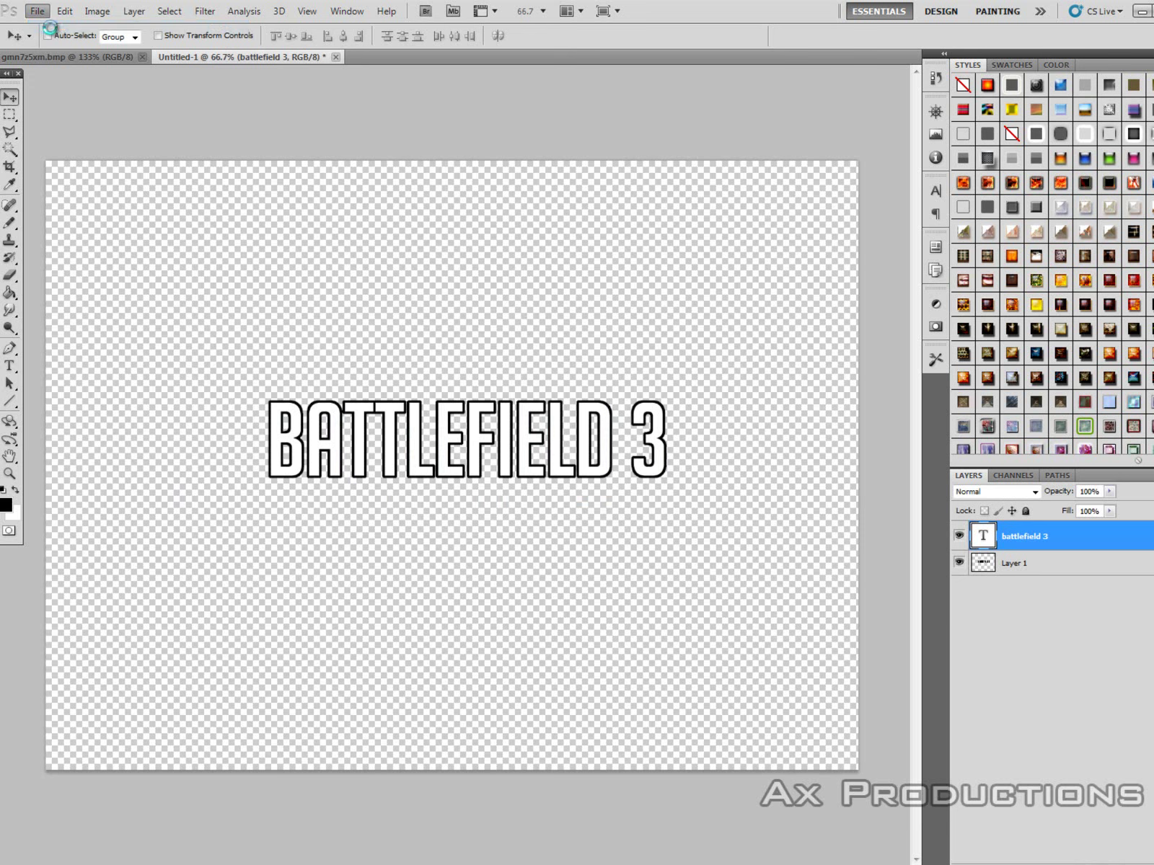
double_click(375, 170)
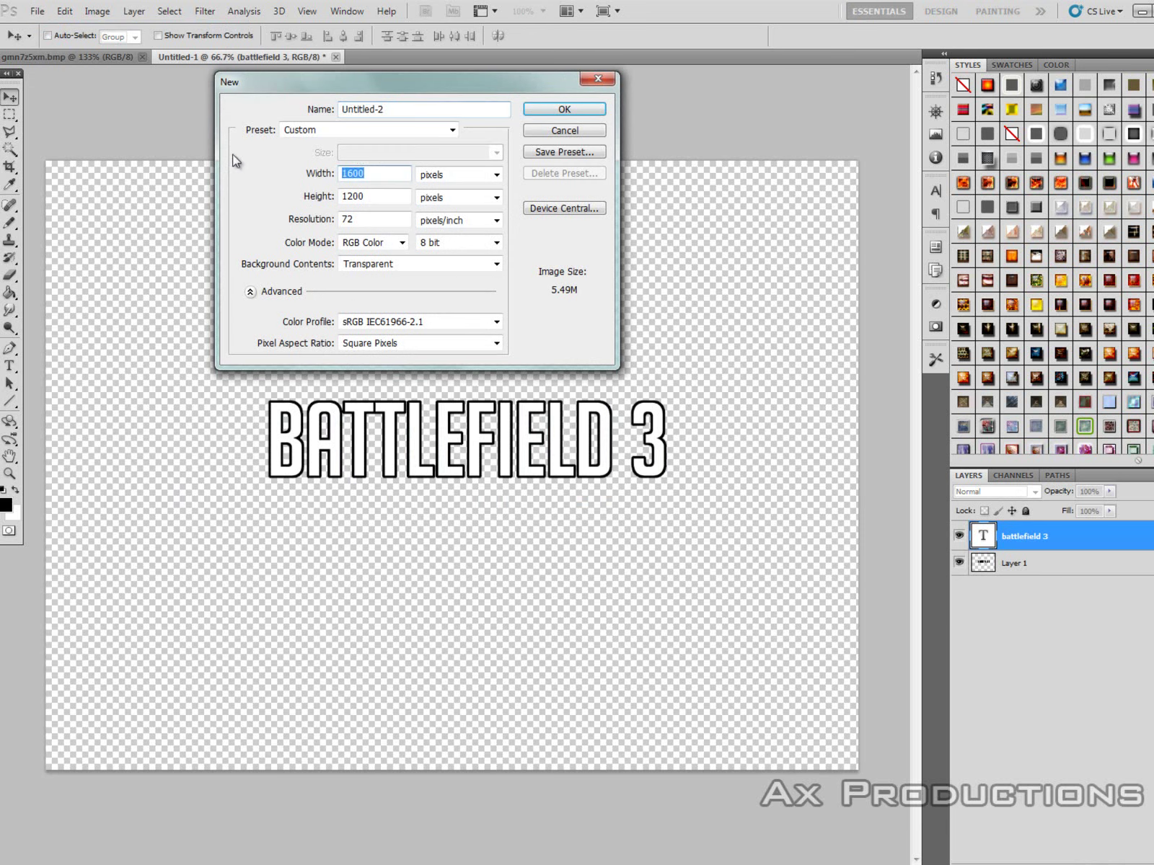
type("8")
double_click(368, 196)
type("8")
left_click(565, 109)
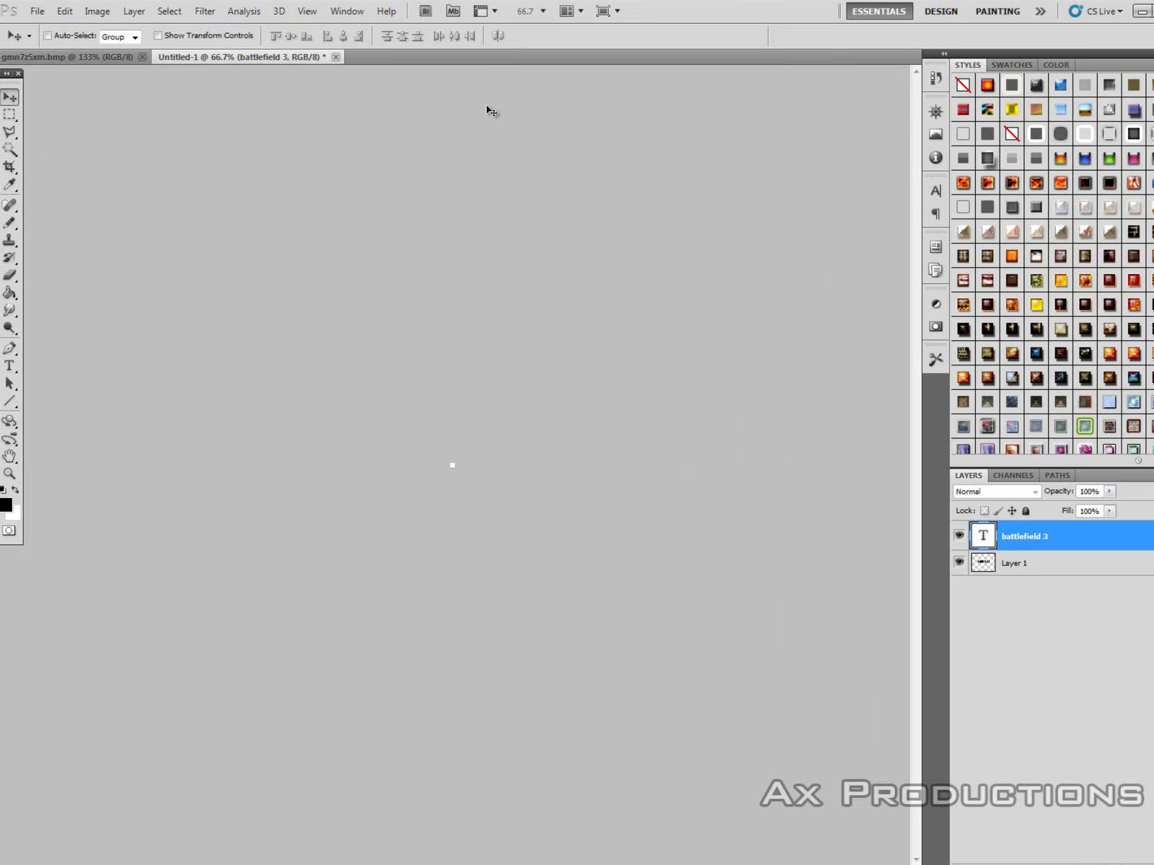
- Zoom the tiny canvas in to 3200% and select the Pencil Tool
scroll(479, 461, "up", 2)
scroll(471, 466, "up", 2)
scroll(473, 467, "up", 2)
scroll(474, 469, "up", 2)
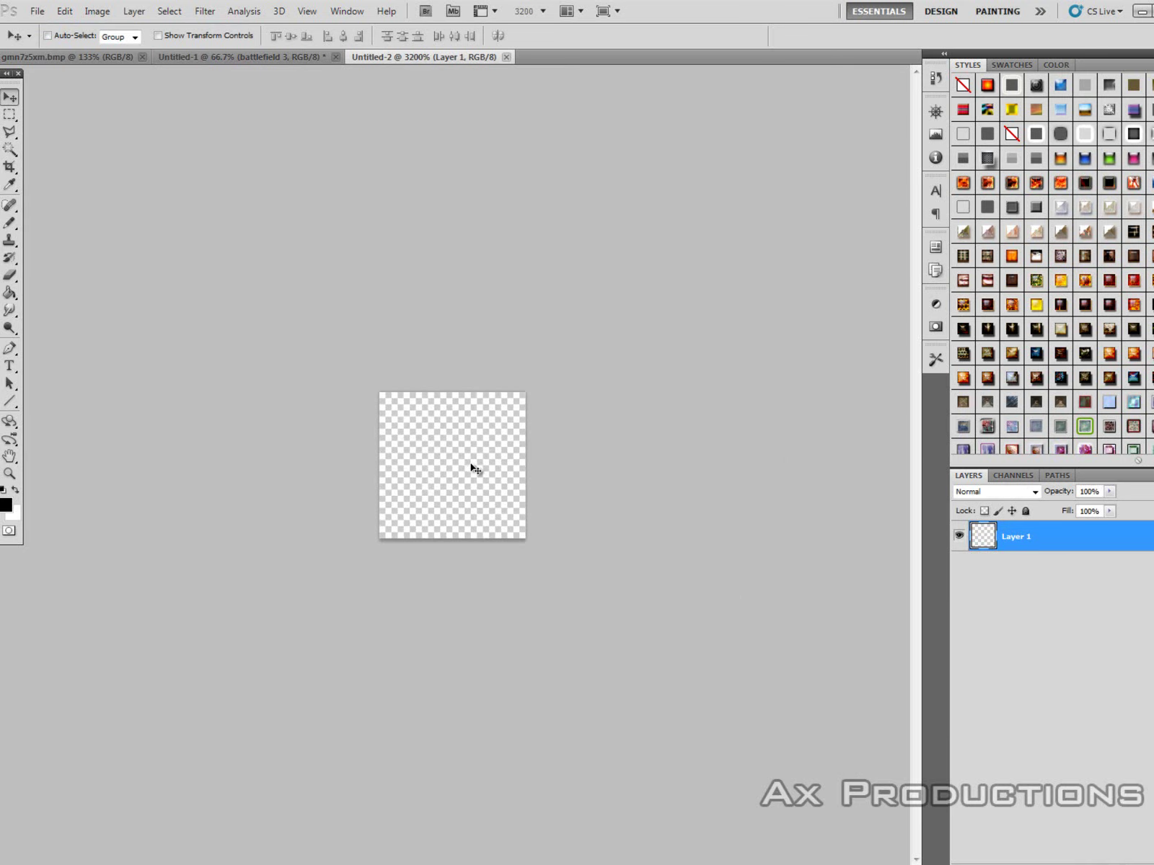
right_click(10, 226)
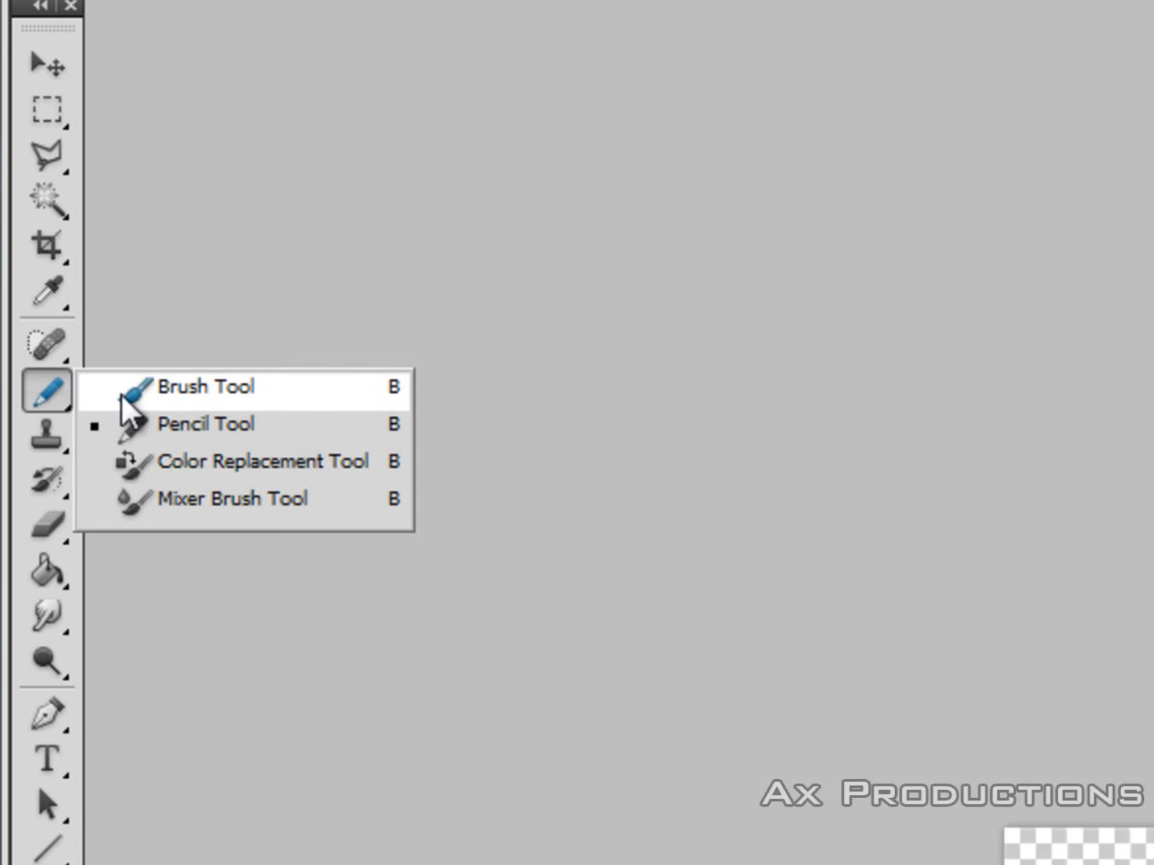
left_click(263, 443)
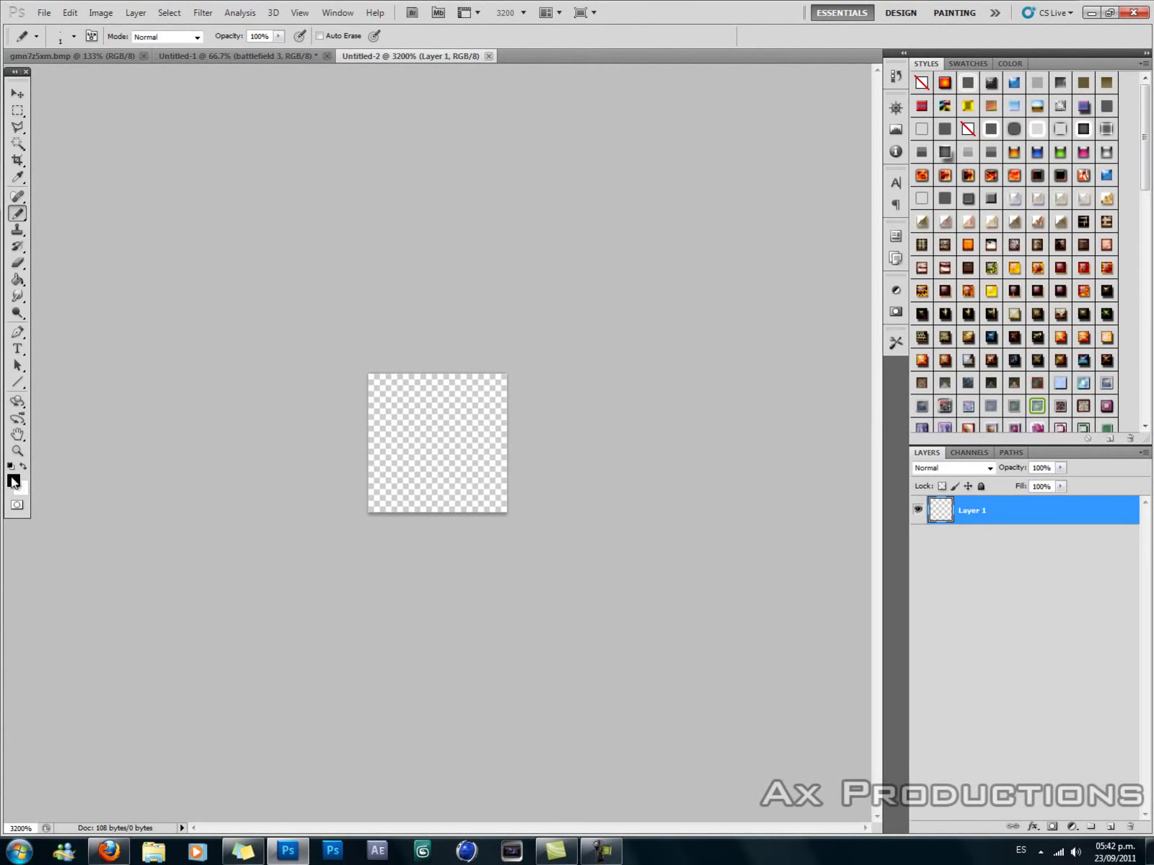
- Set the foreground colour to light blue #c3ebff in the Color Picker
left_click(14, 482)
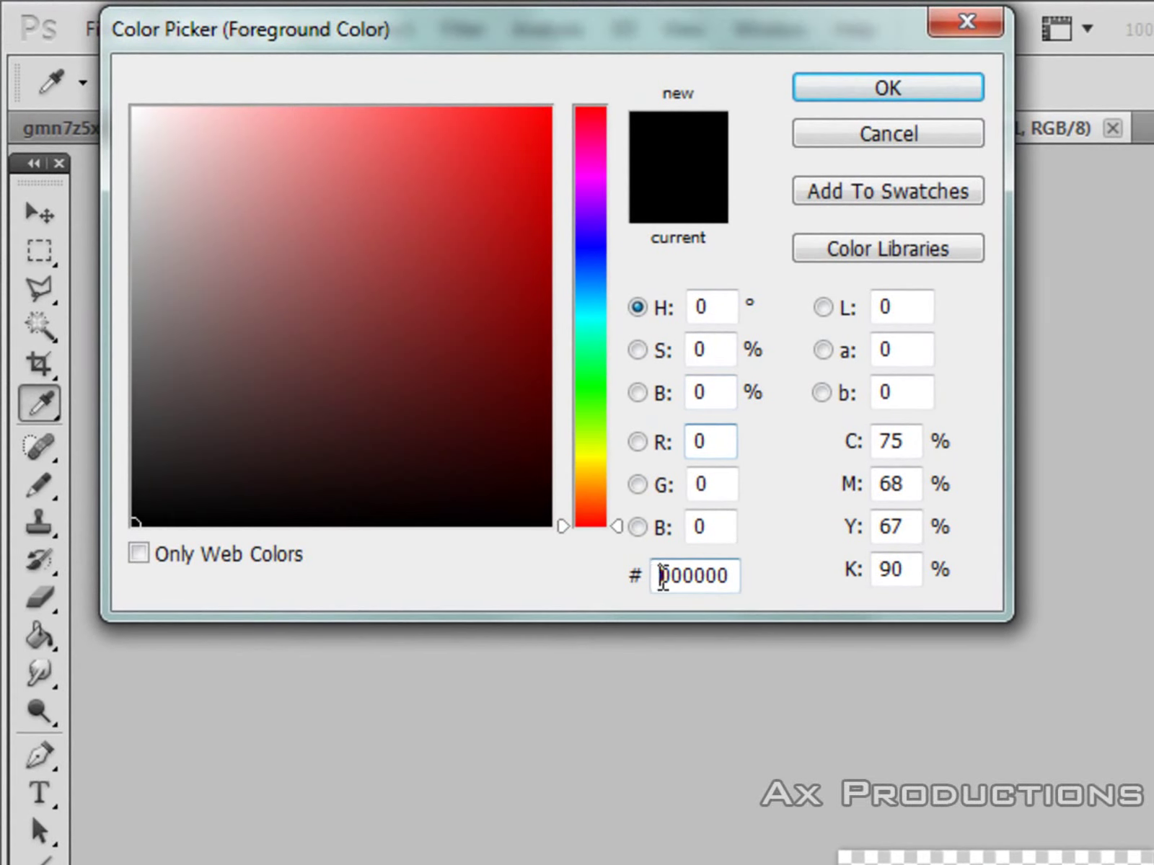
left_click_drag(649, 563, 735, 562)
type("c3ebff")
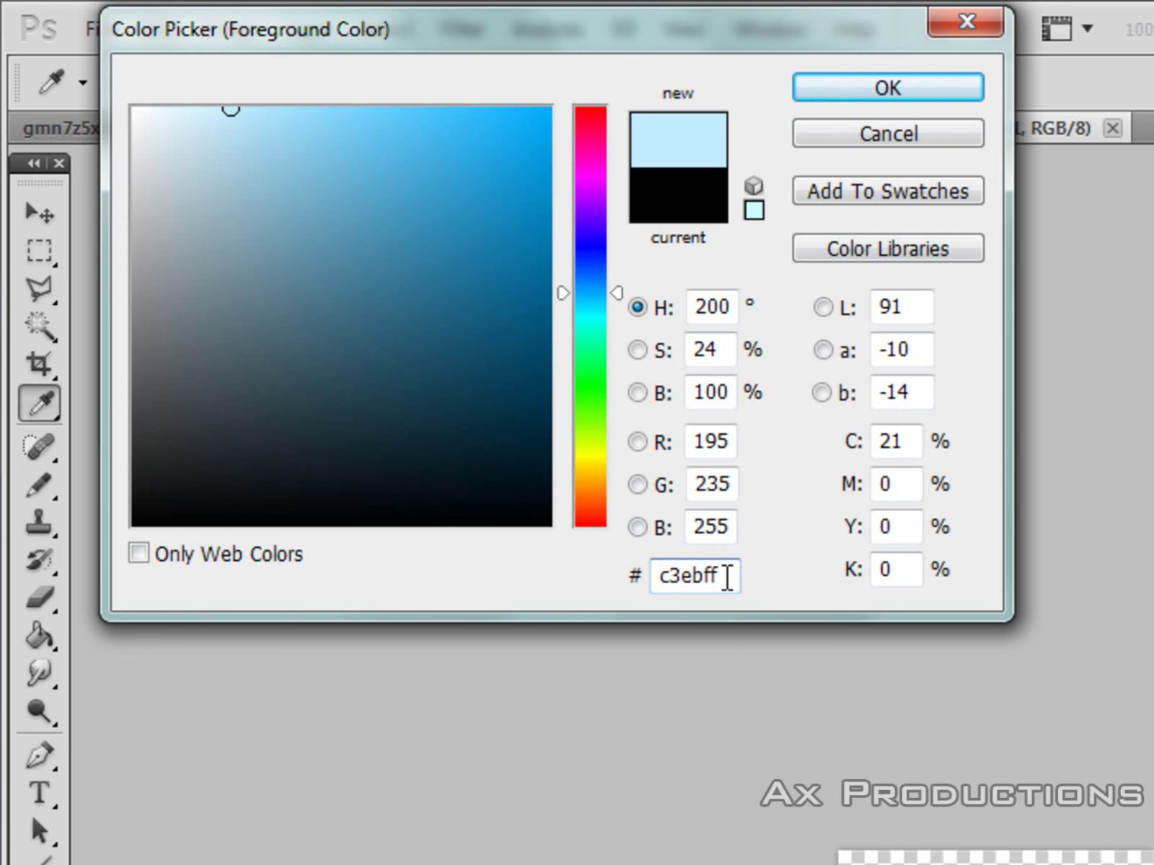
left_click(868, 95)
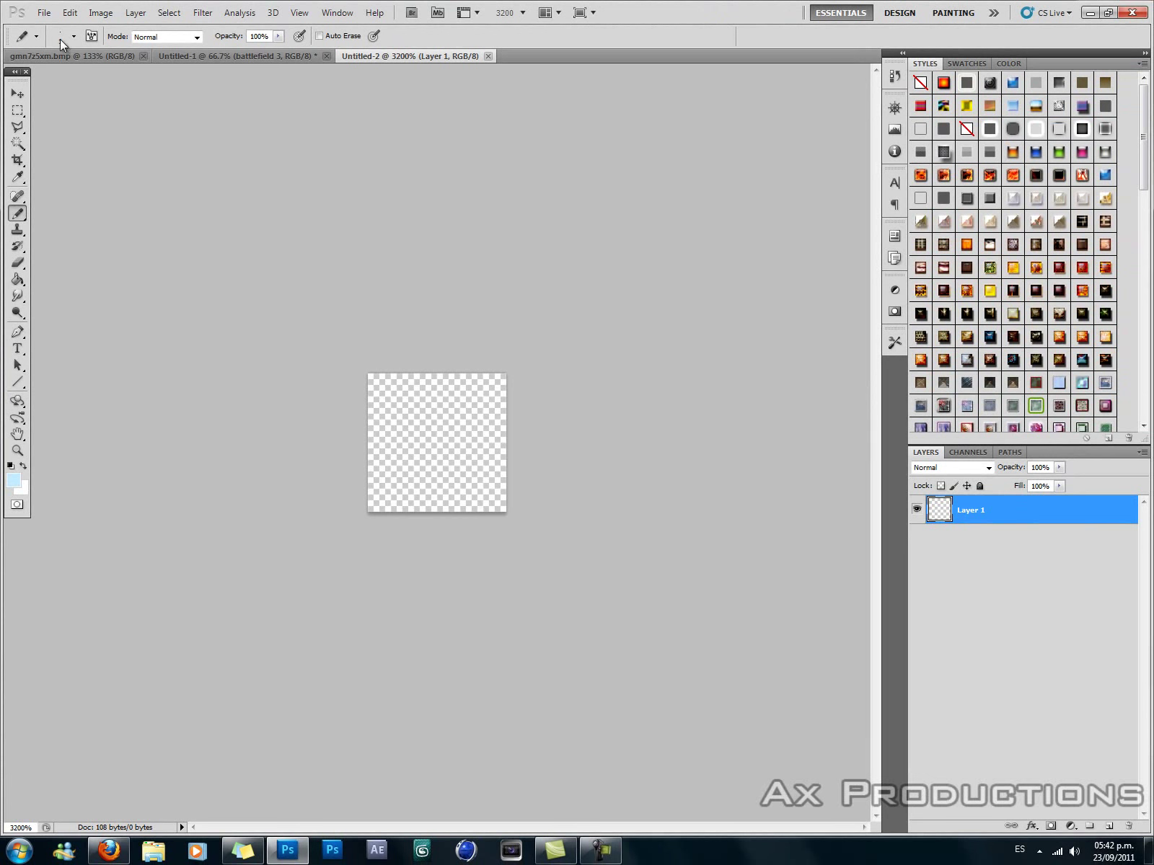
- With a 1 px hard pencil, draw two adjacent full-height light-blue columns on the 8×8 canvas
right_click(419, 412)
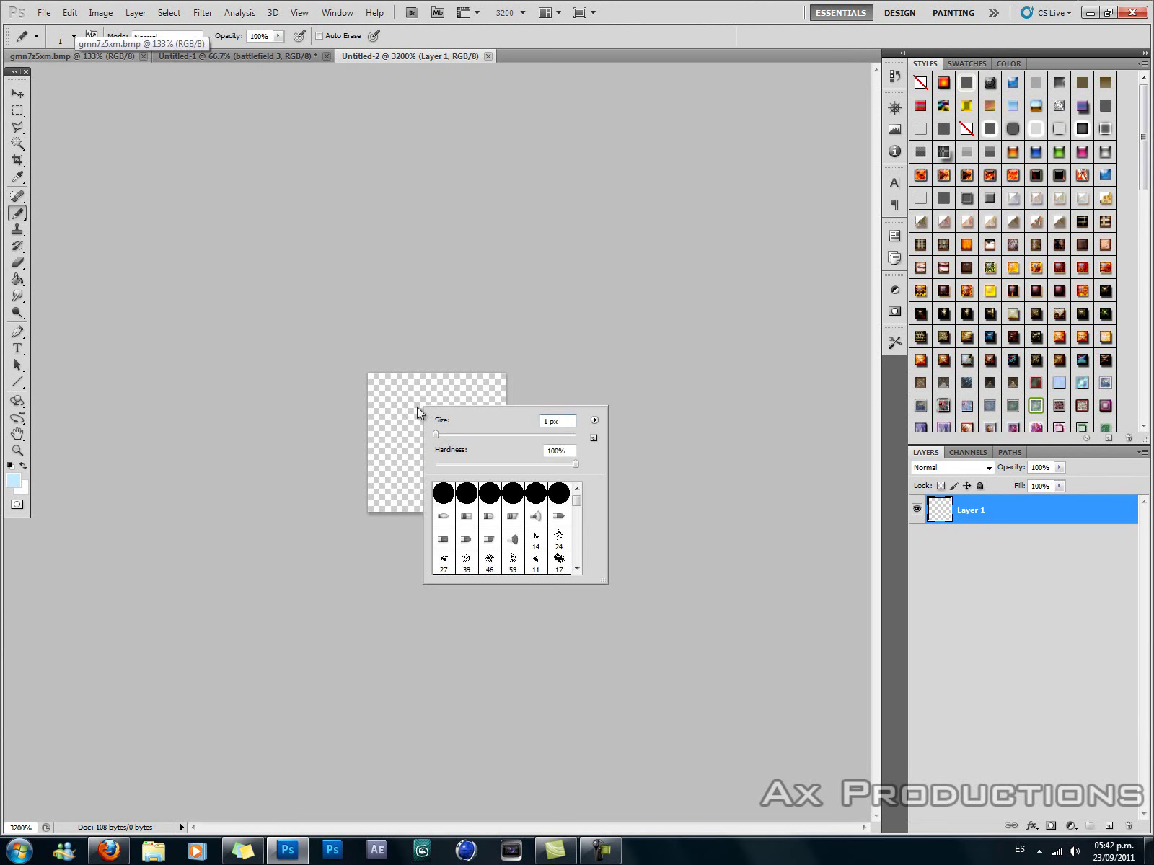
left_click(634, 361)
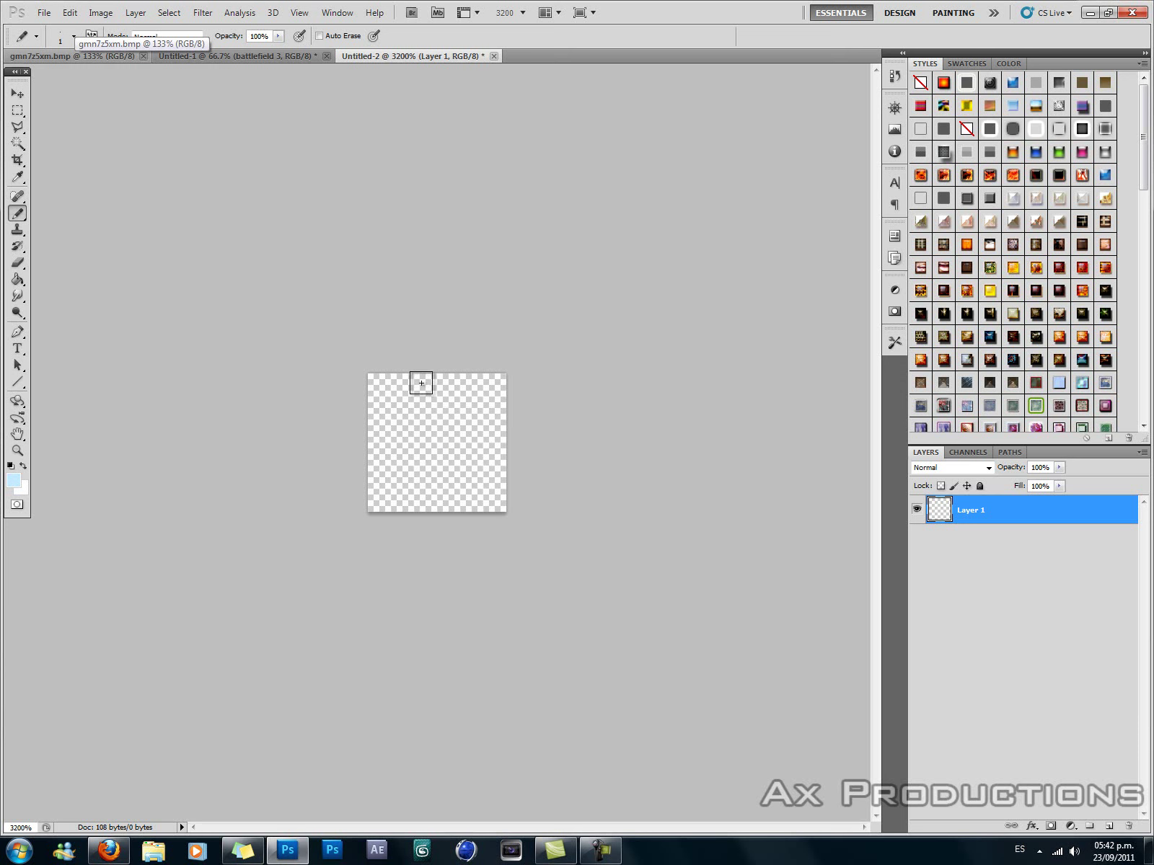
left_click_drag(421, 382, 428, 487)
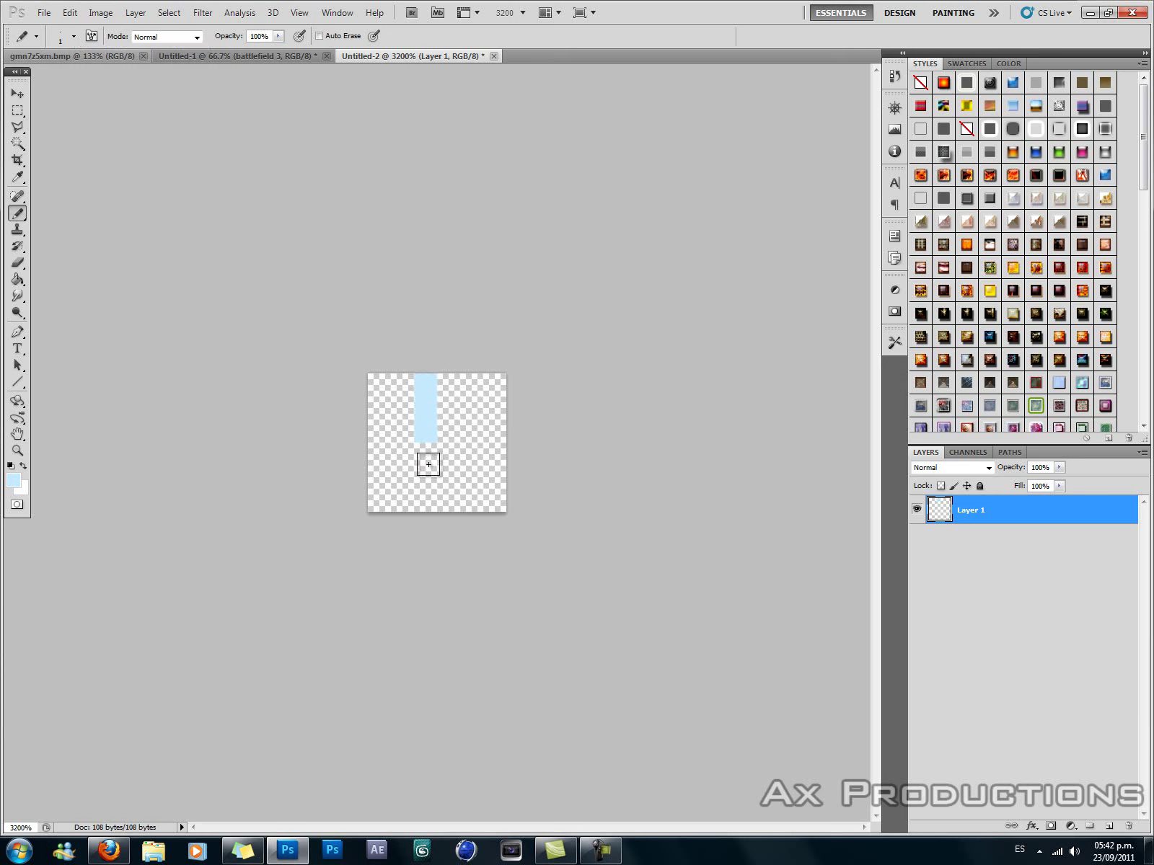
left_click_drag(448, 384, 450, 487)
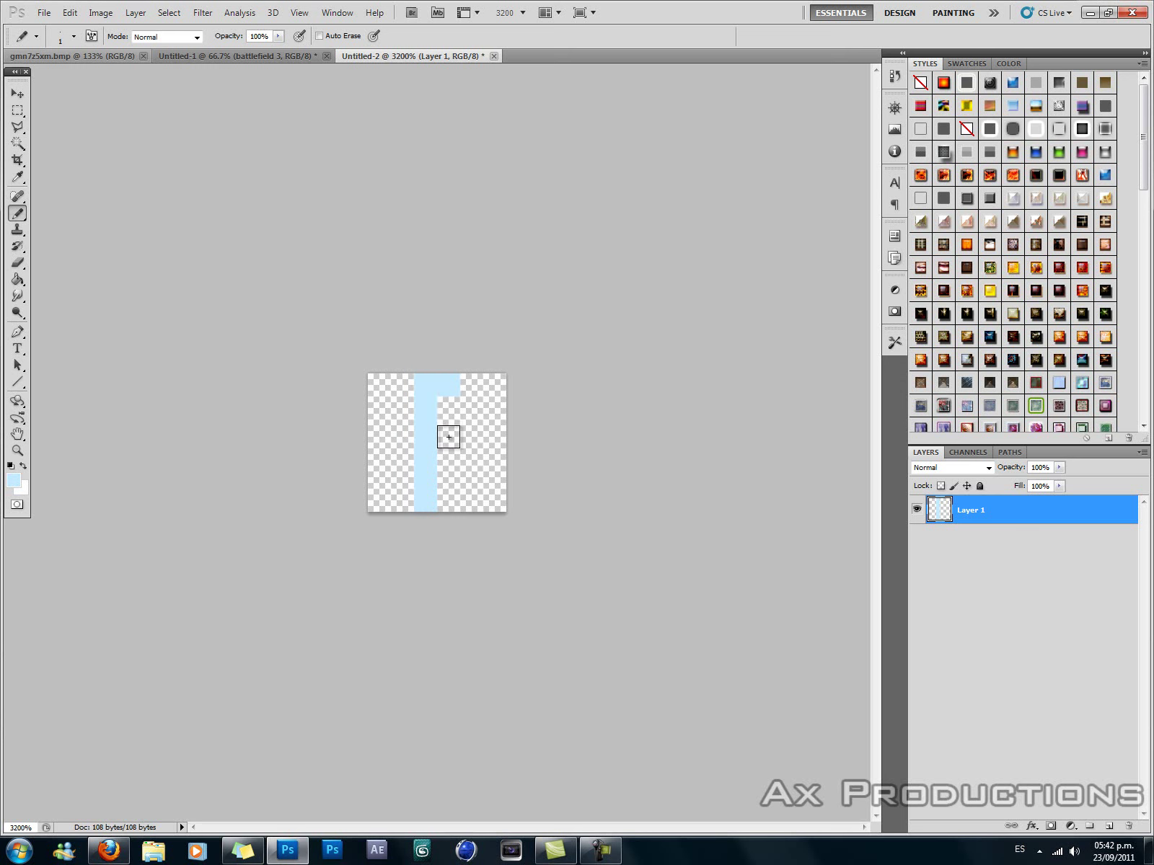
left_click(450, 501)
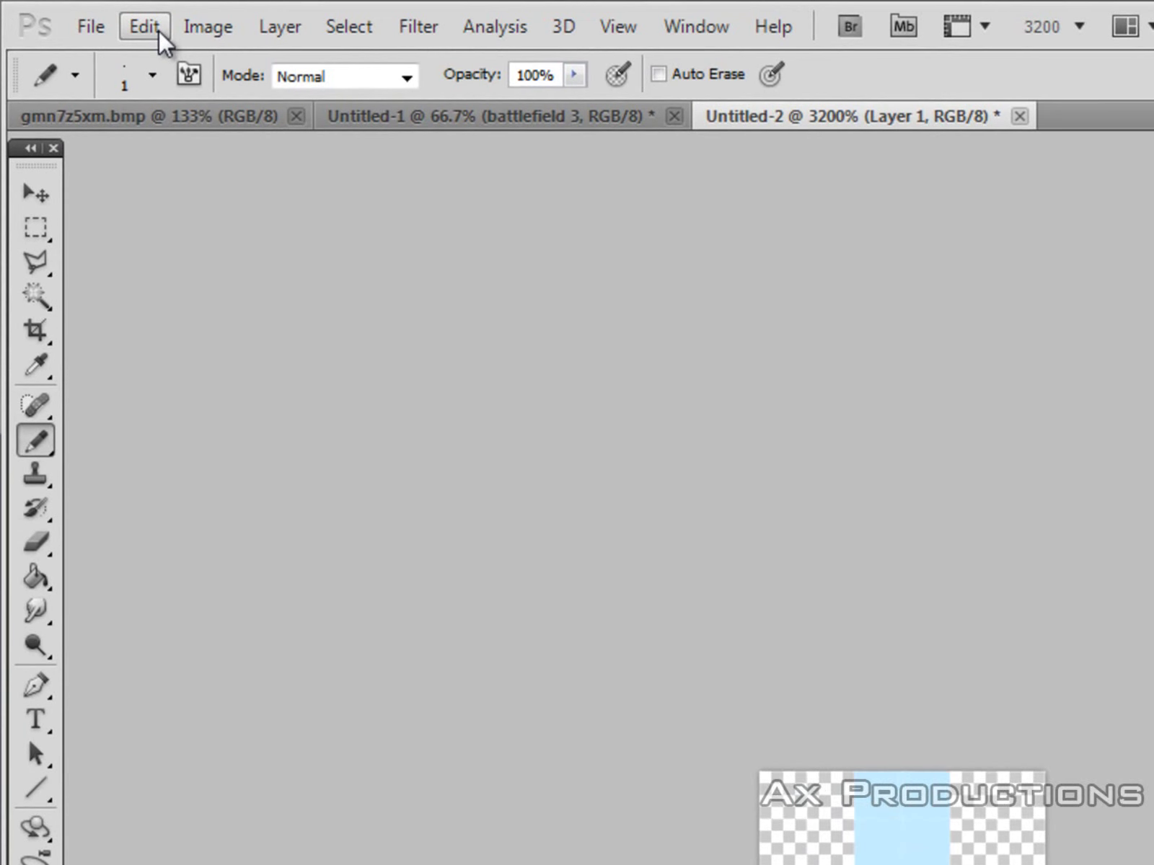
- Define the 8×8 stripe canvas as a pattern named 'tuto battlefield'
left_click(158, 30)
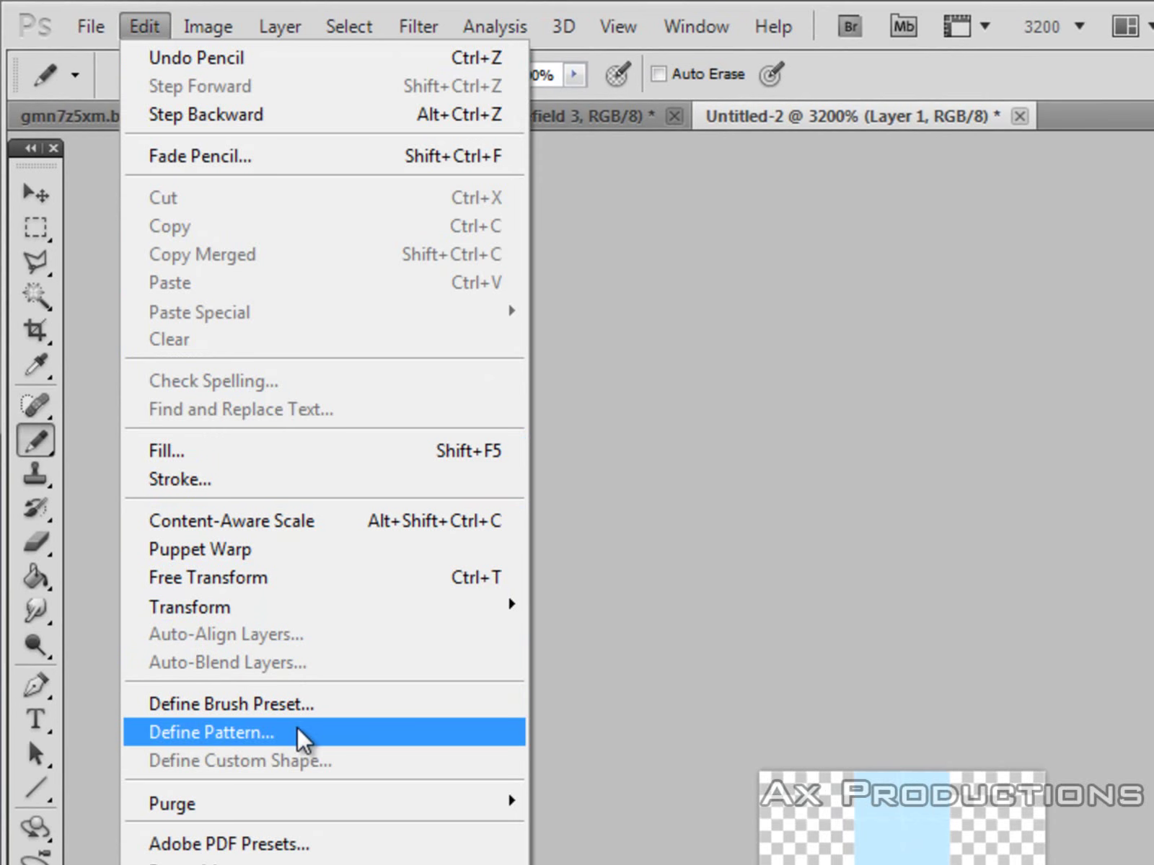
left_click(297, 730)
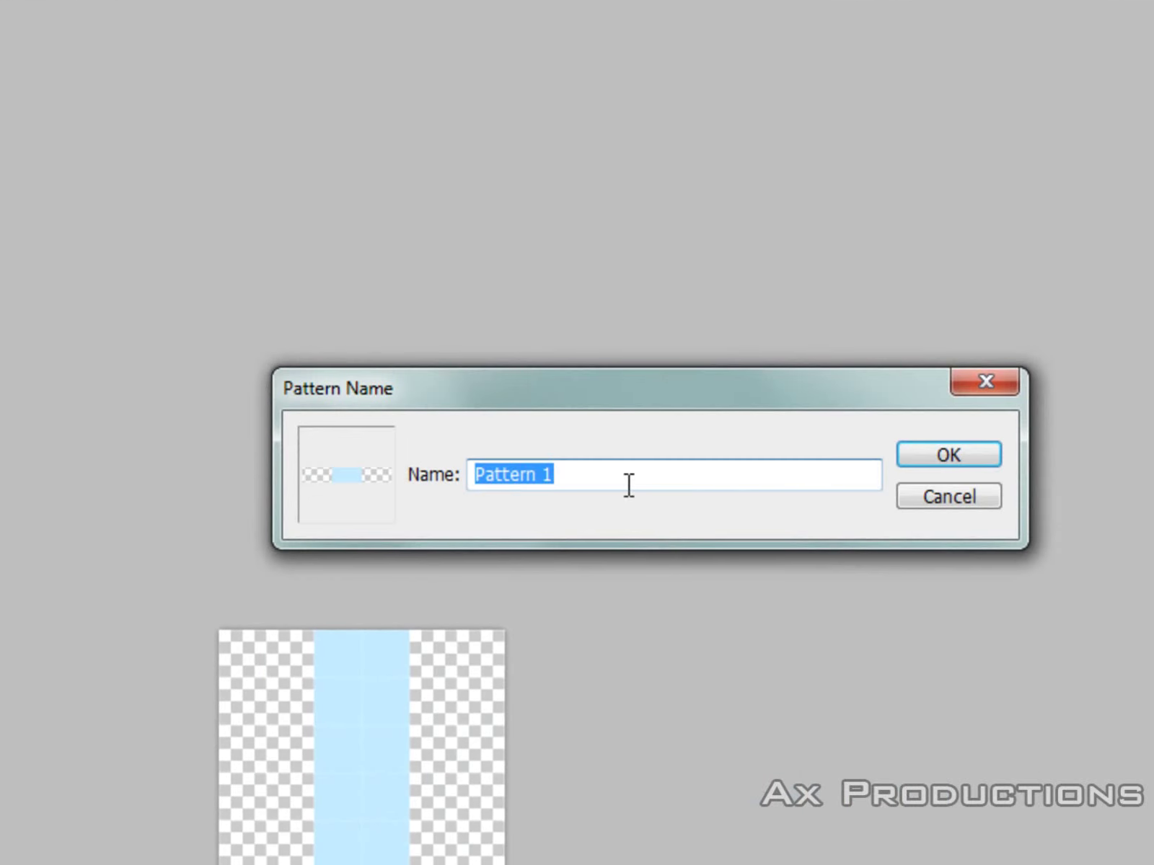
mouse_move(346, 474)
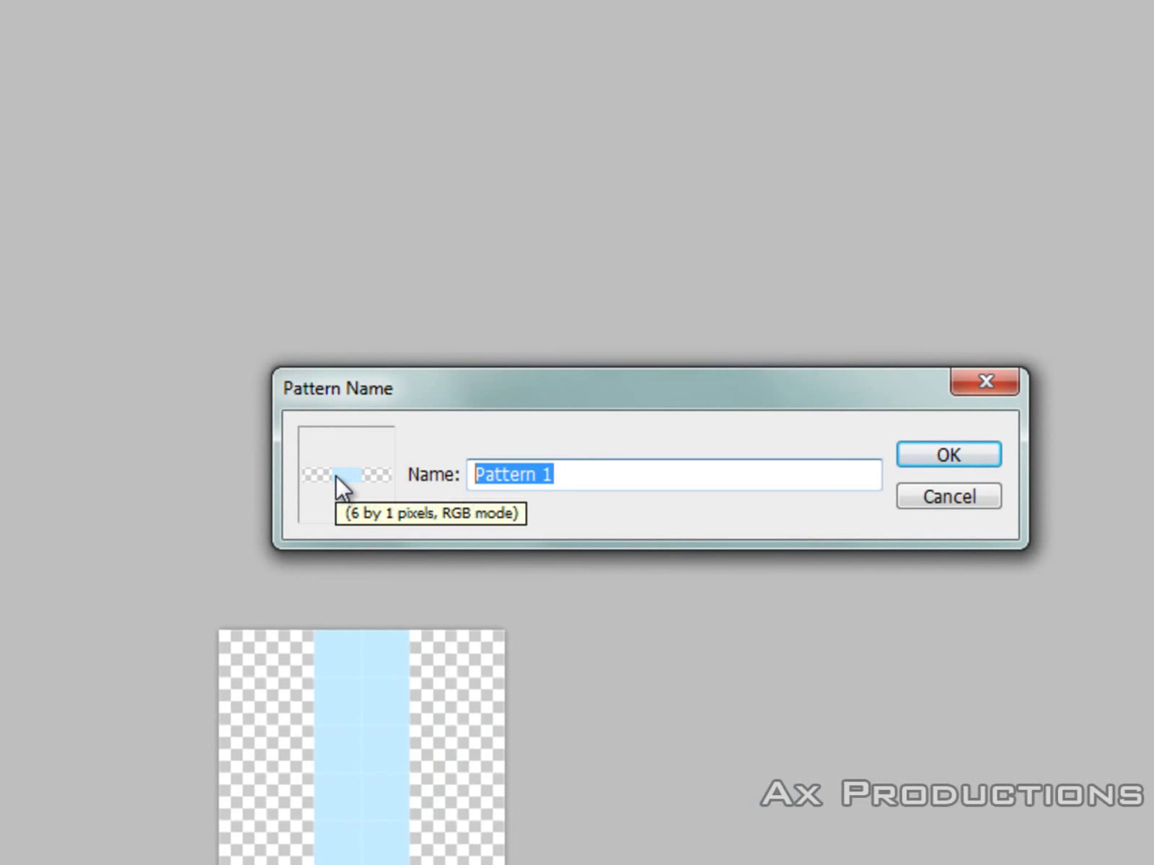
type("tutot")
key("BackSpace")
key("BackSpace")
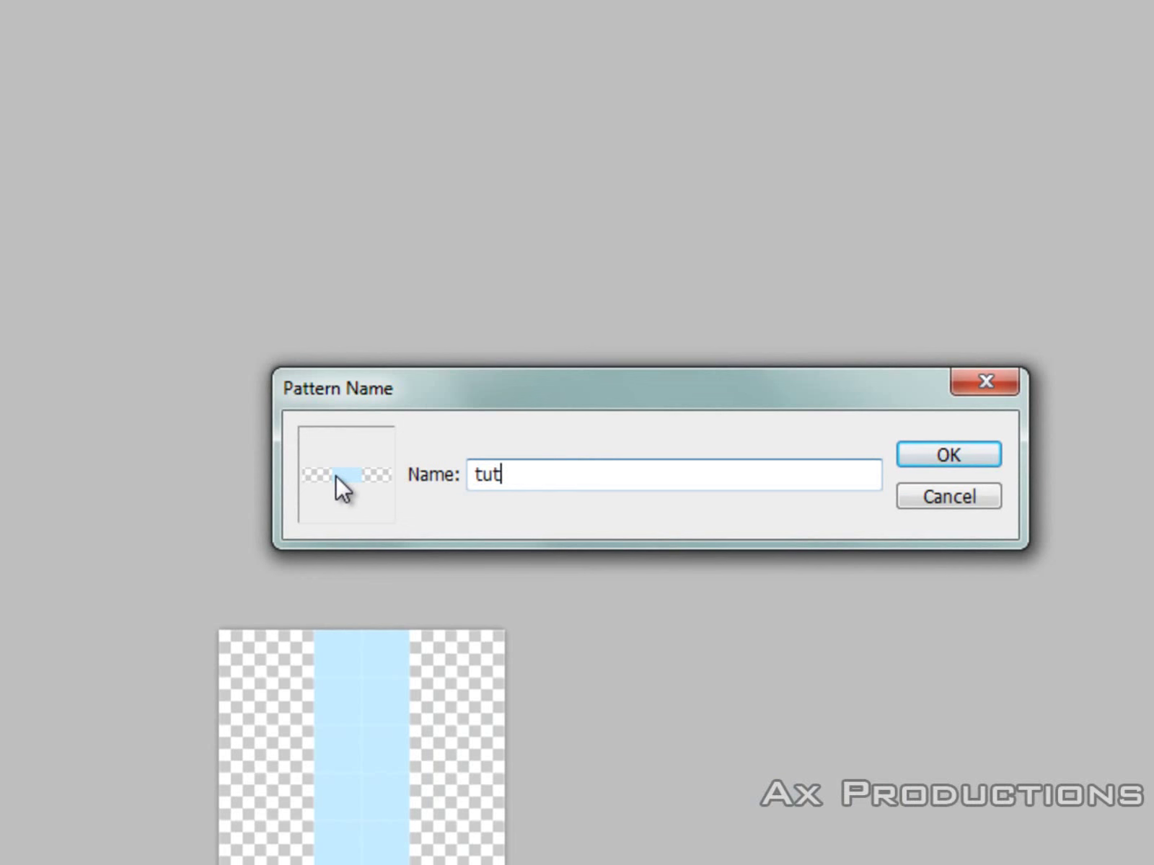
type("o battlefield")
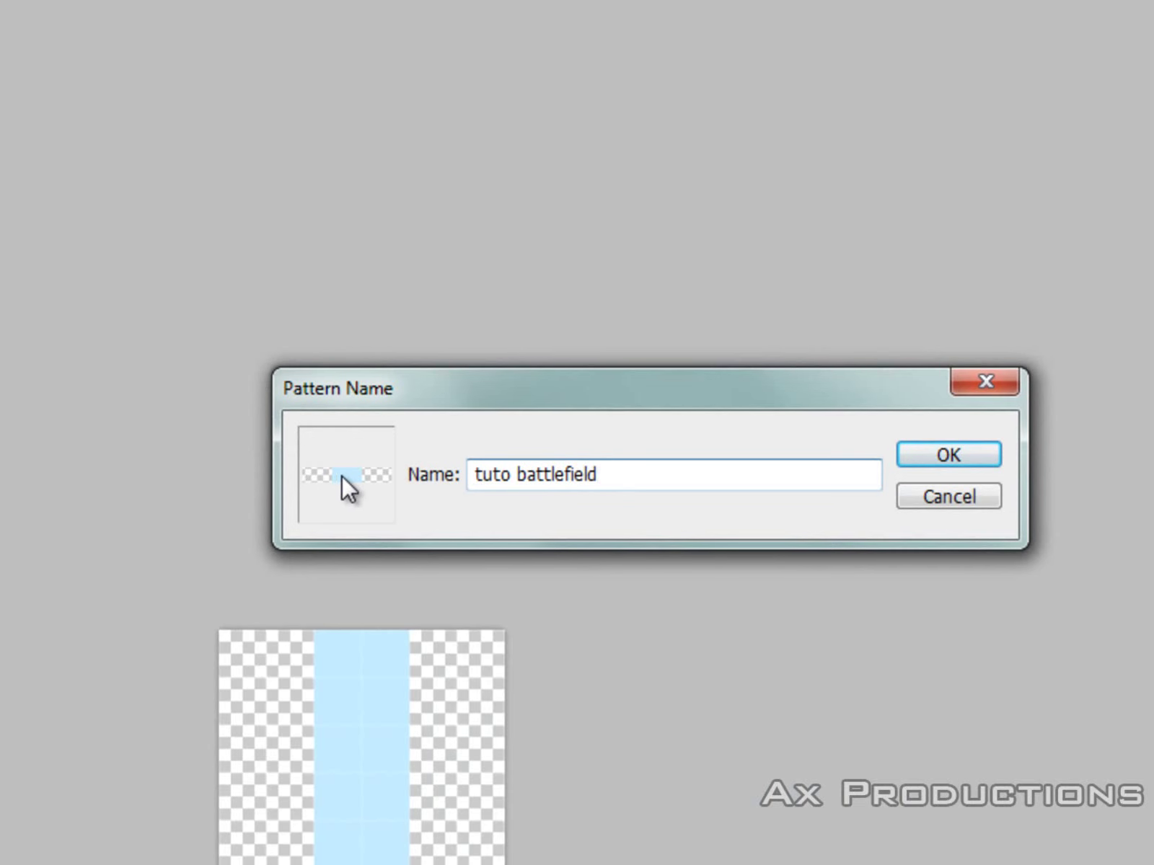
left_click(937, 447)
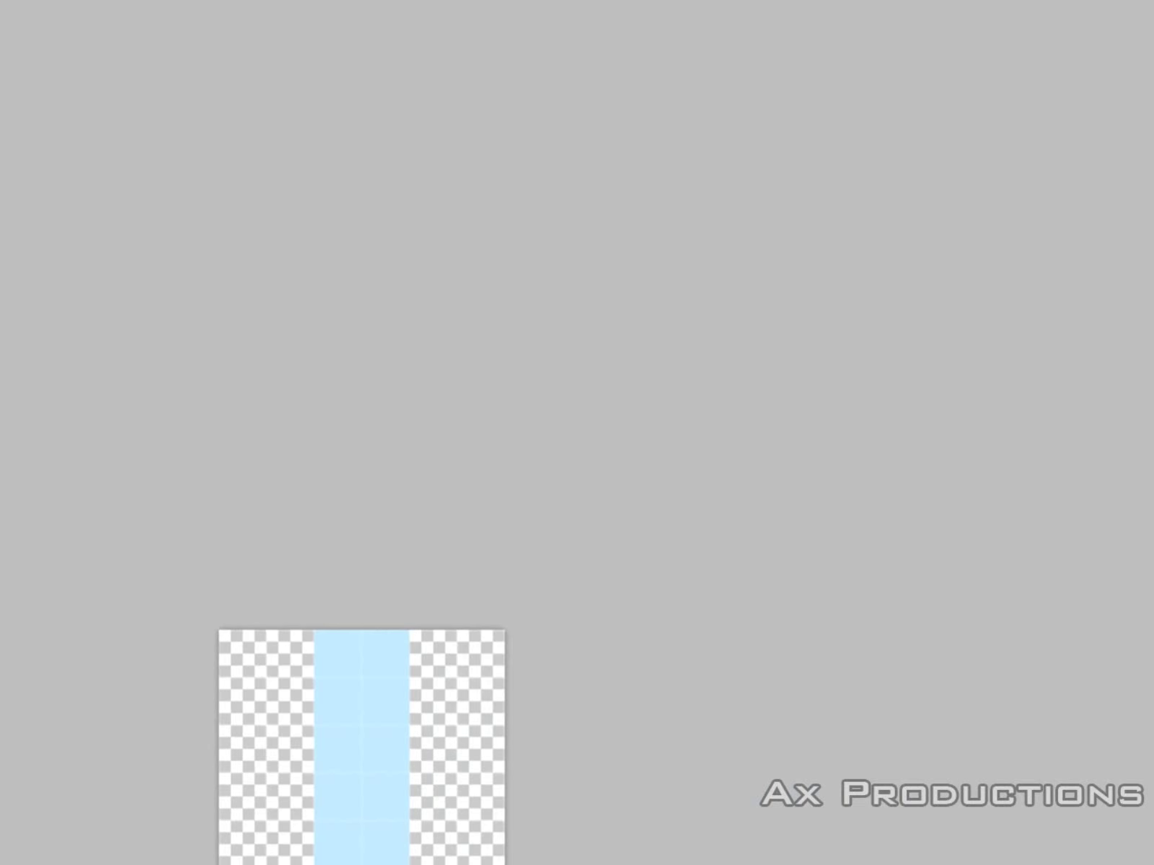
- In the BATTLEFIELD 3 document, add Layer 2 below the text layer
left_click(246, 56)
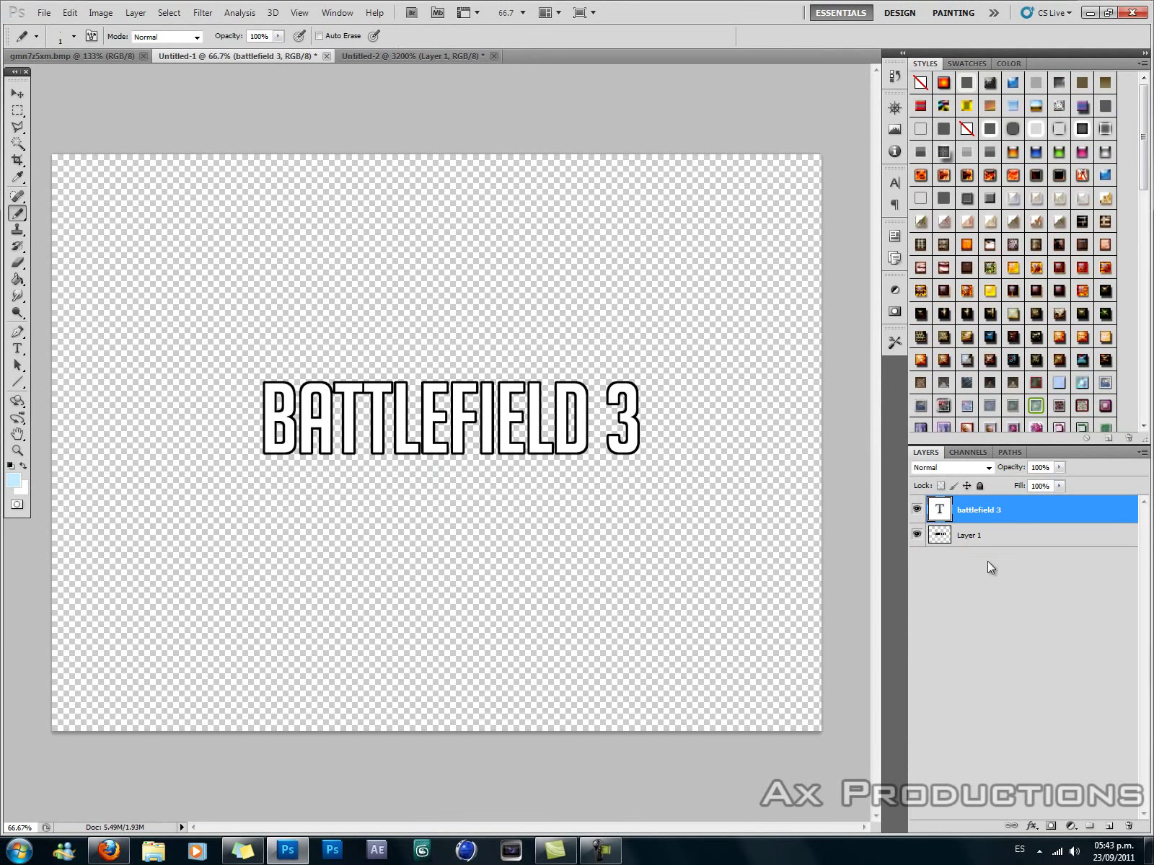
left_click(1108, 827)
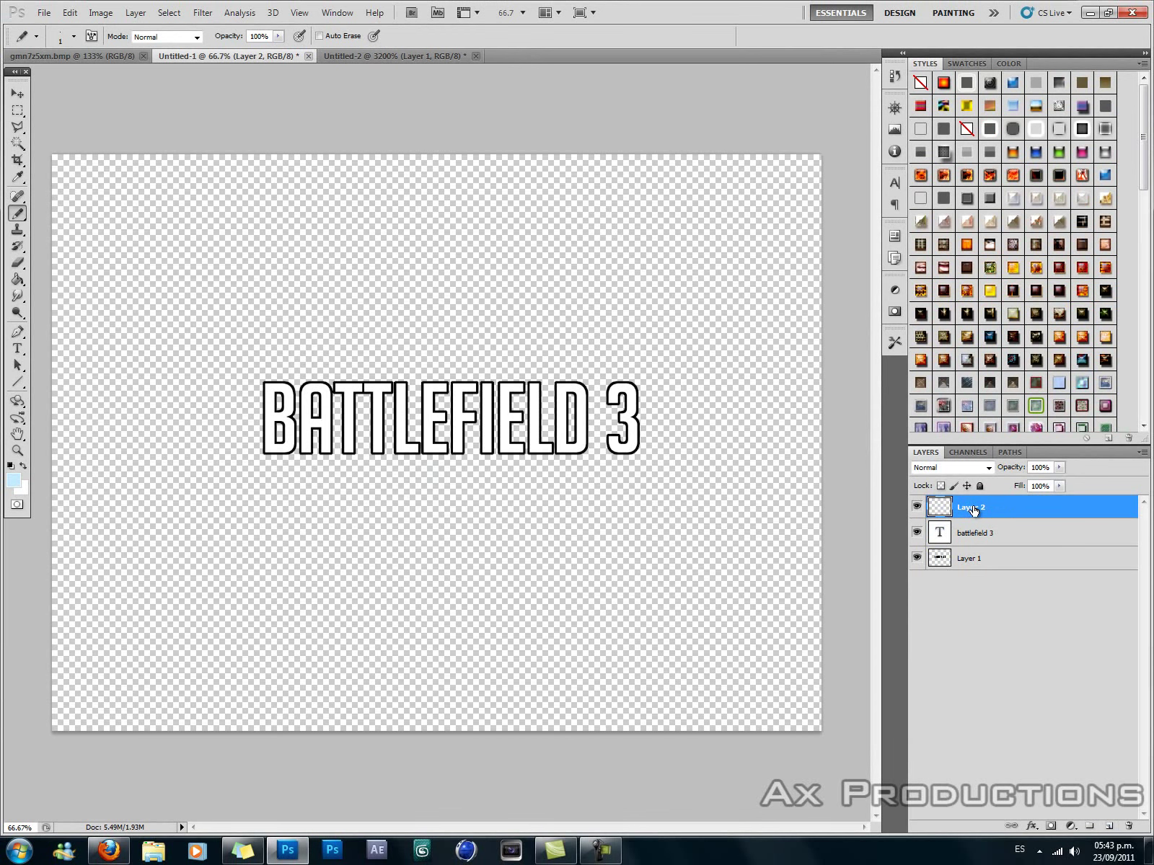
left_click_drag(973, 511, 973, 550)
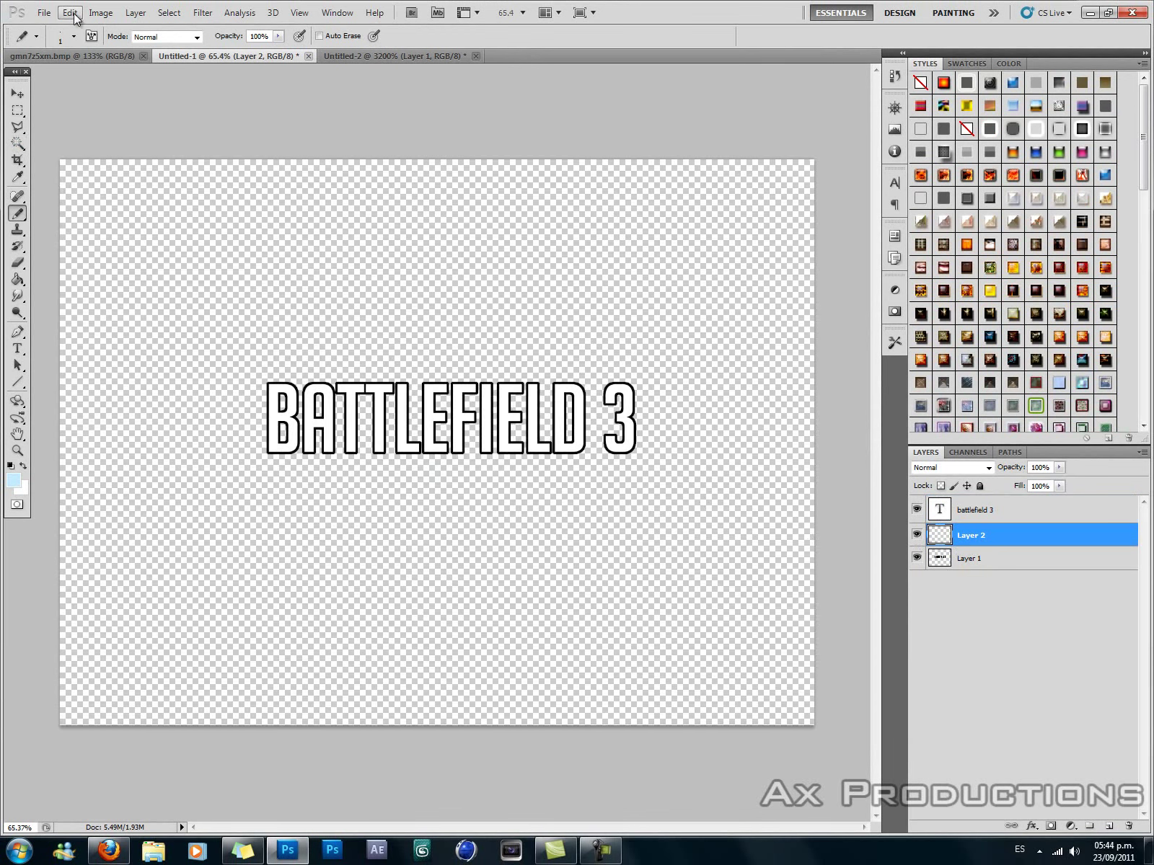
- Fill Layer 2 with the light-blue stripe custom pattern
left_click(70, 13)
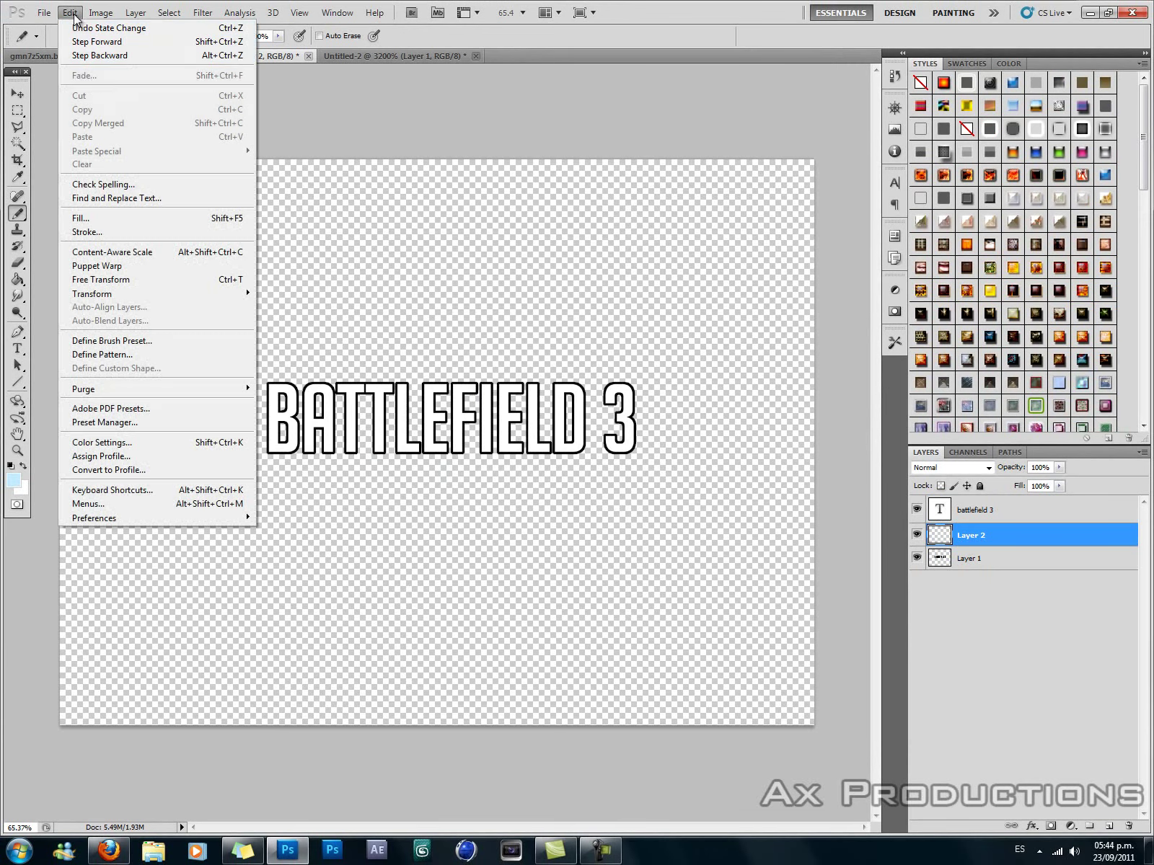
left_click(89, 219)
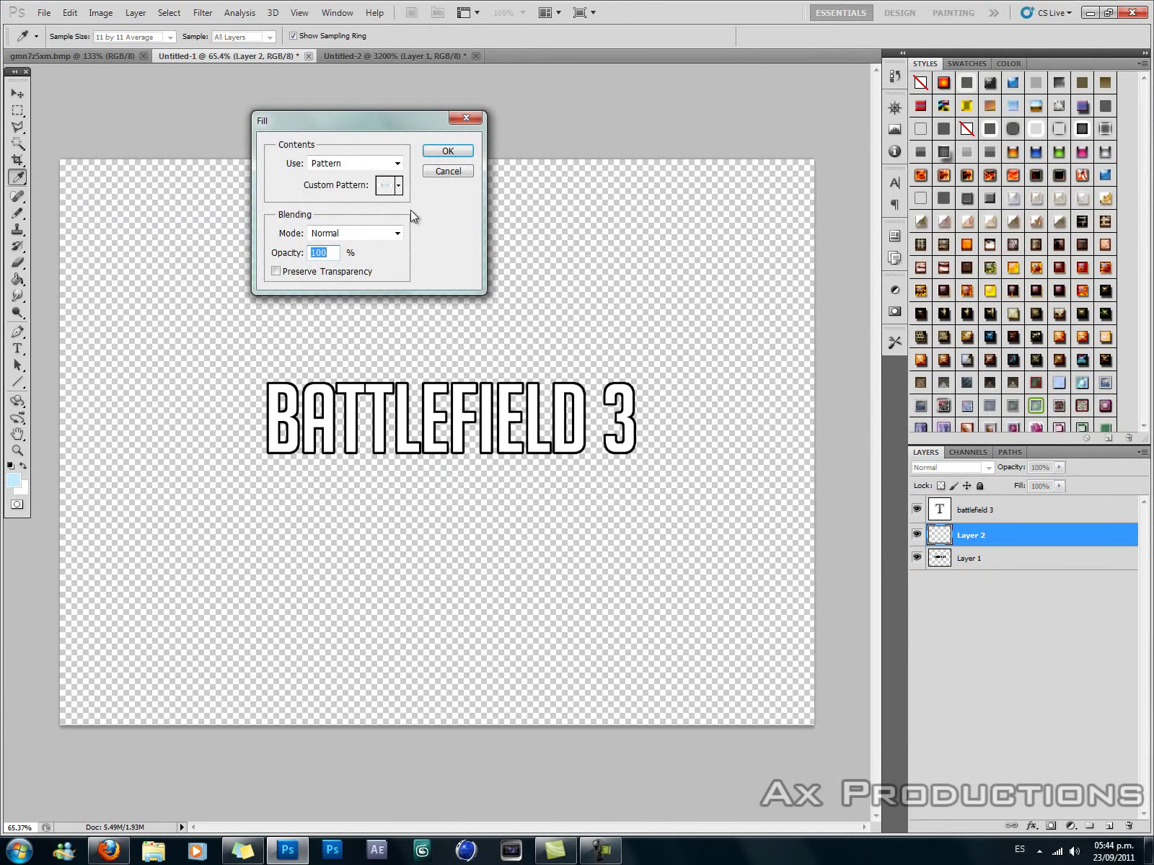
left_click(398, 164)
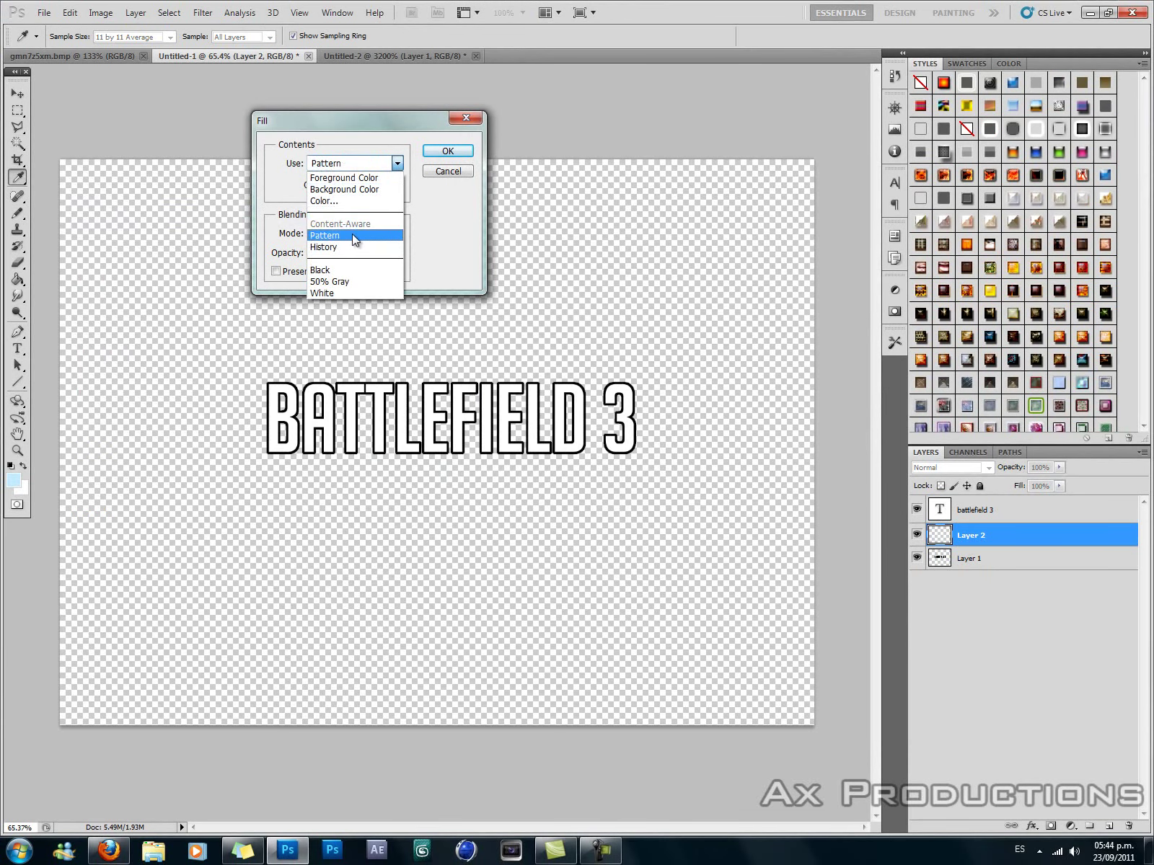
left_click(352, 234)
left_click(398, 185)
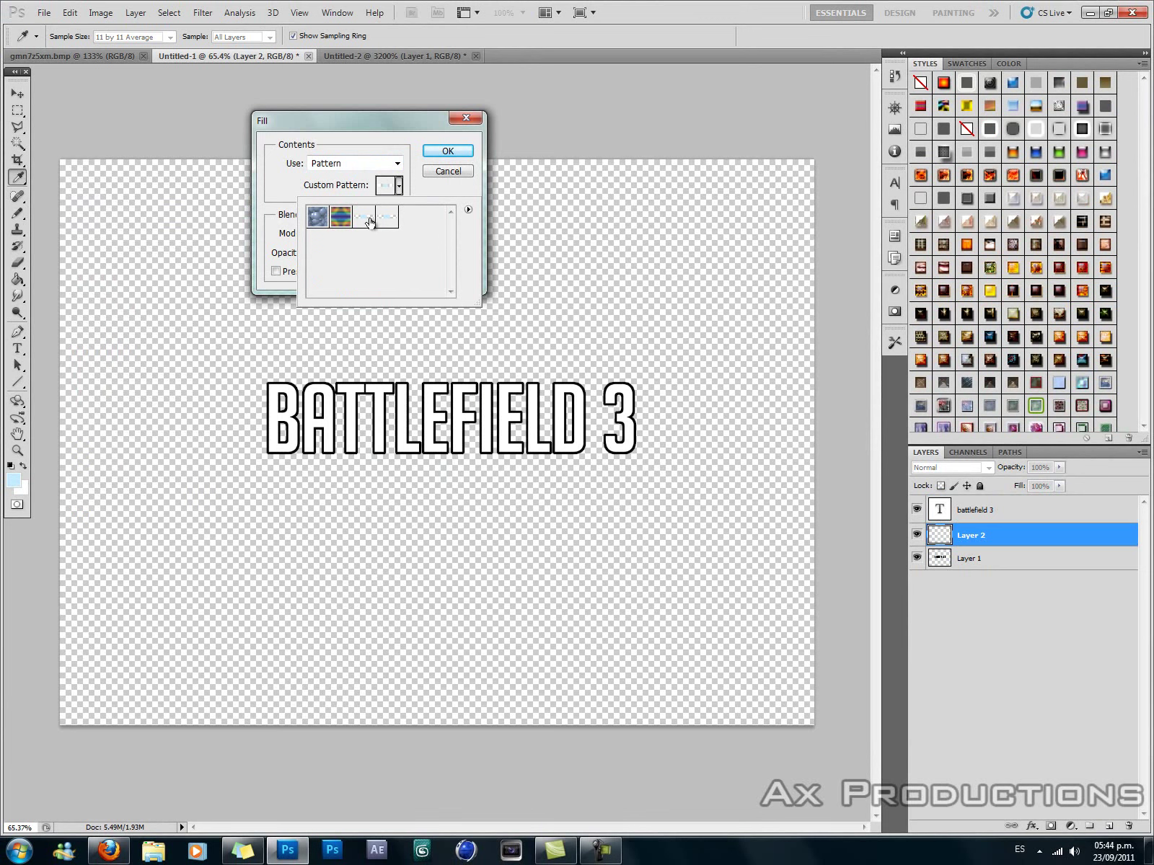
left_click(364, 226)
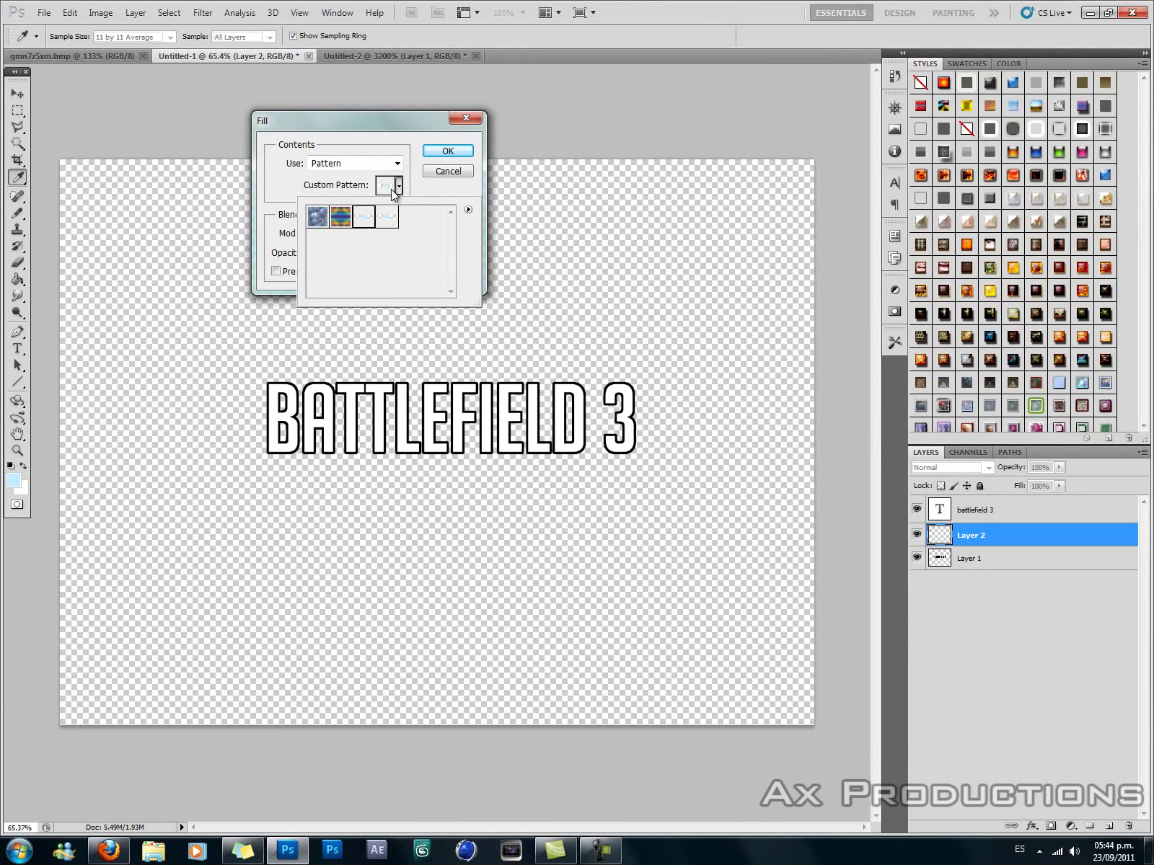
left_click(447, 150)
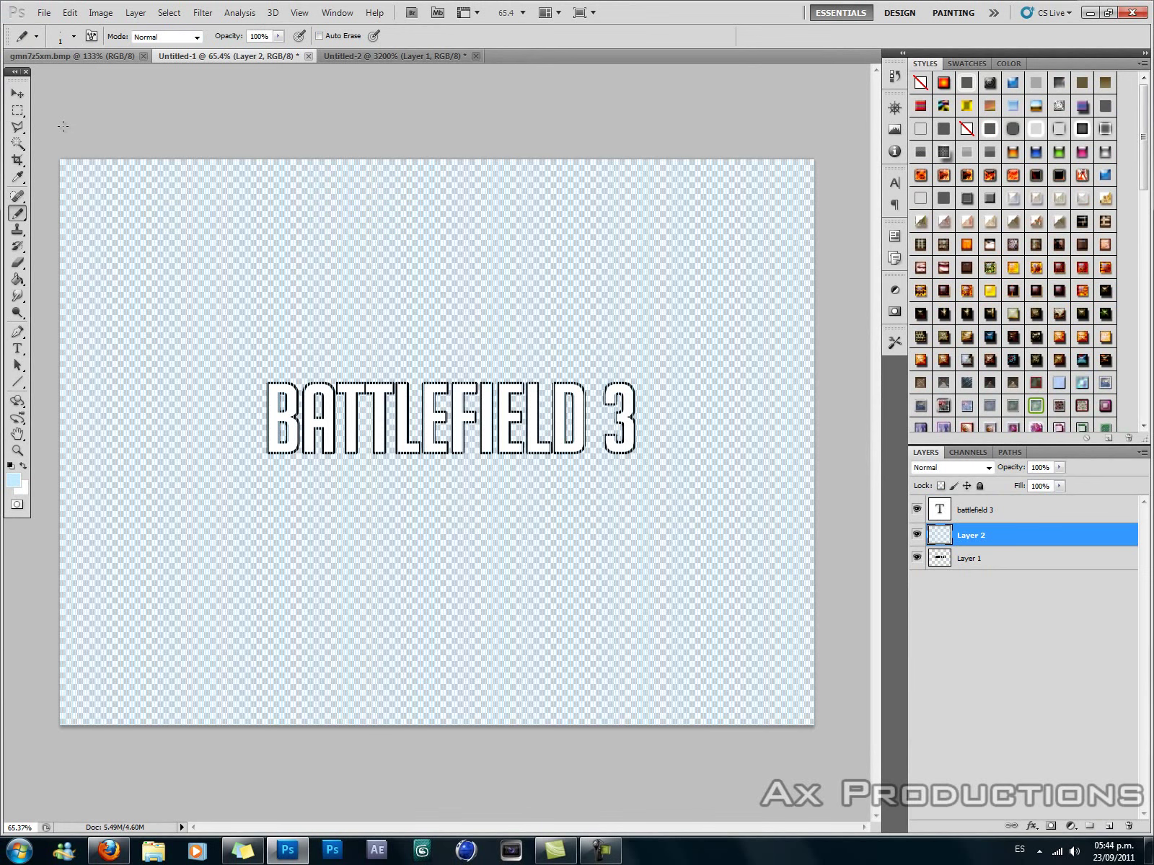
- Rotate the light-blue pattern layer about -0.6° with Free Transform and commit it
left_click(70, 12)
left_click(105, 280)
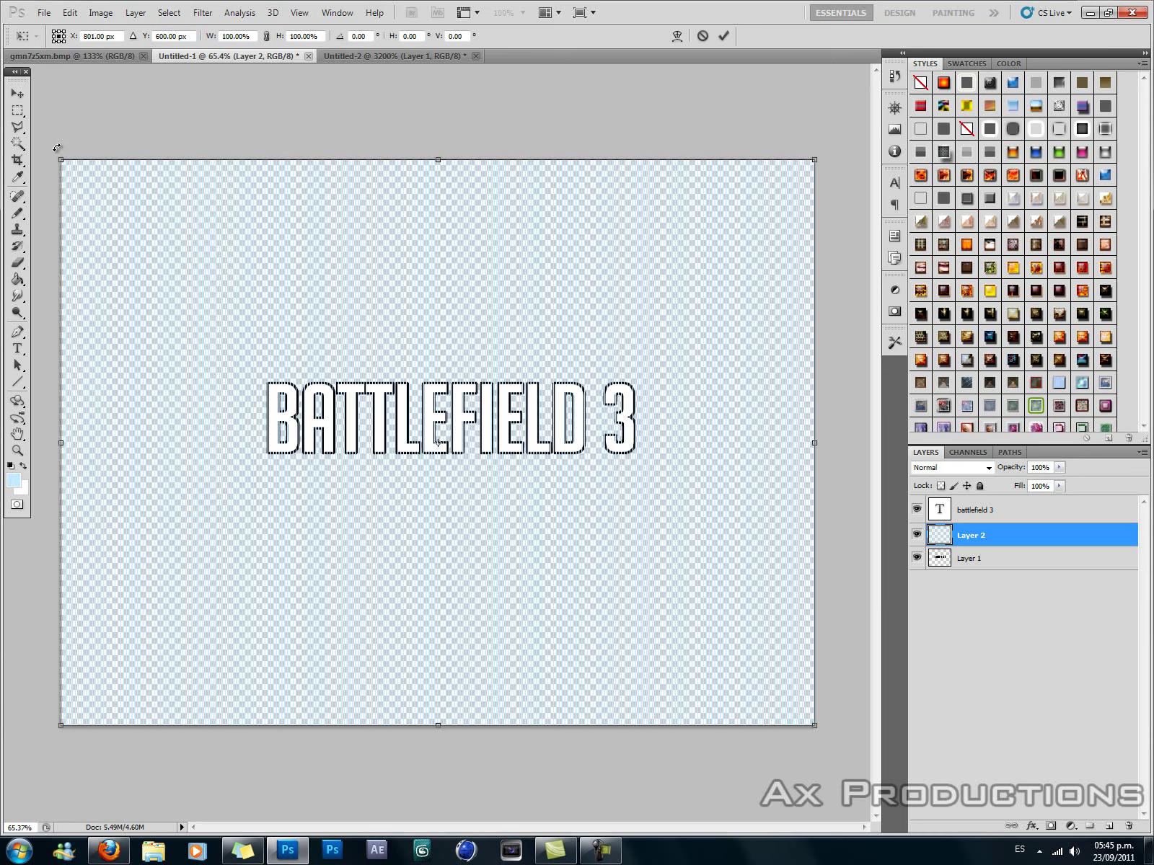
left_click_drag(57, 147, 52, 148)
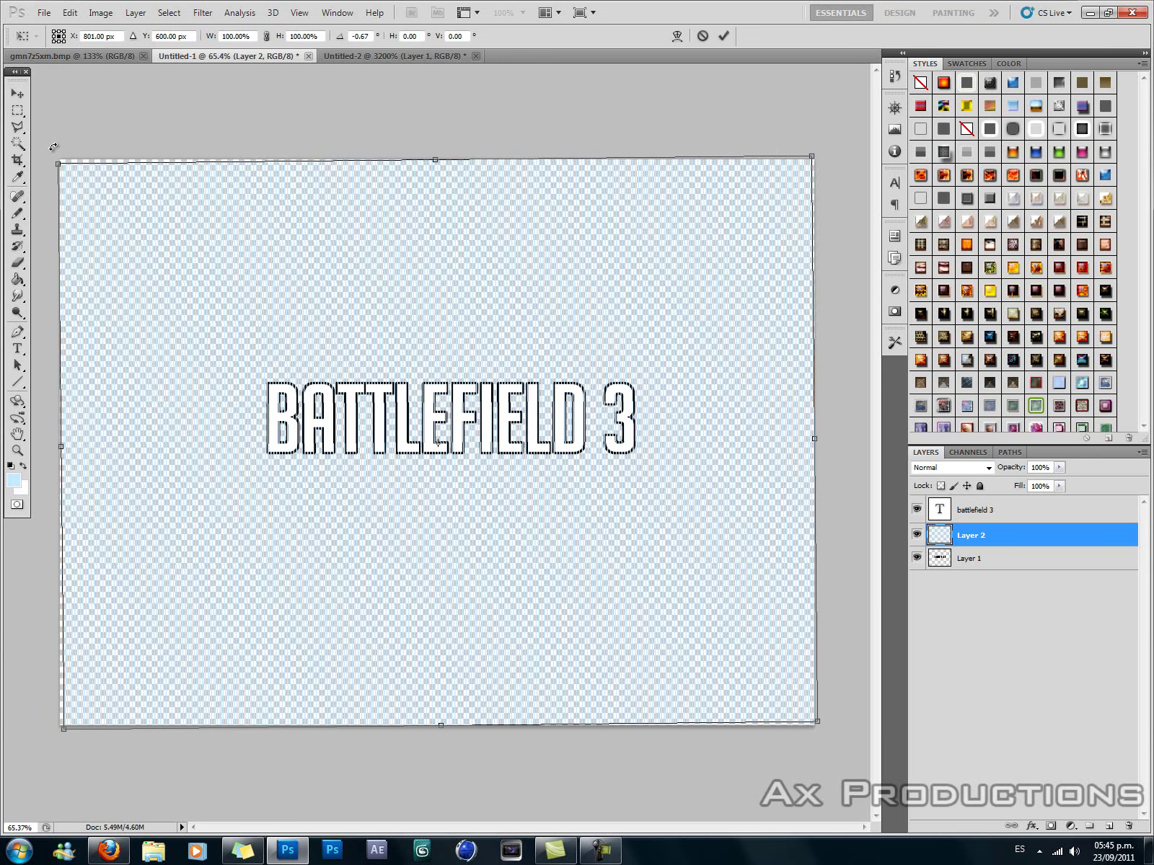
left_click_drag(53, 147, 49, 145)
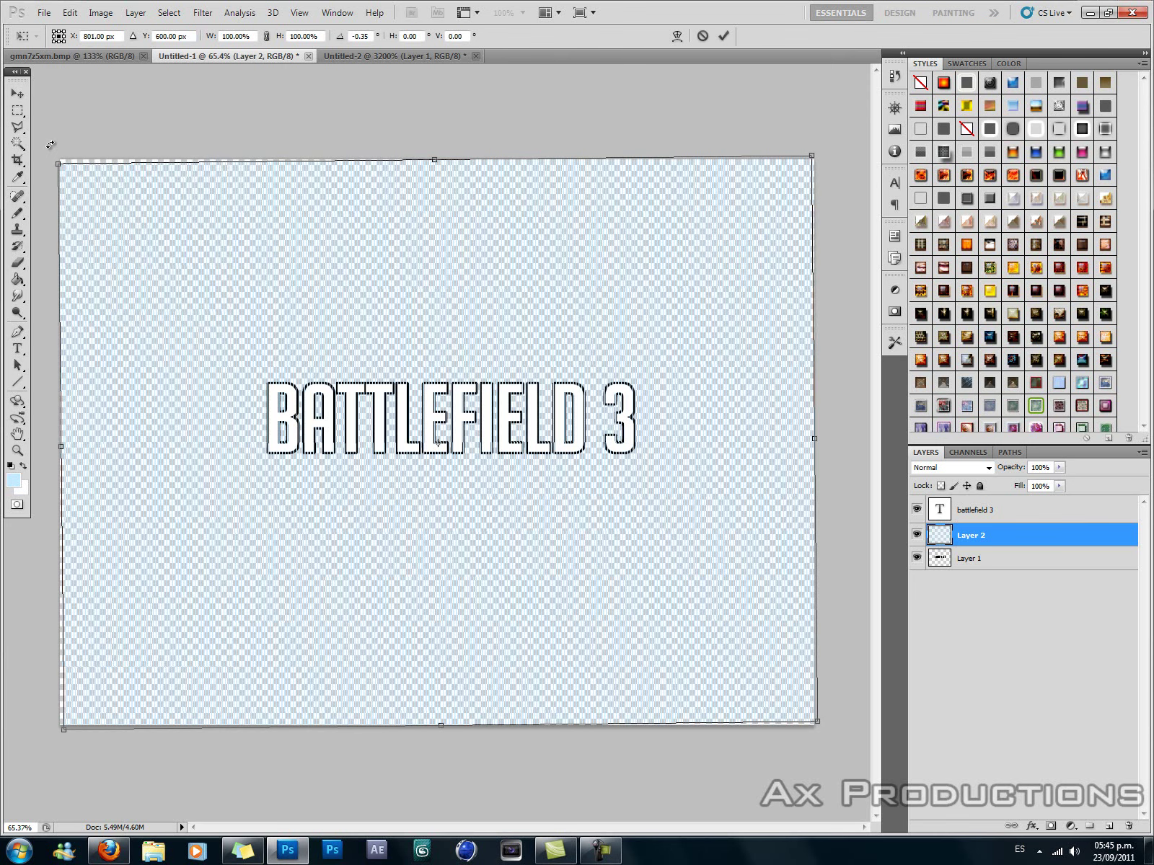
left_click_drag(49, 145, 50, 144)
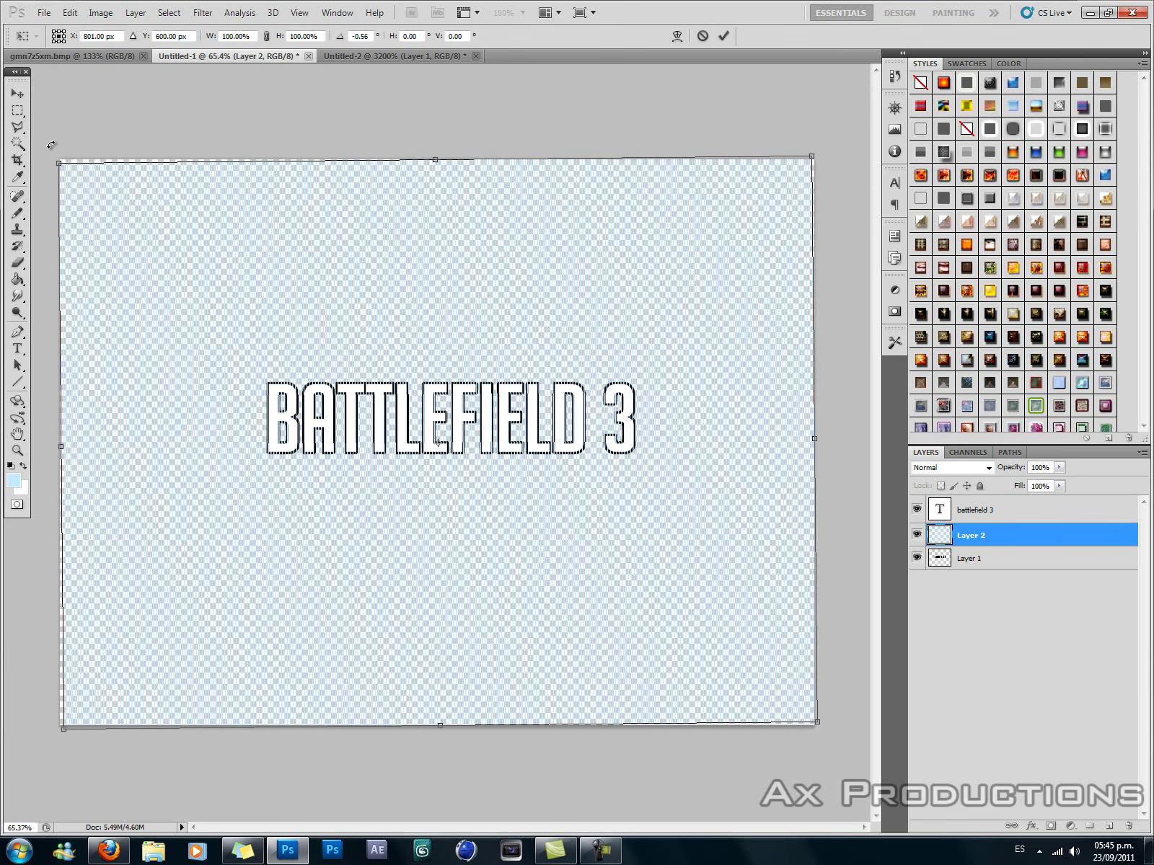
key("b")
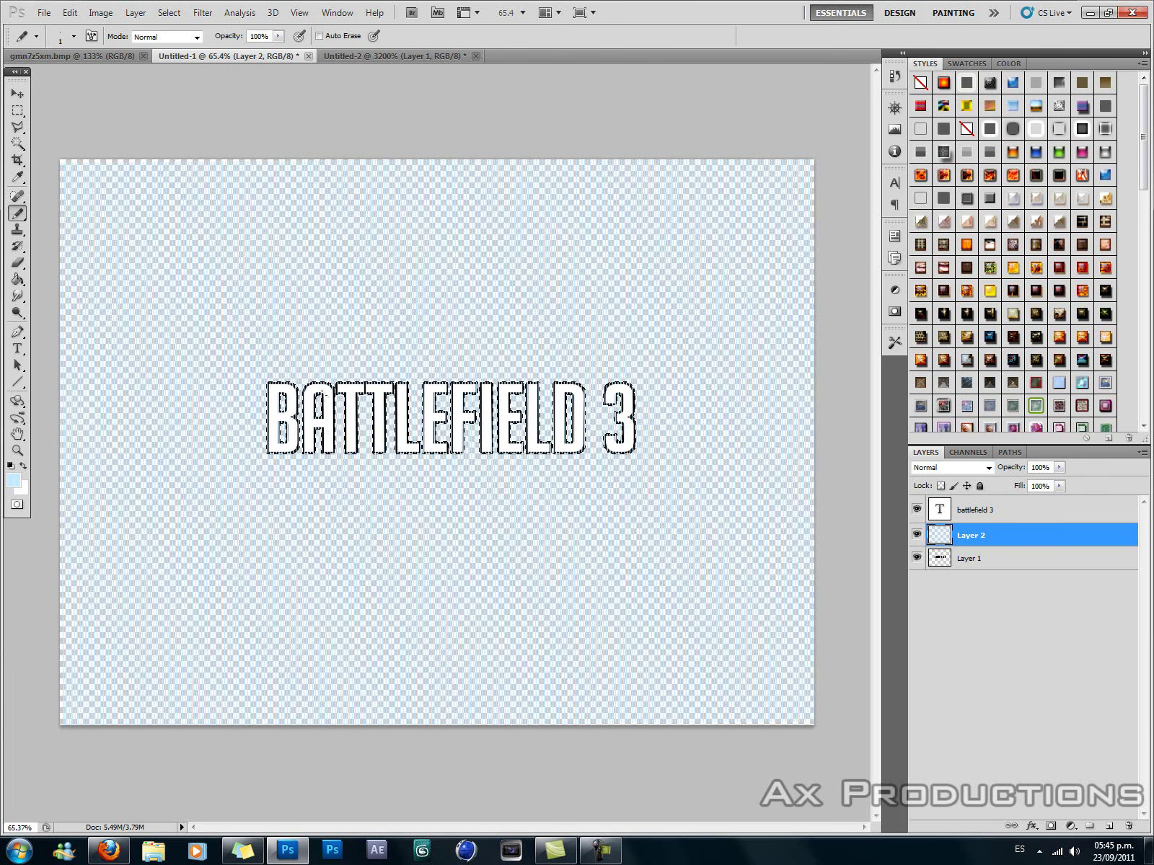
- Invert the selection, delete the stripes outside the lettering, then deselect
left_click(168, 13)
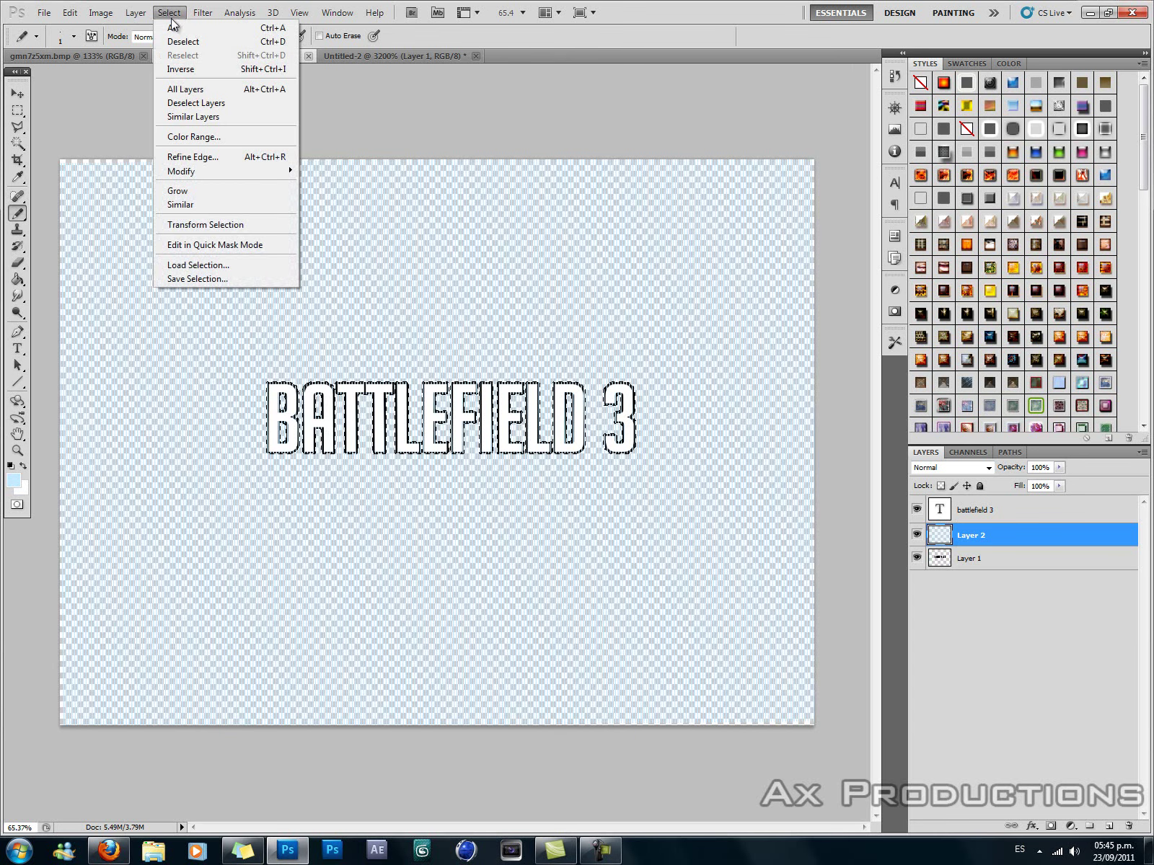
left_click(177, 68)
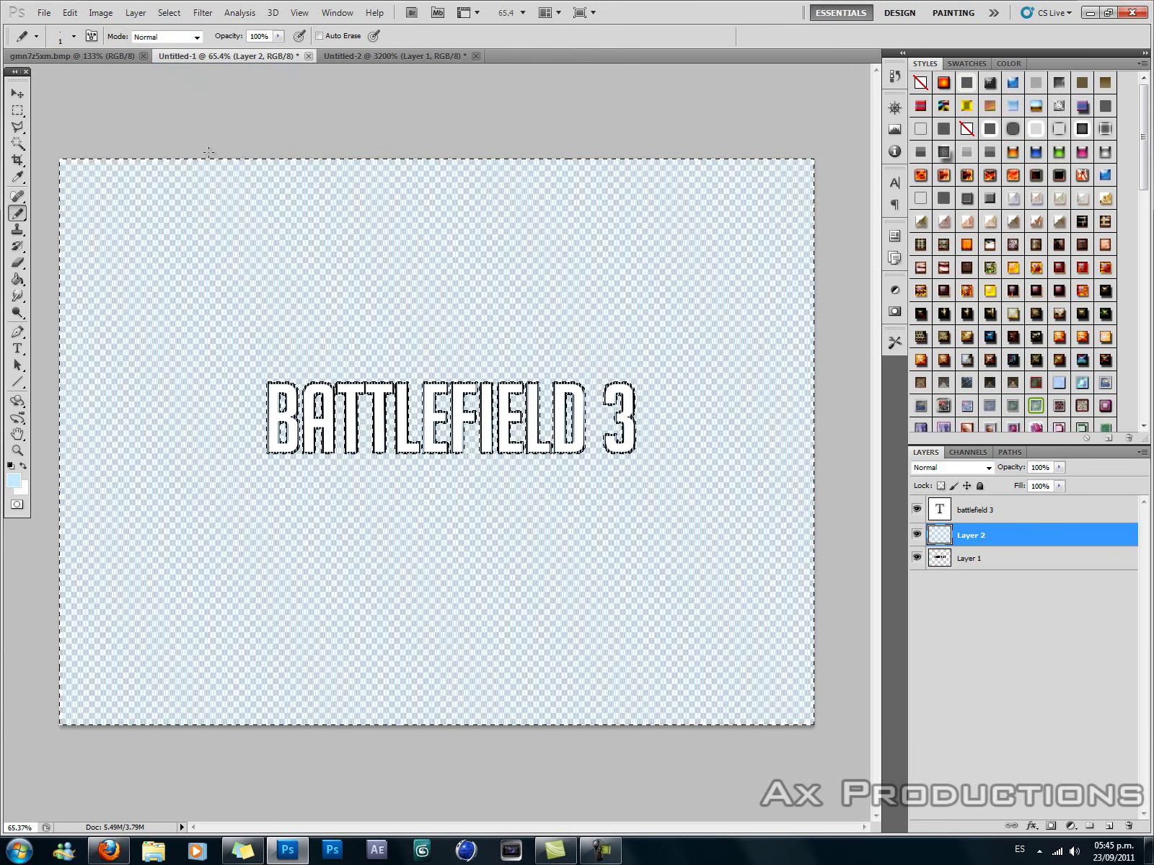
key("Delete")
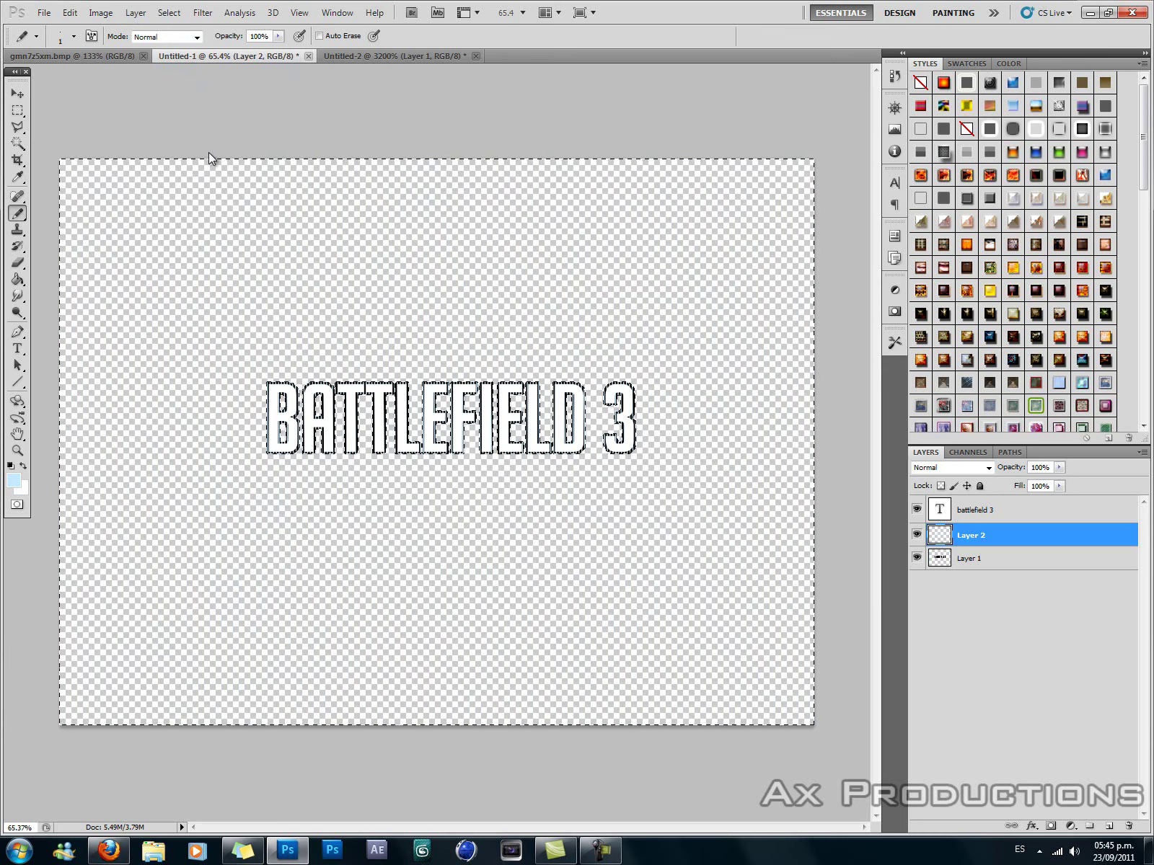
key("ctrl+d")
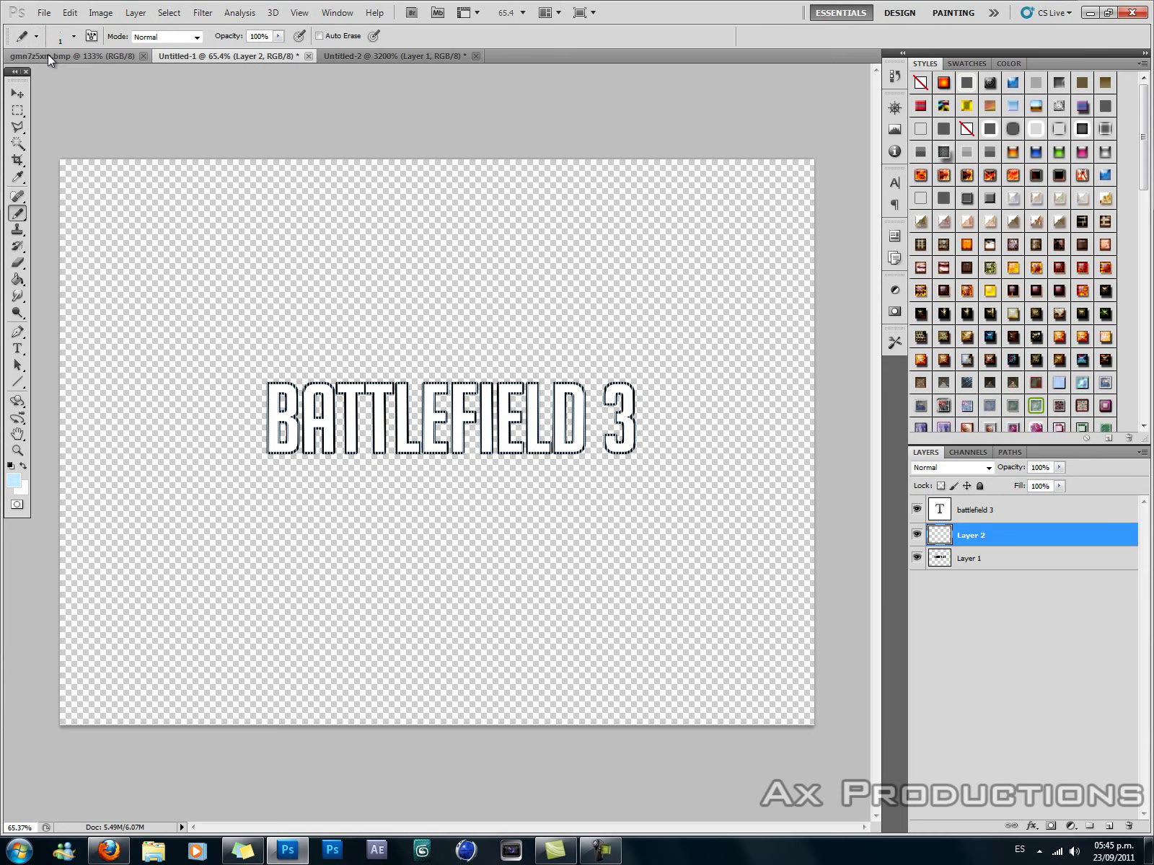
- Compare with the reference image, then choose the Eraser and set its brush size
left_click(66, 58)
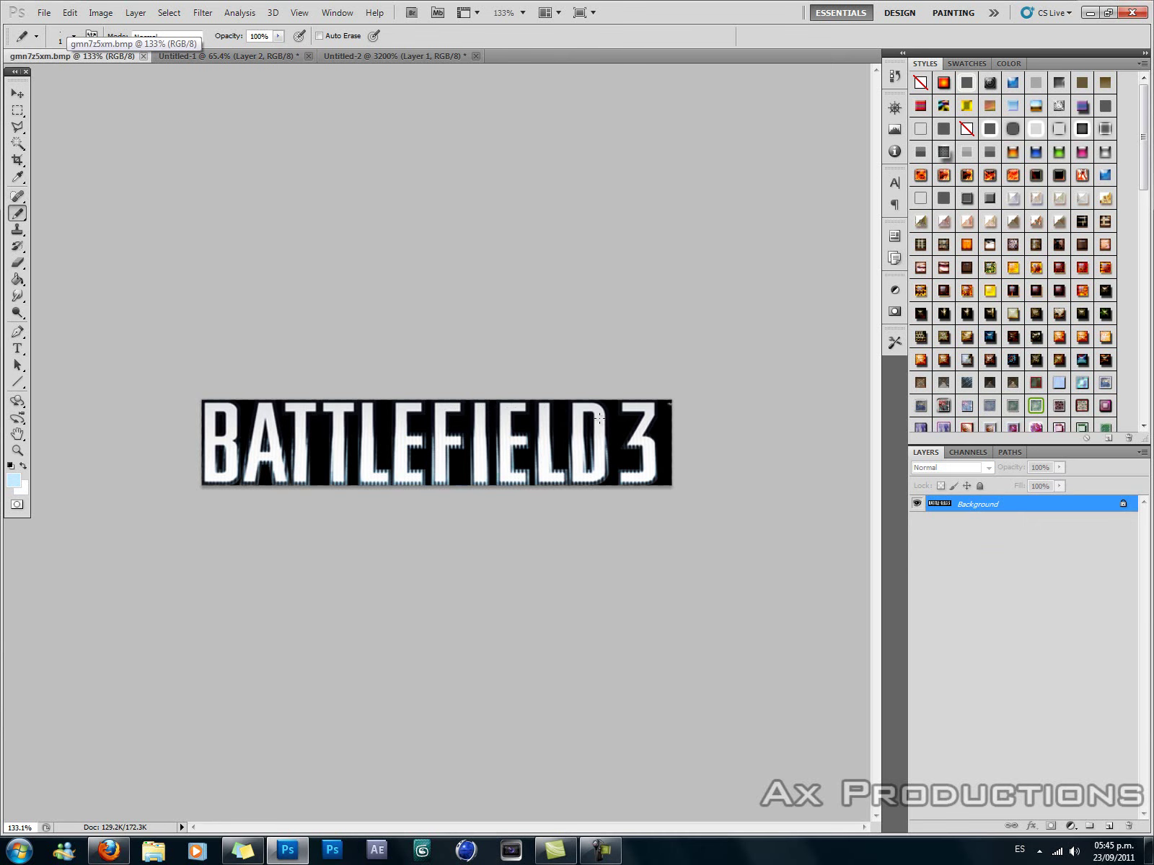
left_click(230, 58)
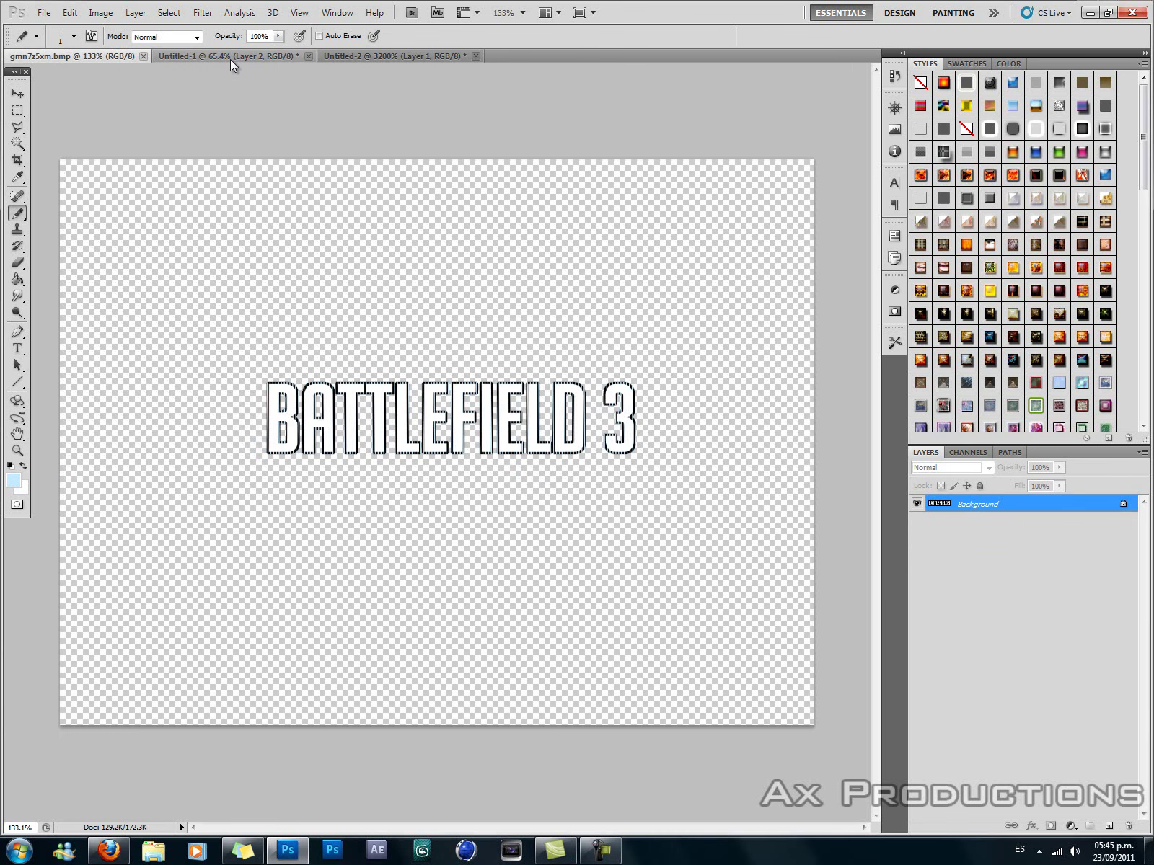
left_click(18, 262)
scroll(216, 289, "up", 2)
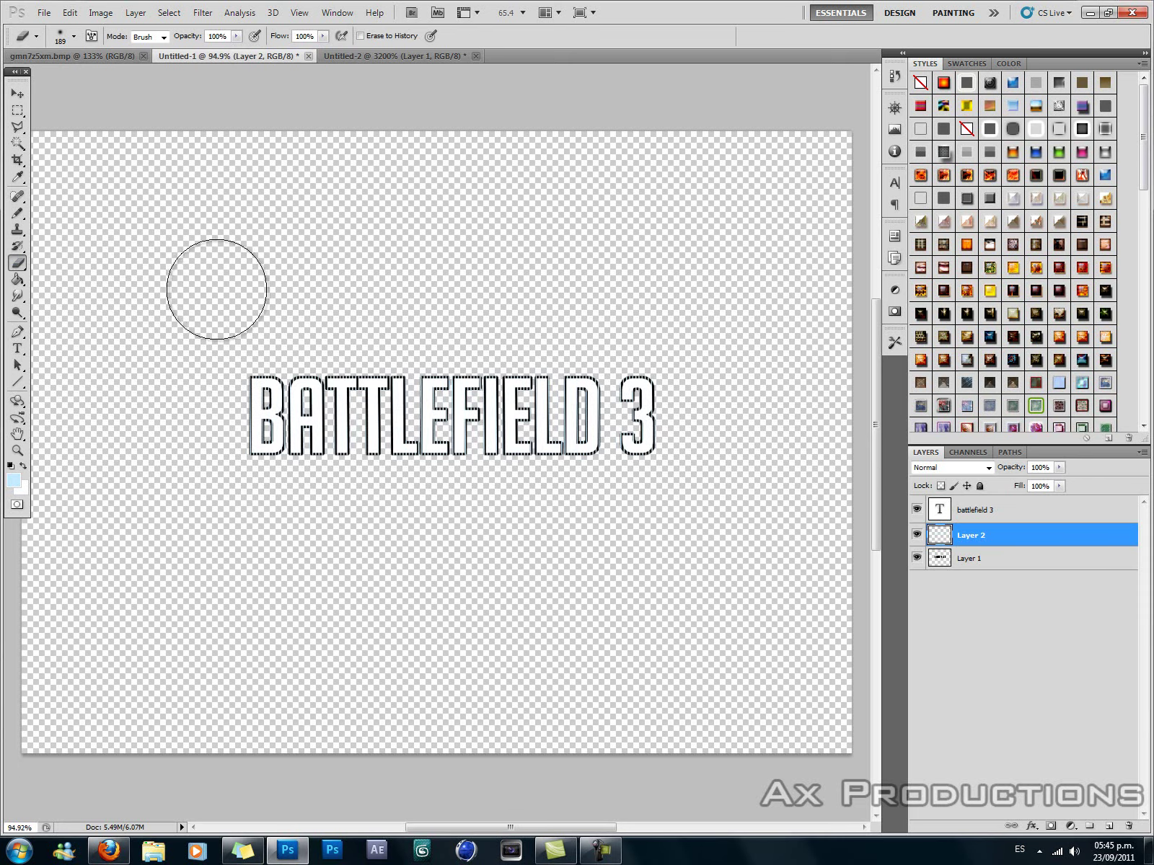
scroll(216, 289, "up", 1)
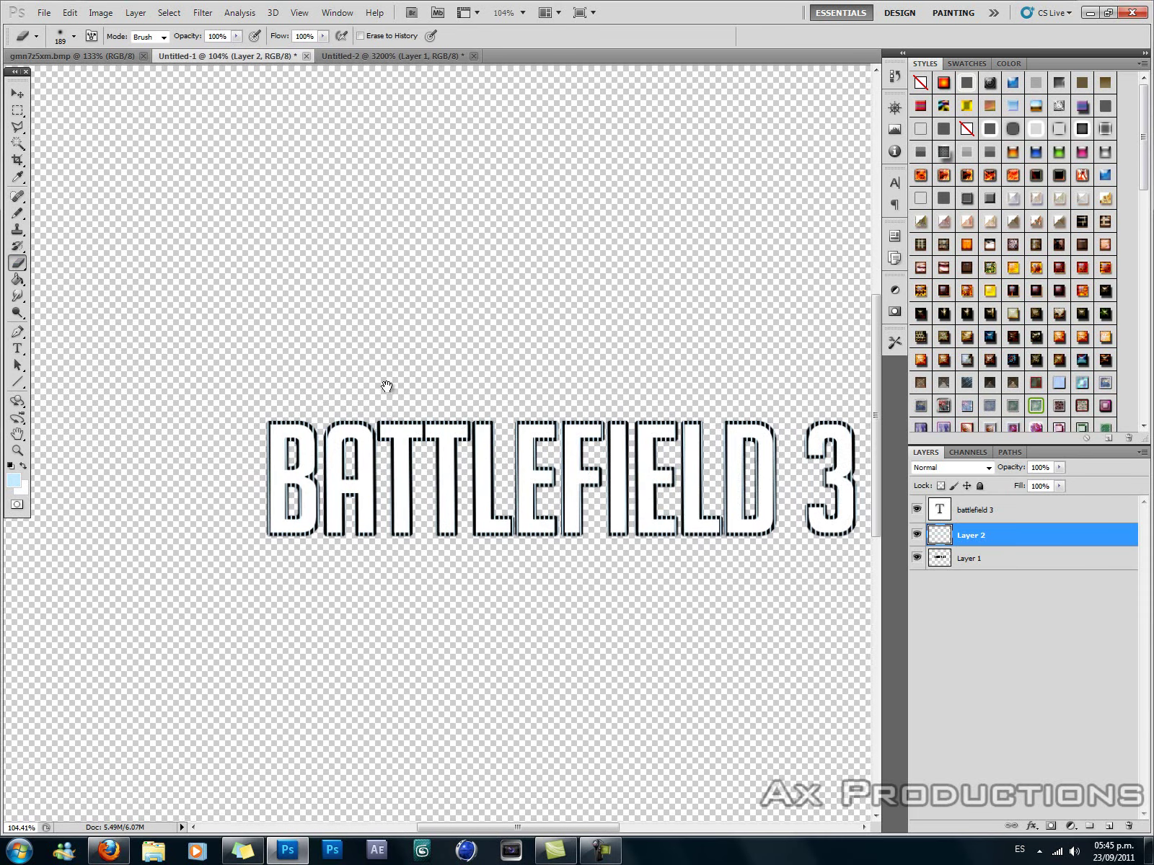
left_click_drag(387, 386, 221, 371)
right_click(363, 353)
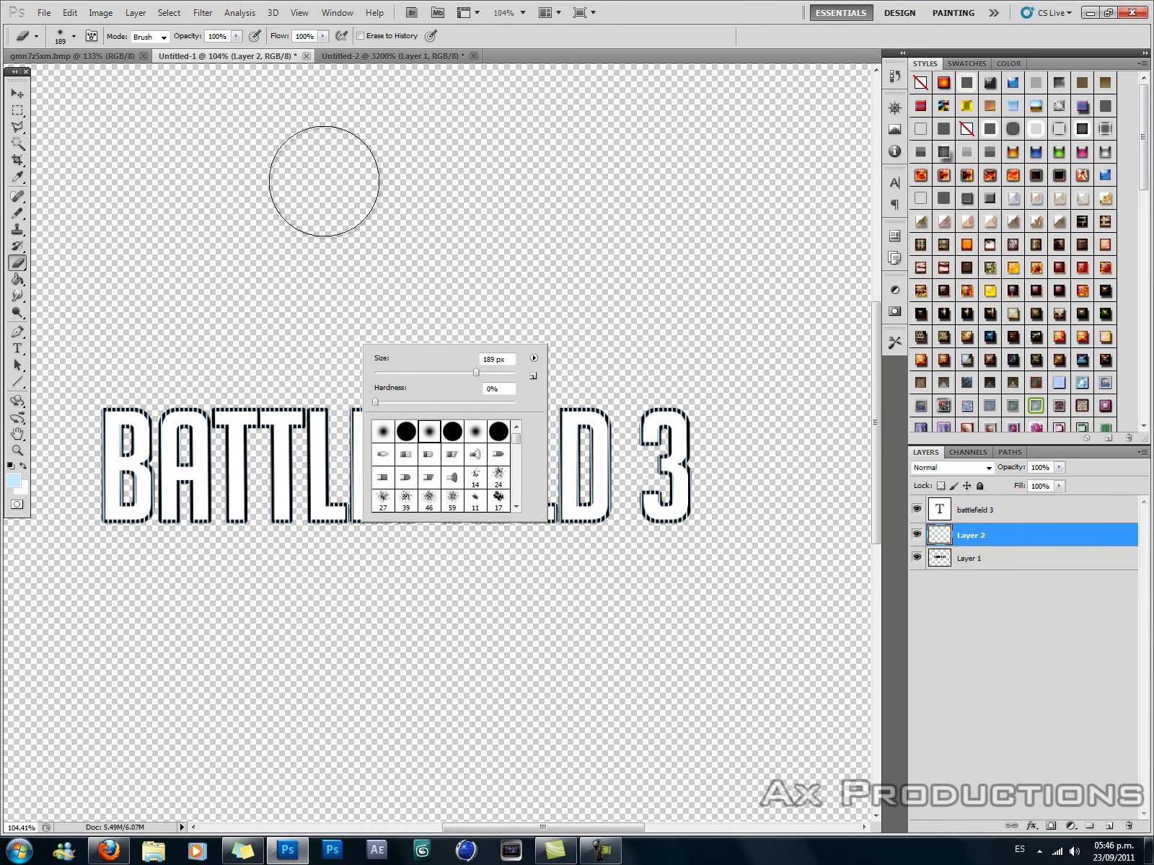
left_click(310, 173)
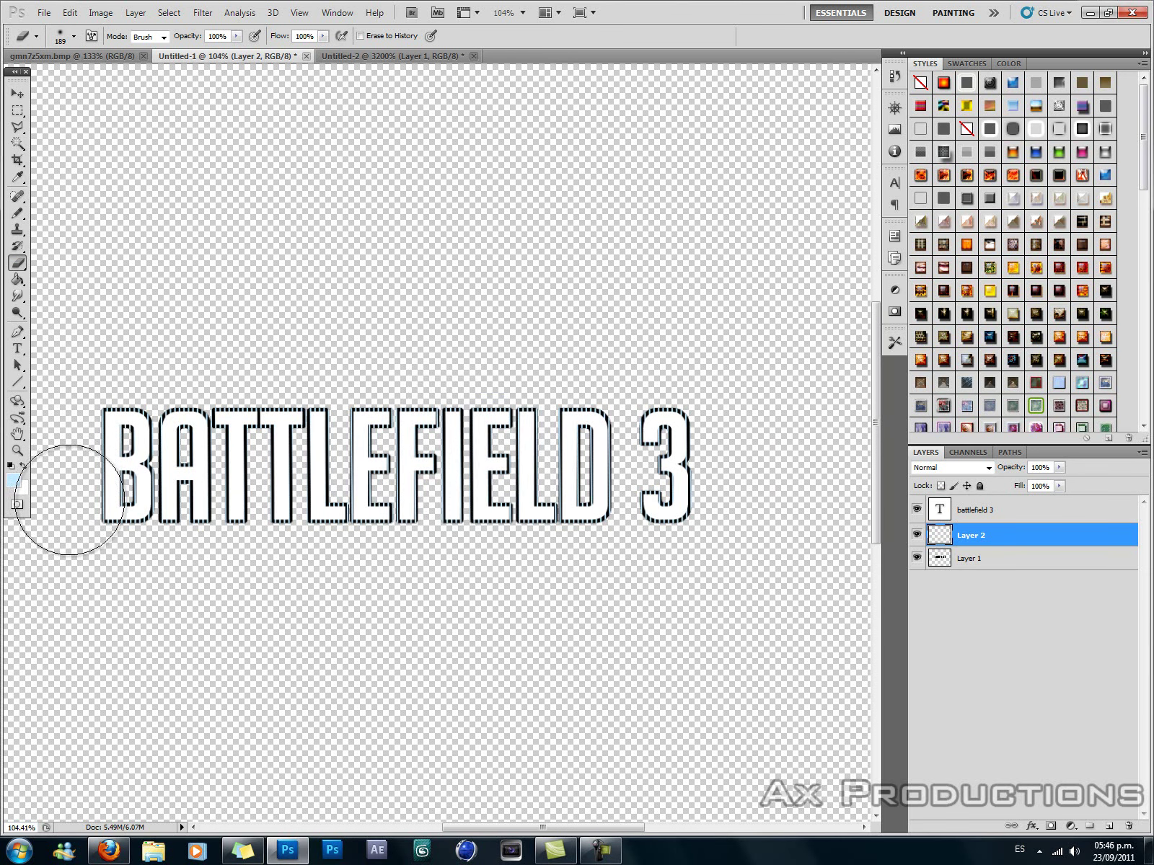
mouse_move(72, 489)
left_mouse_down()
mouse_move(95, 483)
mouse_move(108, 503)
left_mouse_up()
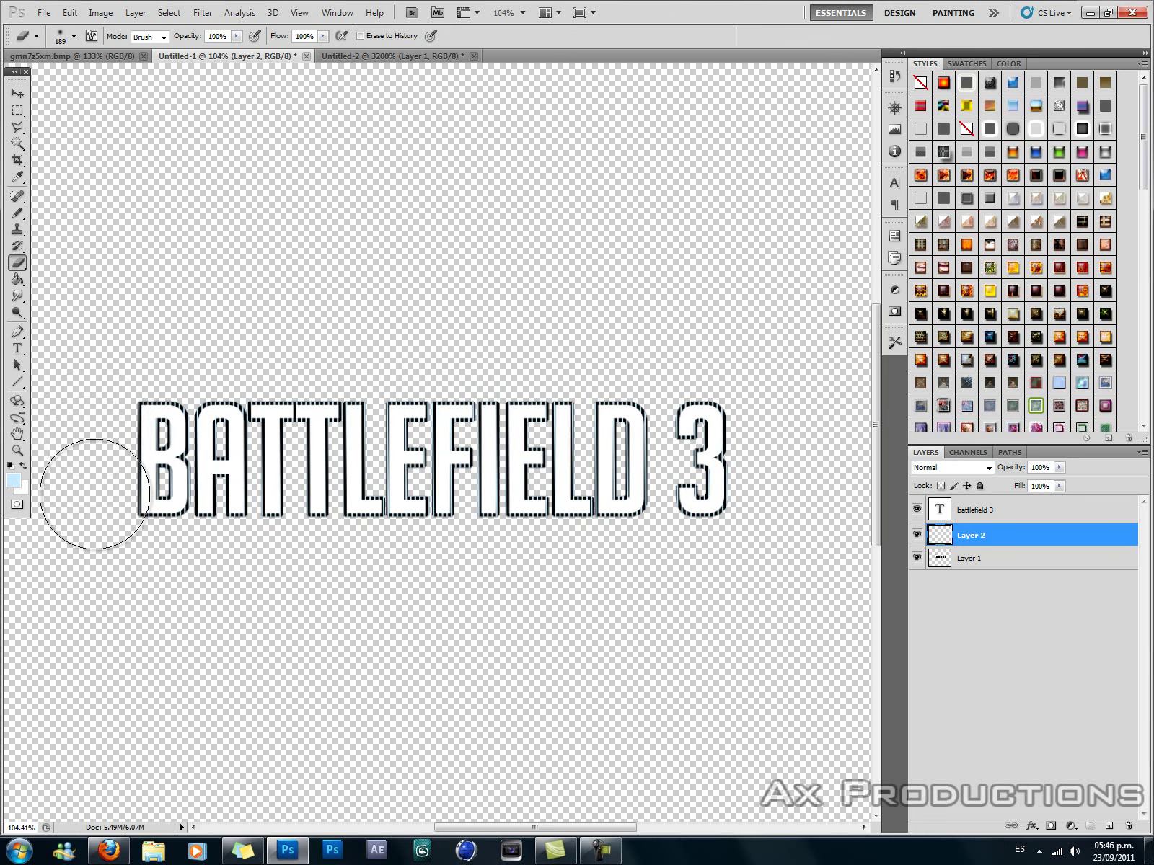
- Erase the stripes from the tops of BATTL and EFIELD 3, keeping the lower edges
mouse_move(136, 383)
left_mouse_down()
mouse_move(124, 407)
mouse_move(366, 360)
mouse_move(239, 396)
left_mouse_up()
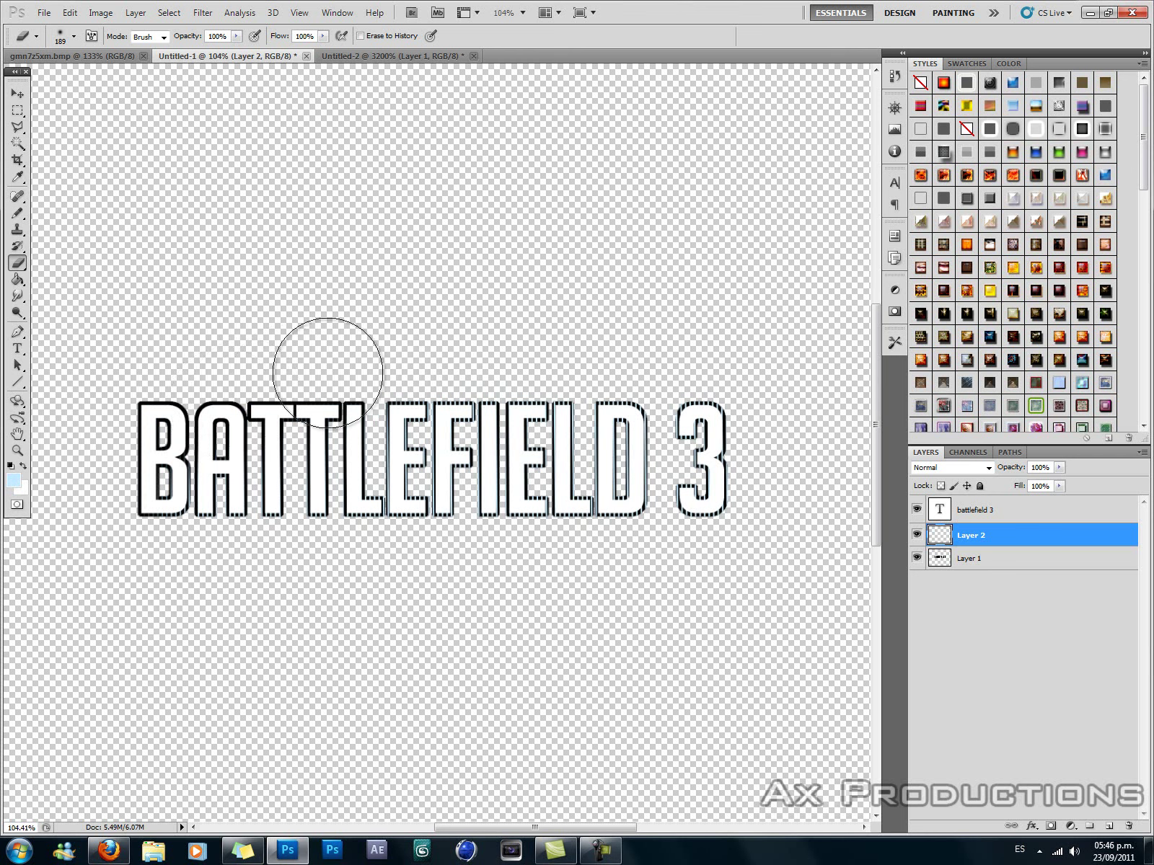
mouse_move(453, 373)
left_mouse_down()
mouse_move(664, 382)
mouse_move(767, 455)
mouse_move(746, 442)
mouse_move(767, 518)
mouse_move(760, 503)
left_mouse_up()
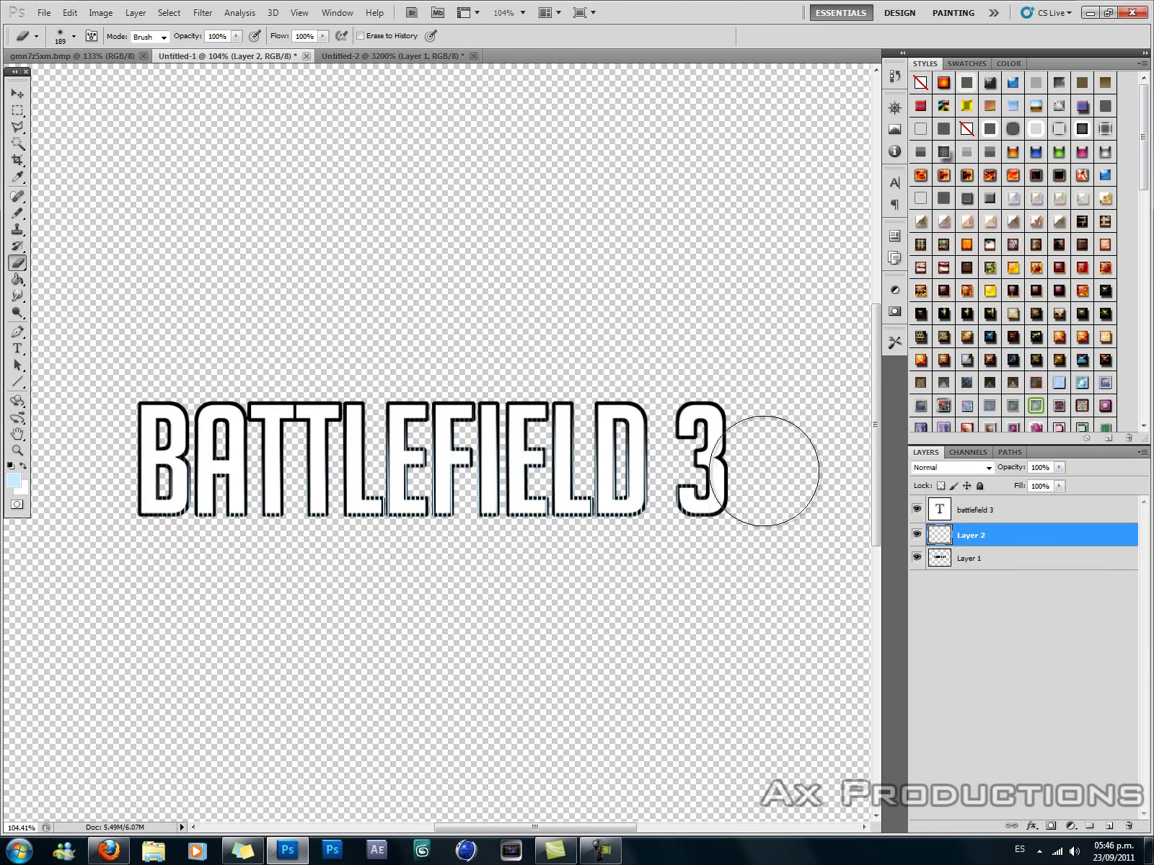
mouse_move(587, 381)
left_mouse_down()
mouse_move(483, 396)
mouse_move(348, 387)
mouse_move(386, 380)
mouse_move(207, 387)
mouse_move(183, 416)
left_mouse_up()
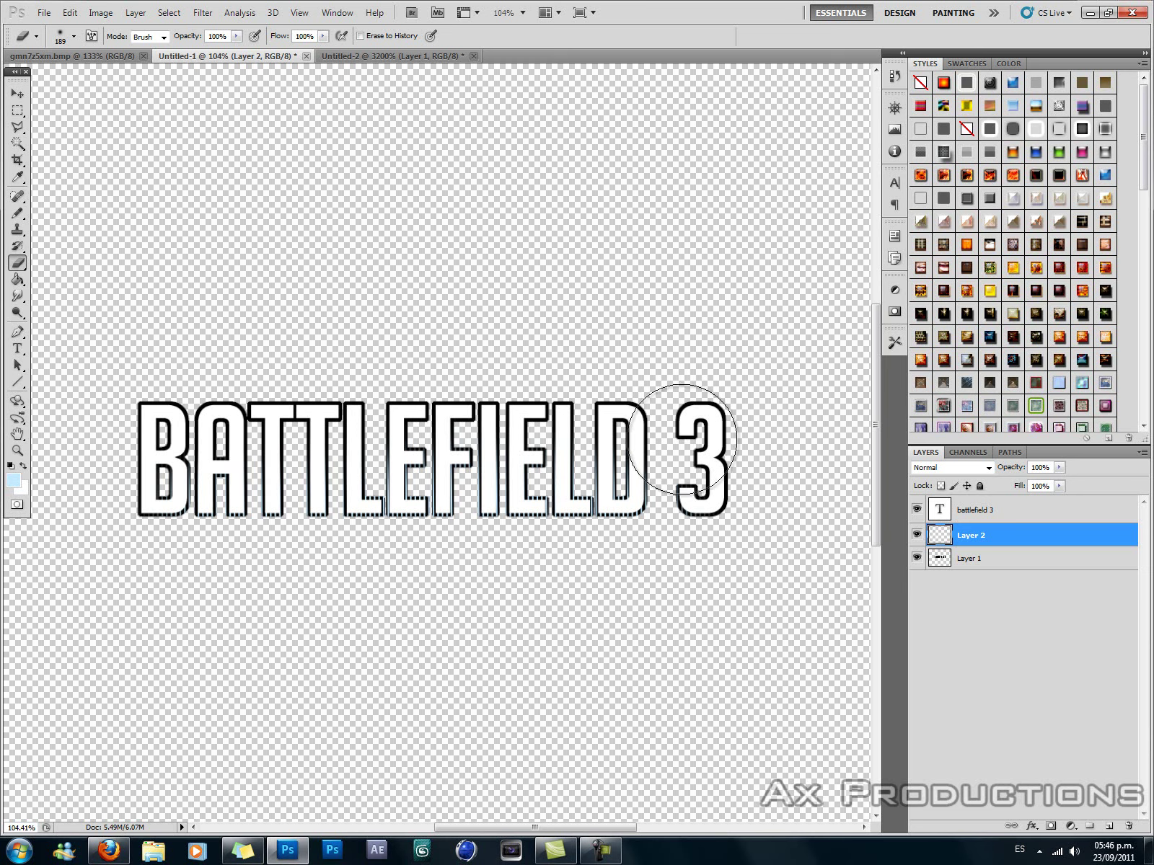
scroll(769, 490, "down", 1, "alt")
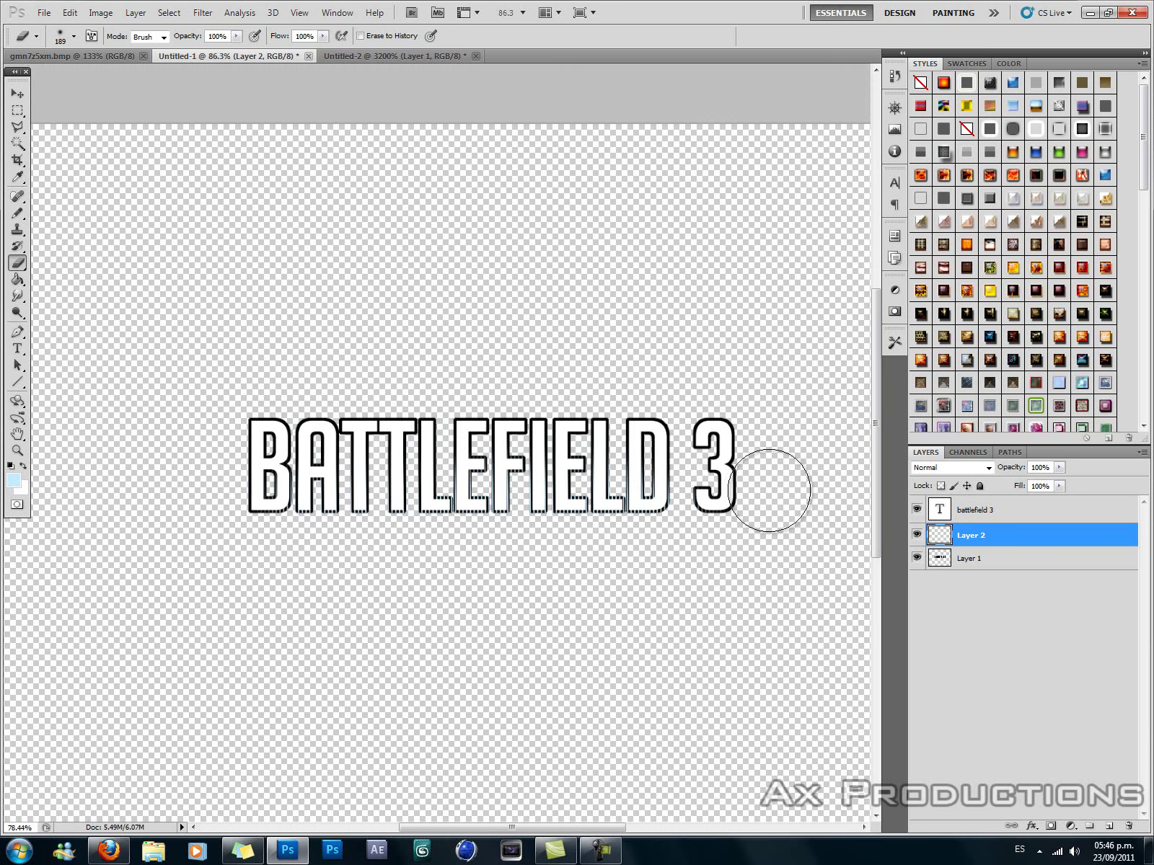
- Add a new Layer 3 below Layer 1 and fill it black with the Paint Bucket
scroll(769, 491, "down", 1, "alt")
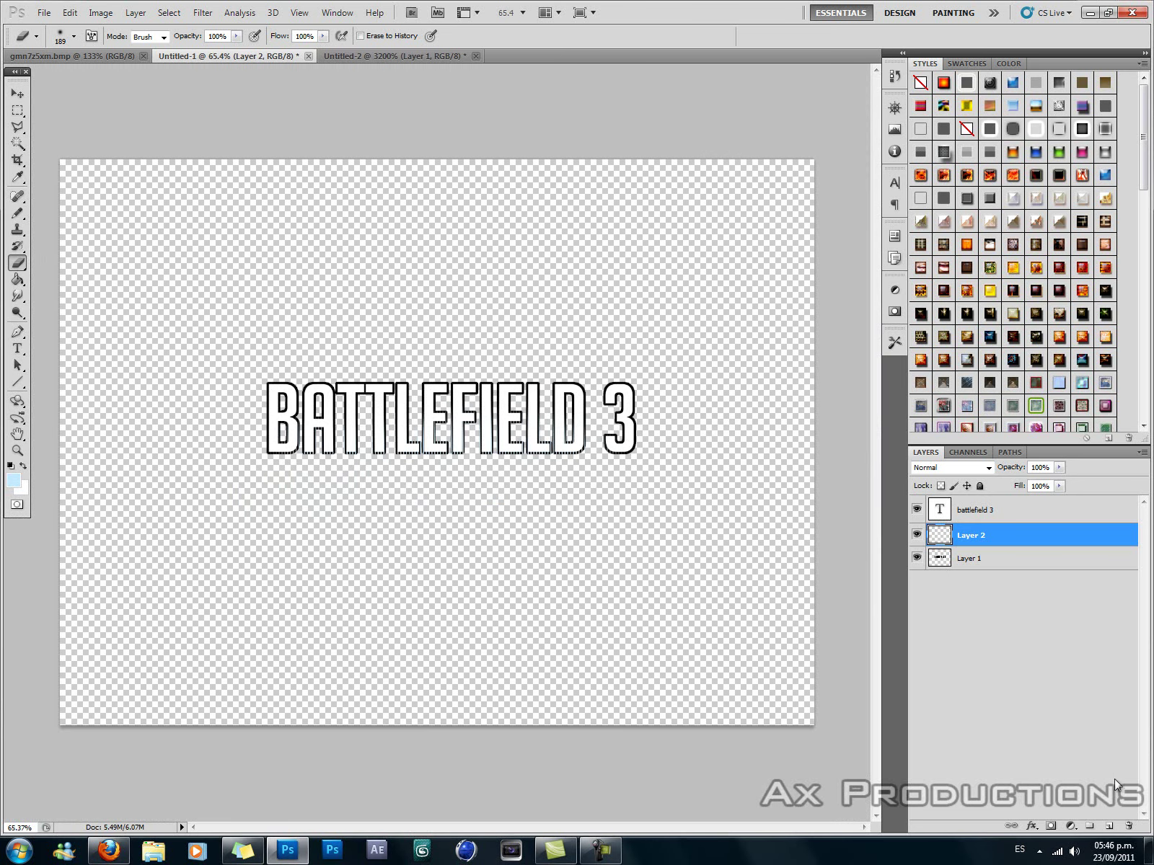
left_click(1109, 826)
left_click_drag(992, 542, 992, 593)
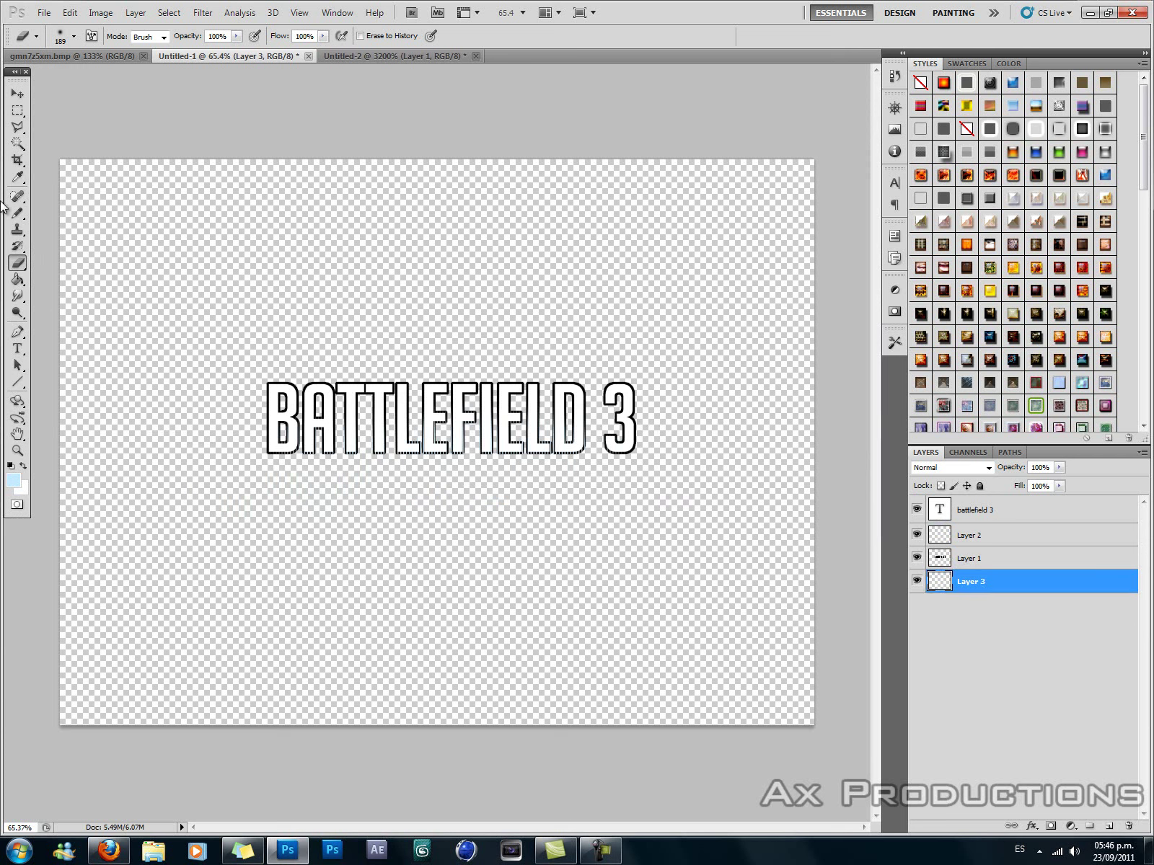
left_click(18, 281)
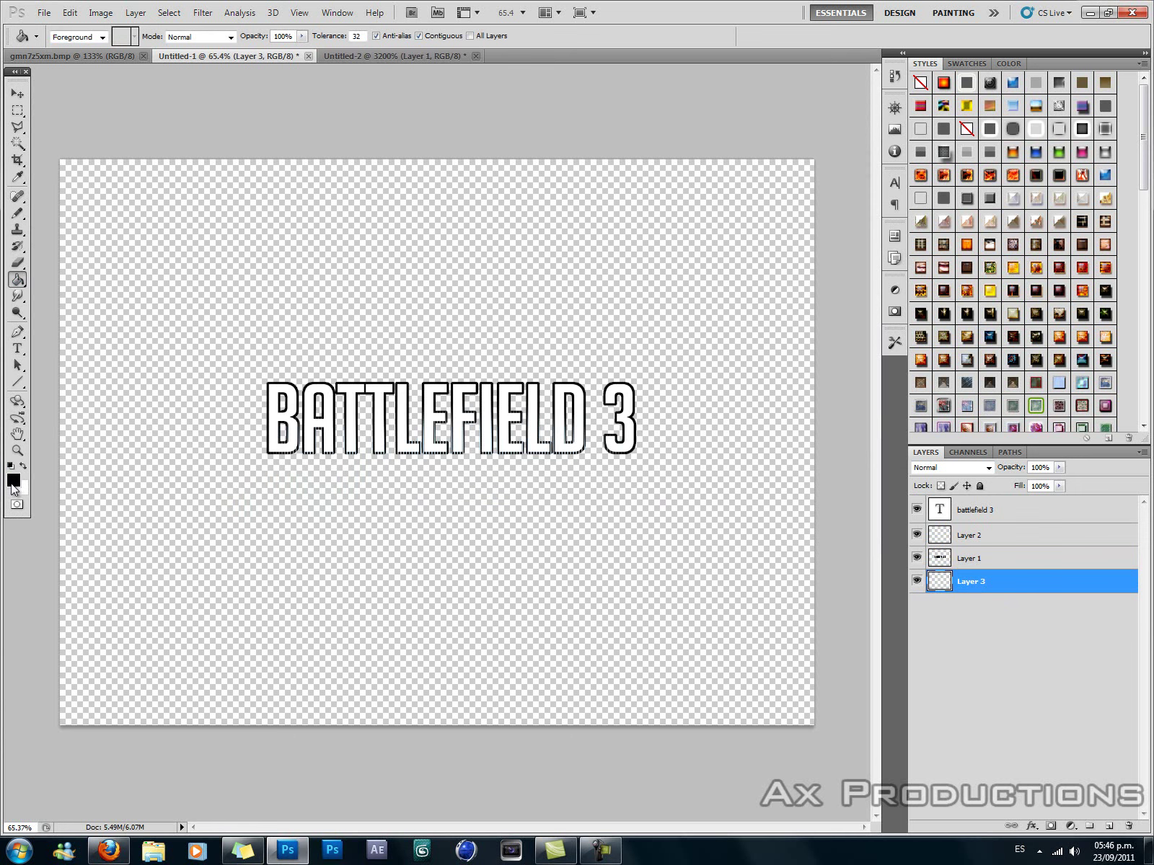
left_click(186, 232)
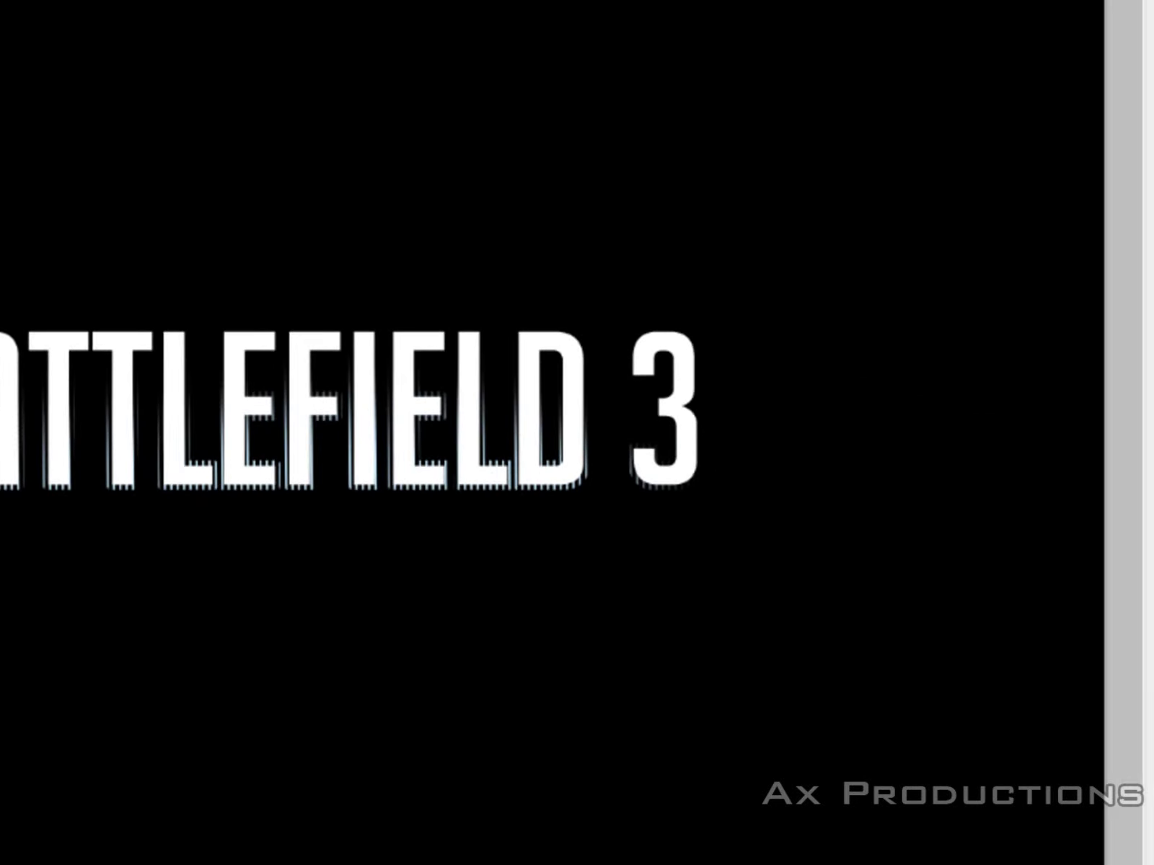
- Open the battlefield 3 text layer's Layer Style and enable a 90° black-to-white Gradient Overlay
left_click(794, 429)
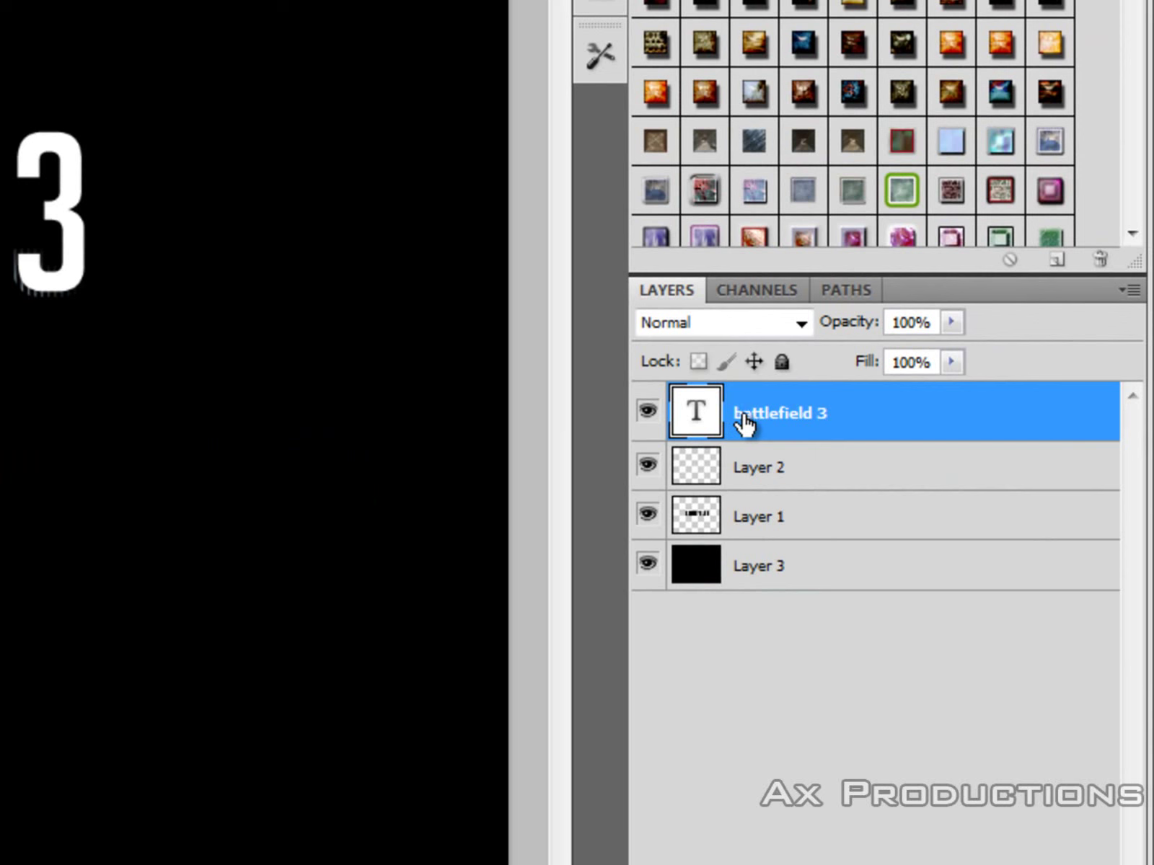
double_click(793, 412)
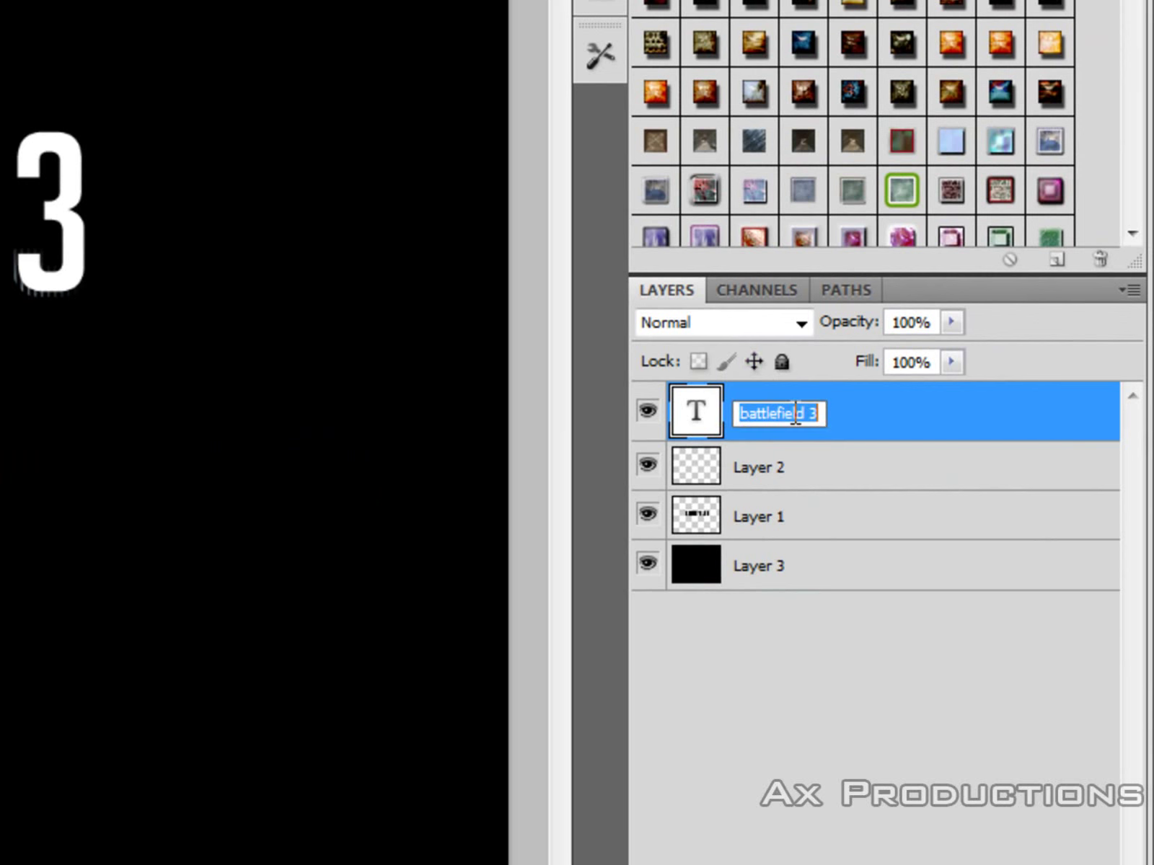
double_click(891, 427)
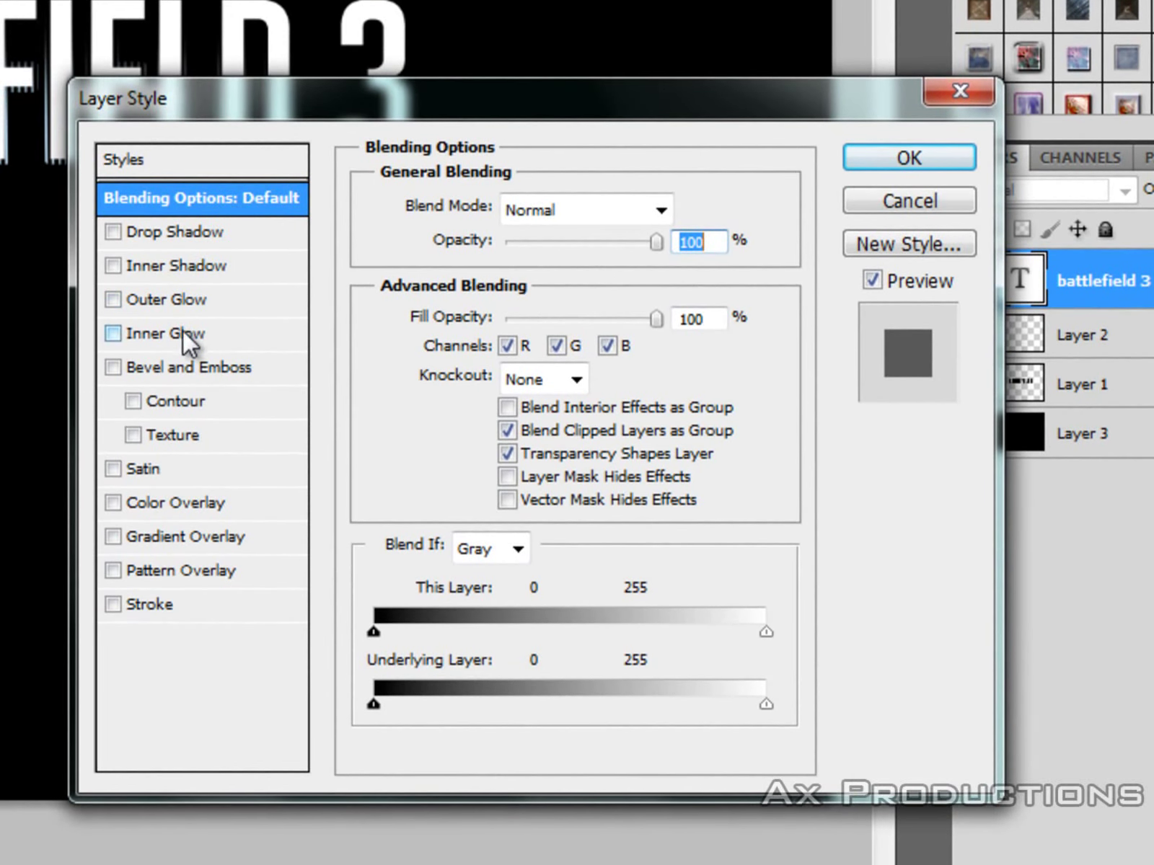
left_click(174, 534)
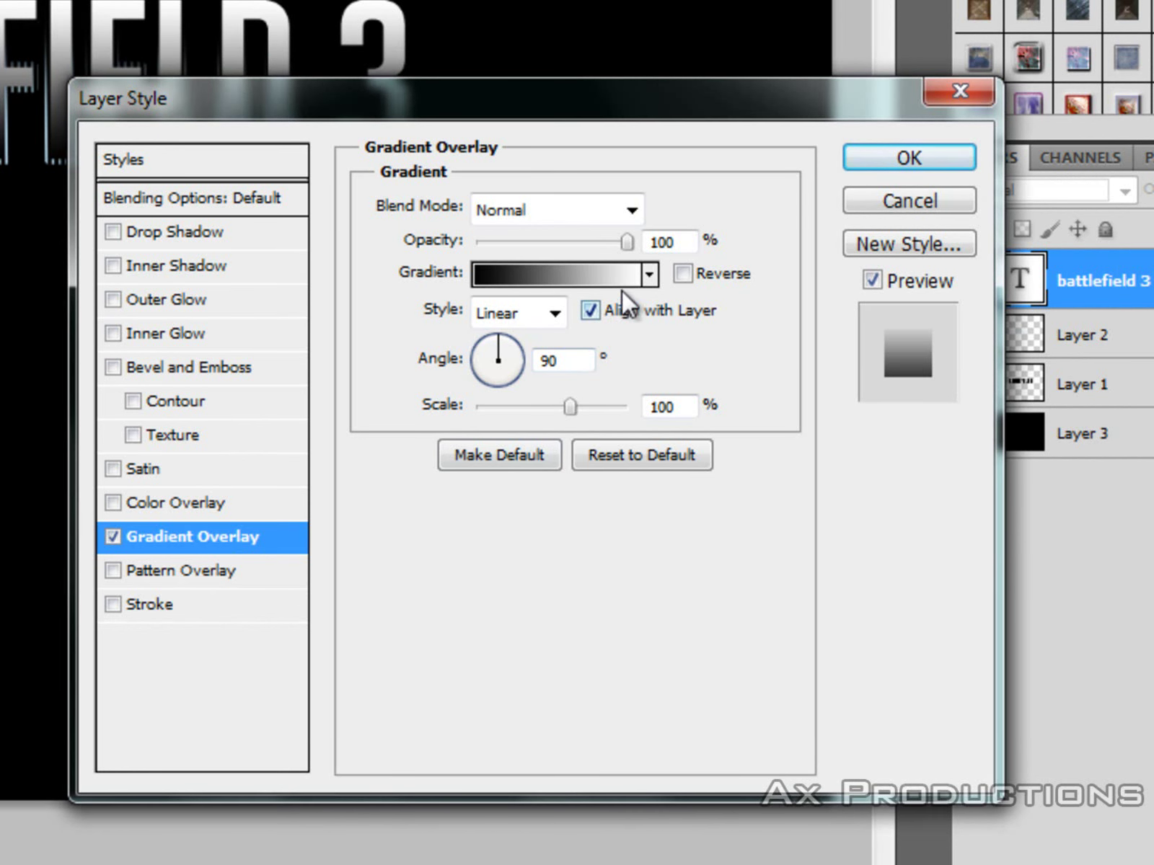
- Set the gradient's left colour stop to white
left_click(569, 271)
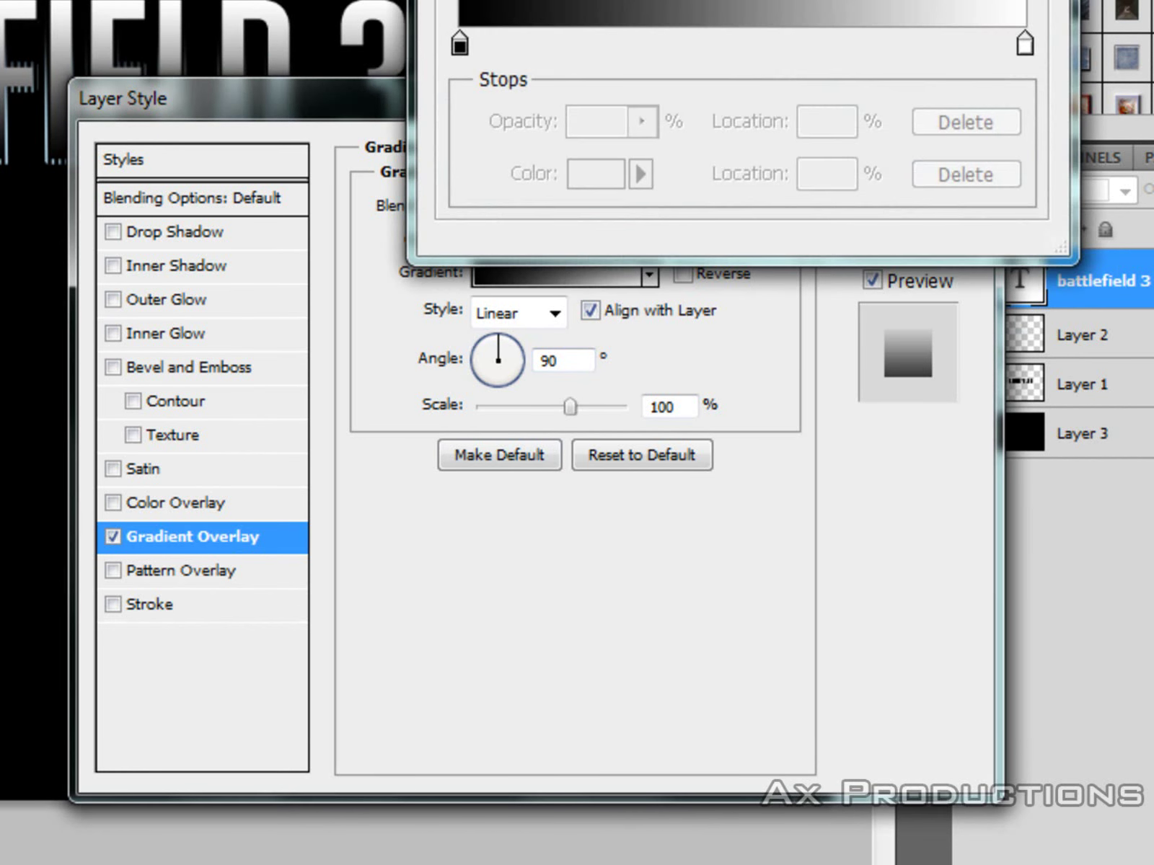
left_click(465, 42)
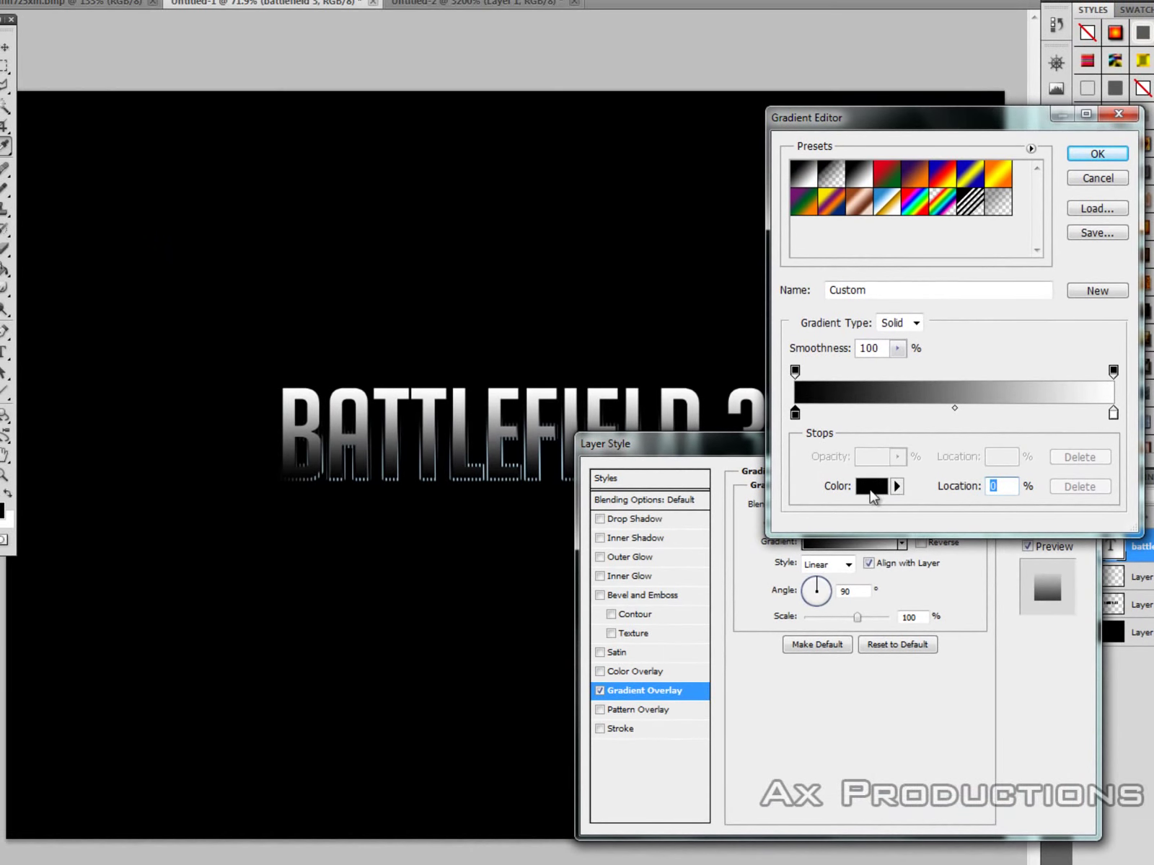
left_click(871, 486)
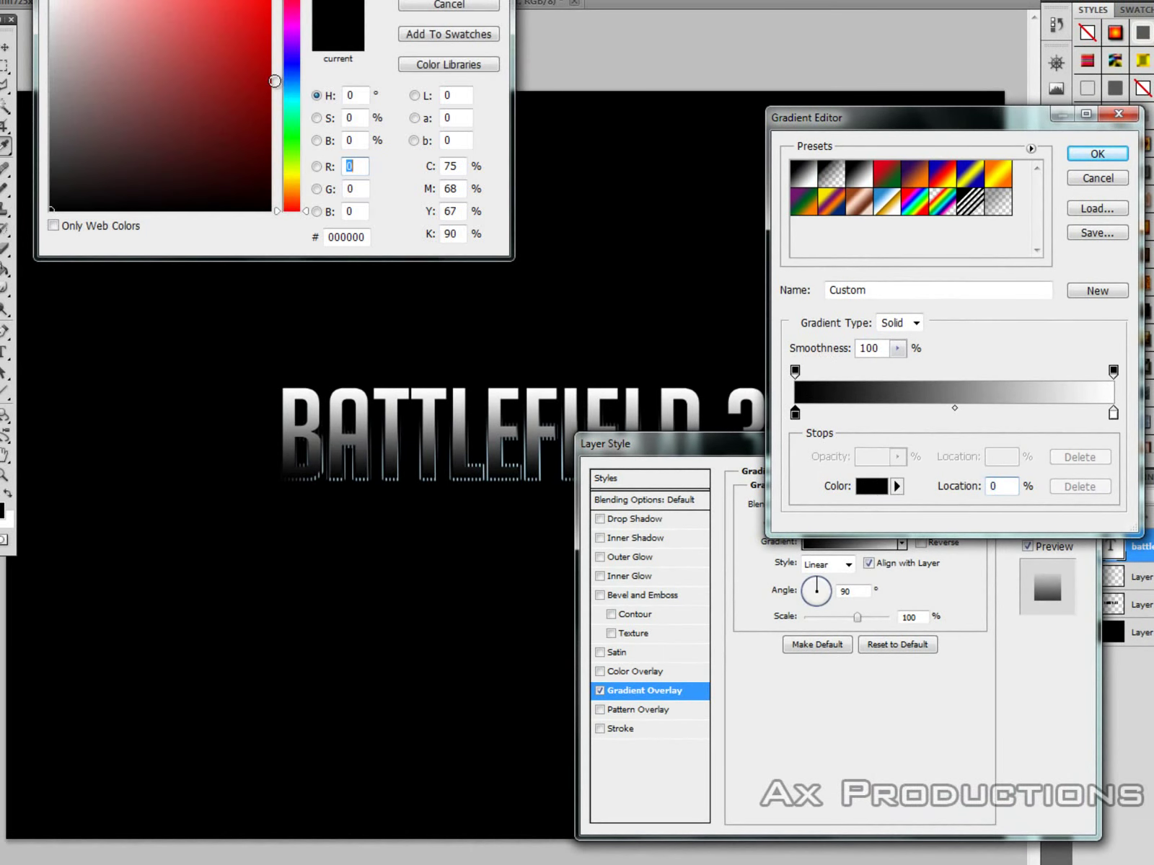
left_click_drag(182, 49, 49, 1)
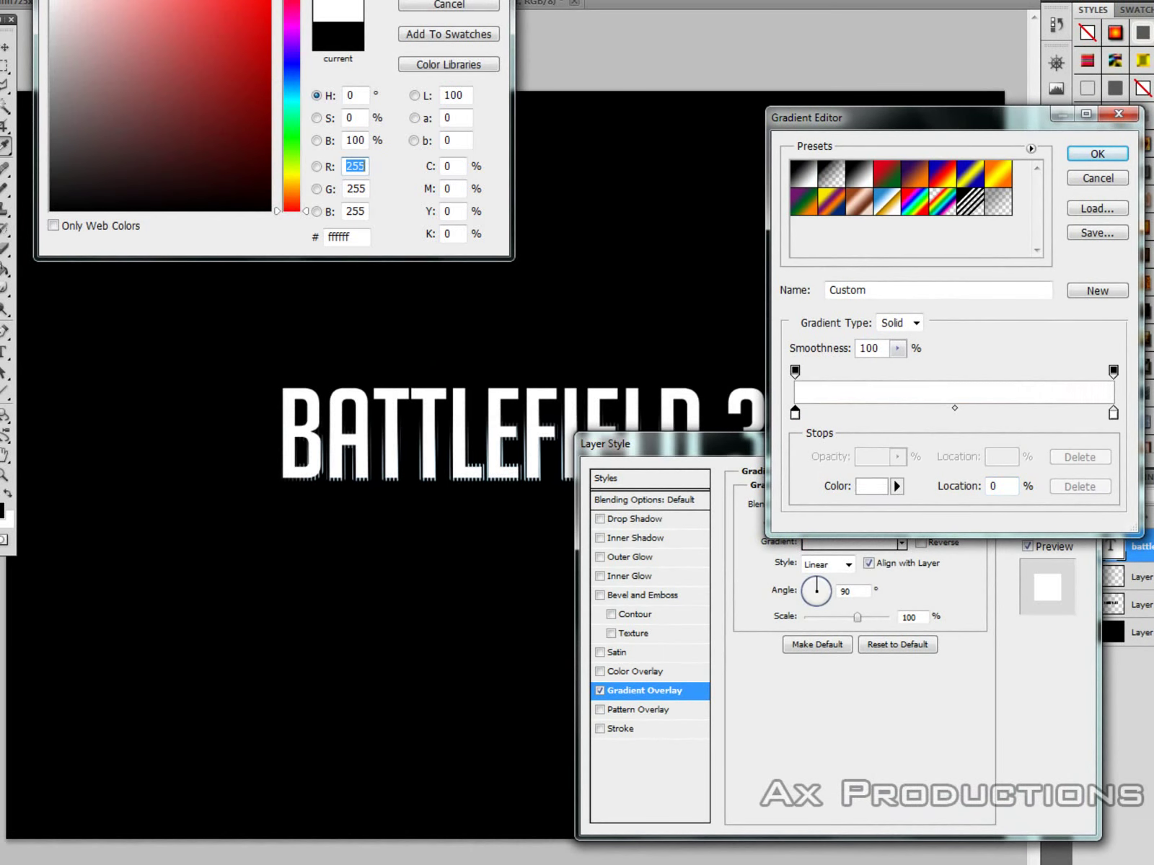
key("Return")
- Set the right stop to light grey (d3d3d3) and apply the gradient overlay
left_click(1113, 414)
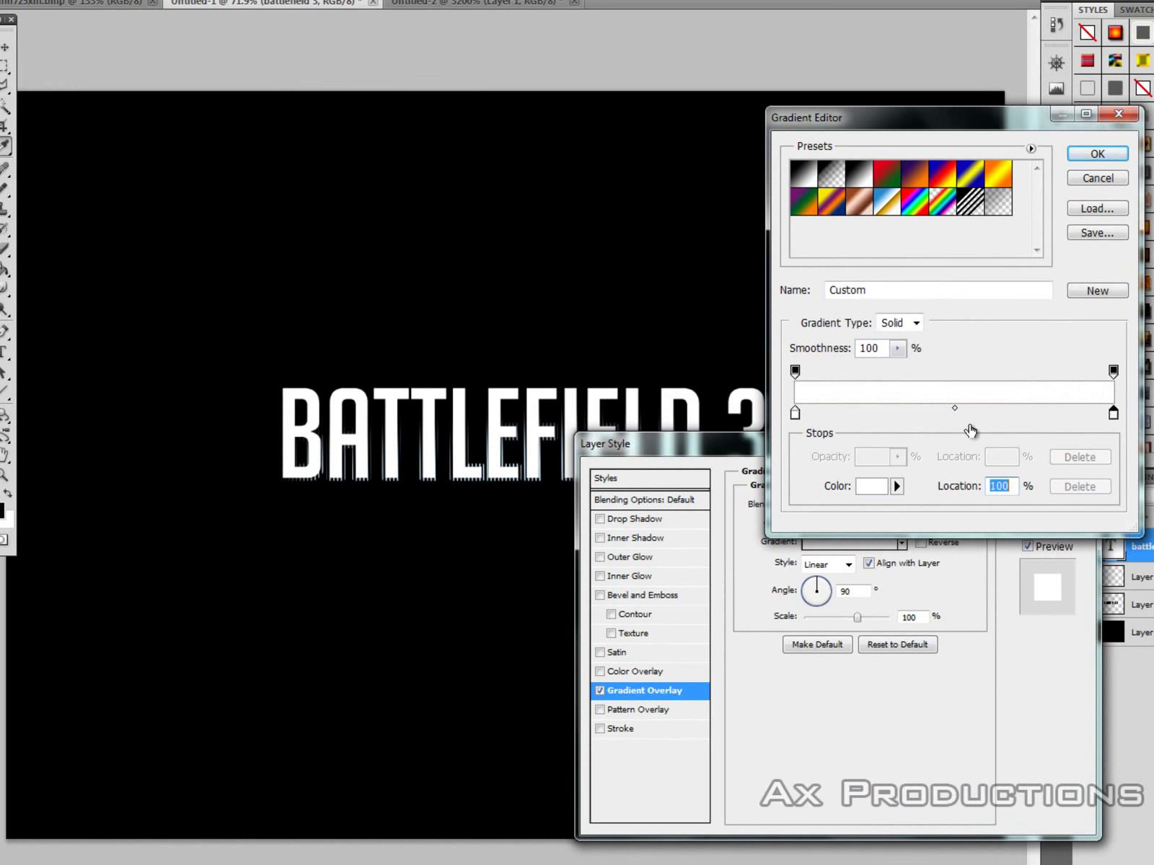
double_click(1113, 415)
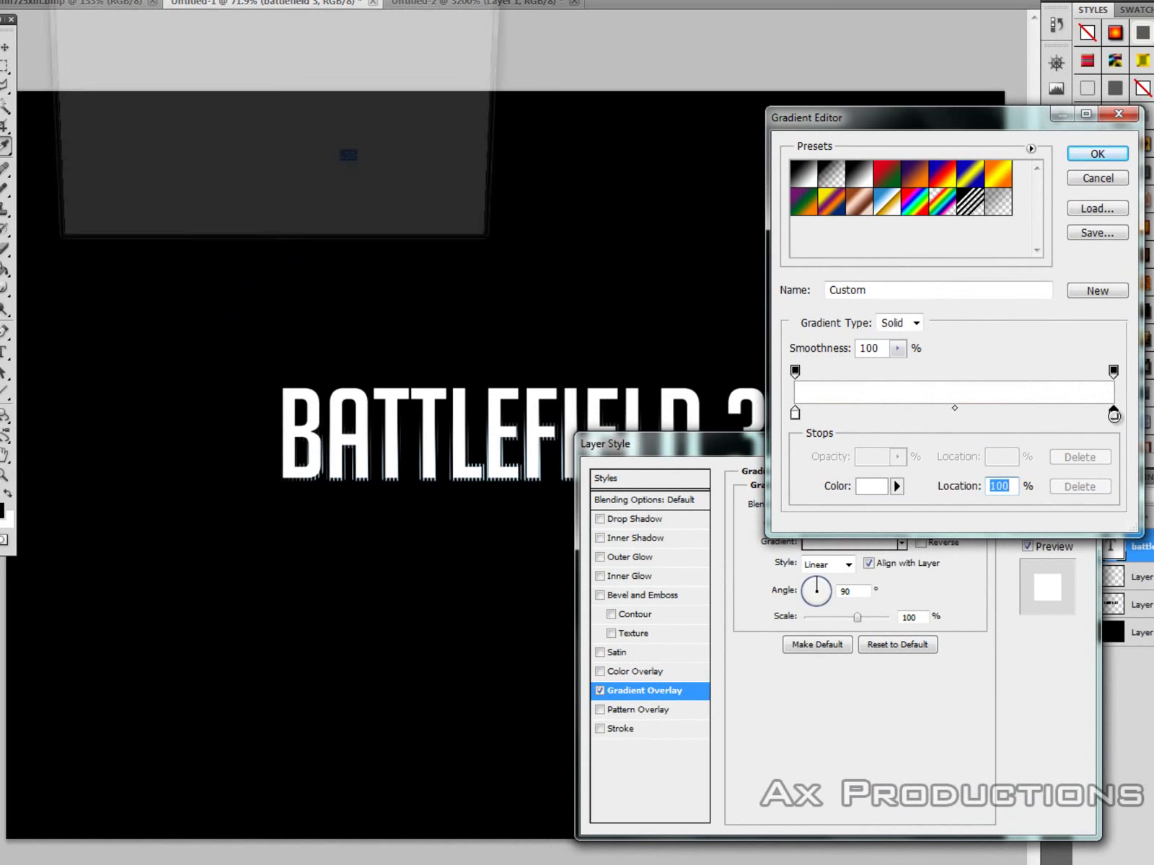
mouse_move(53, 29)
left_mouse_down()
mouse_move(50, 46)
mouse_move(52, 27)
left_mouse_up()
key("Return")
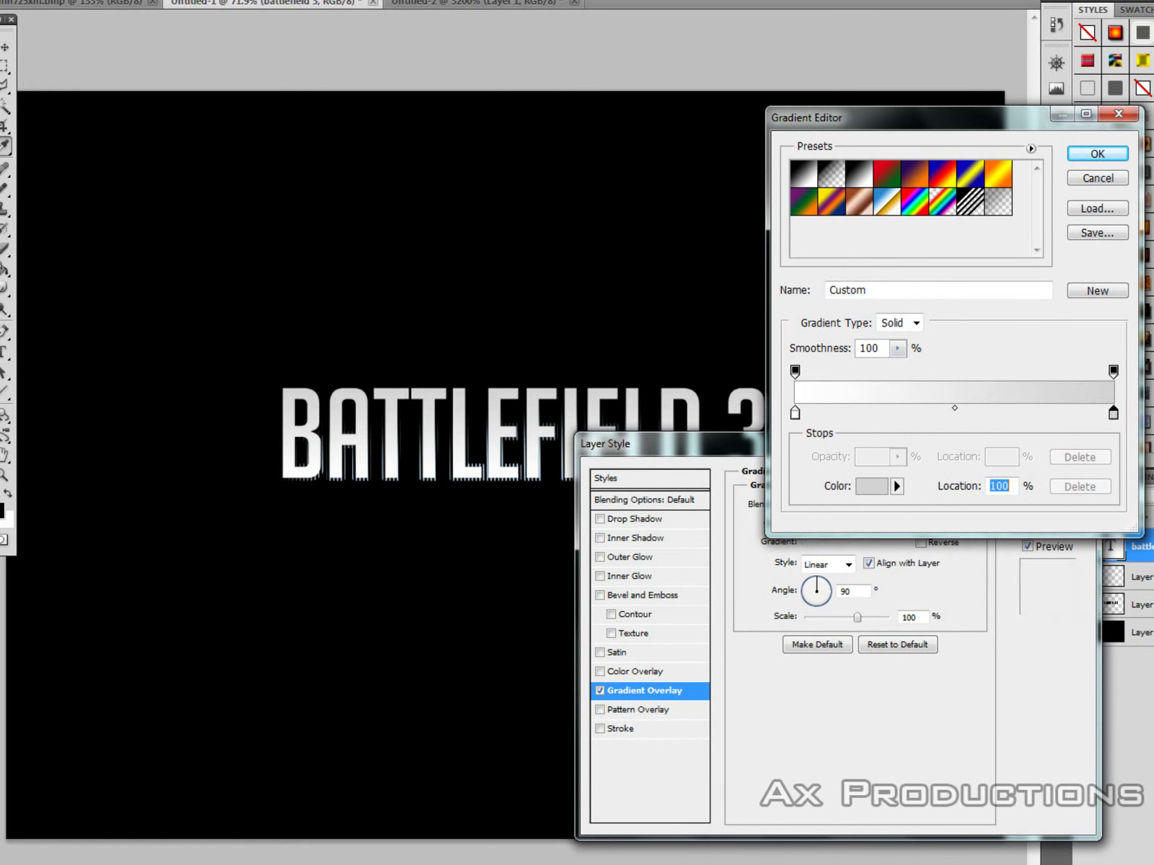
left_click(1096, 154)
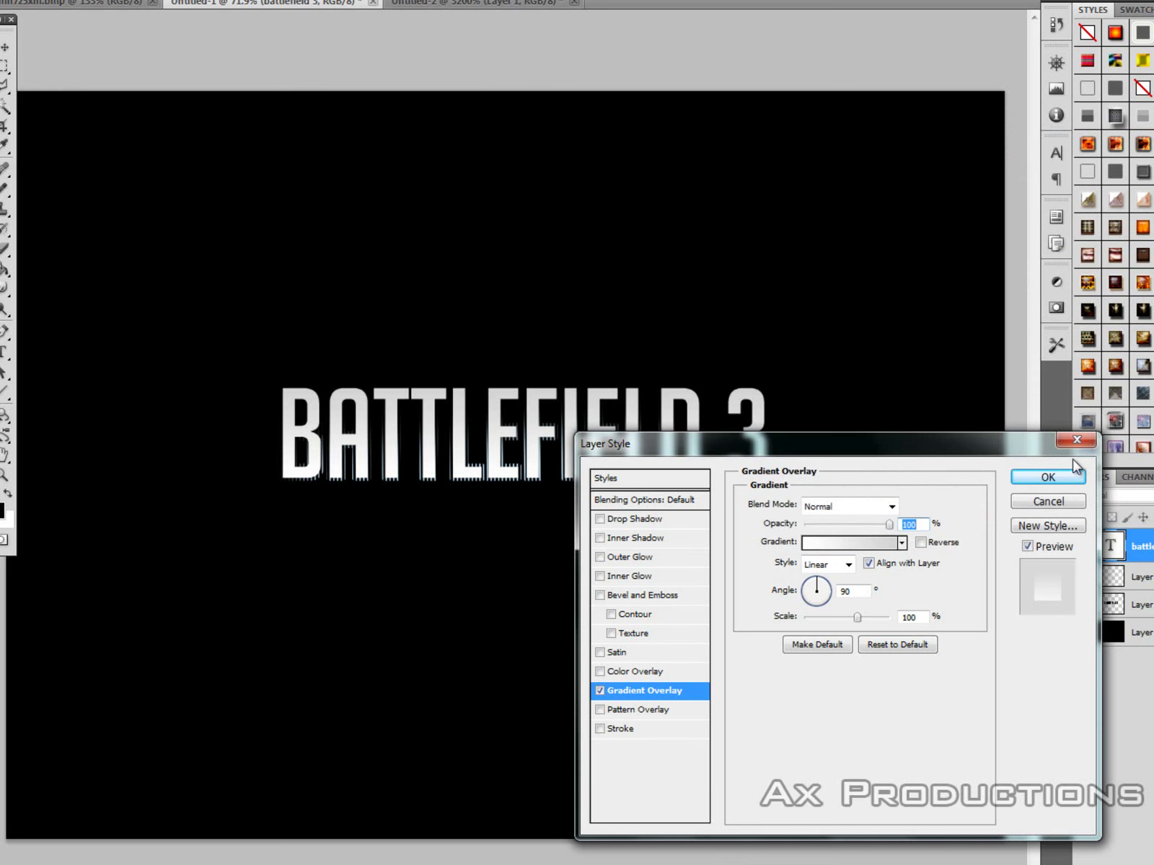
left_click(1048, 478)
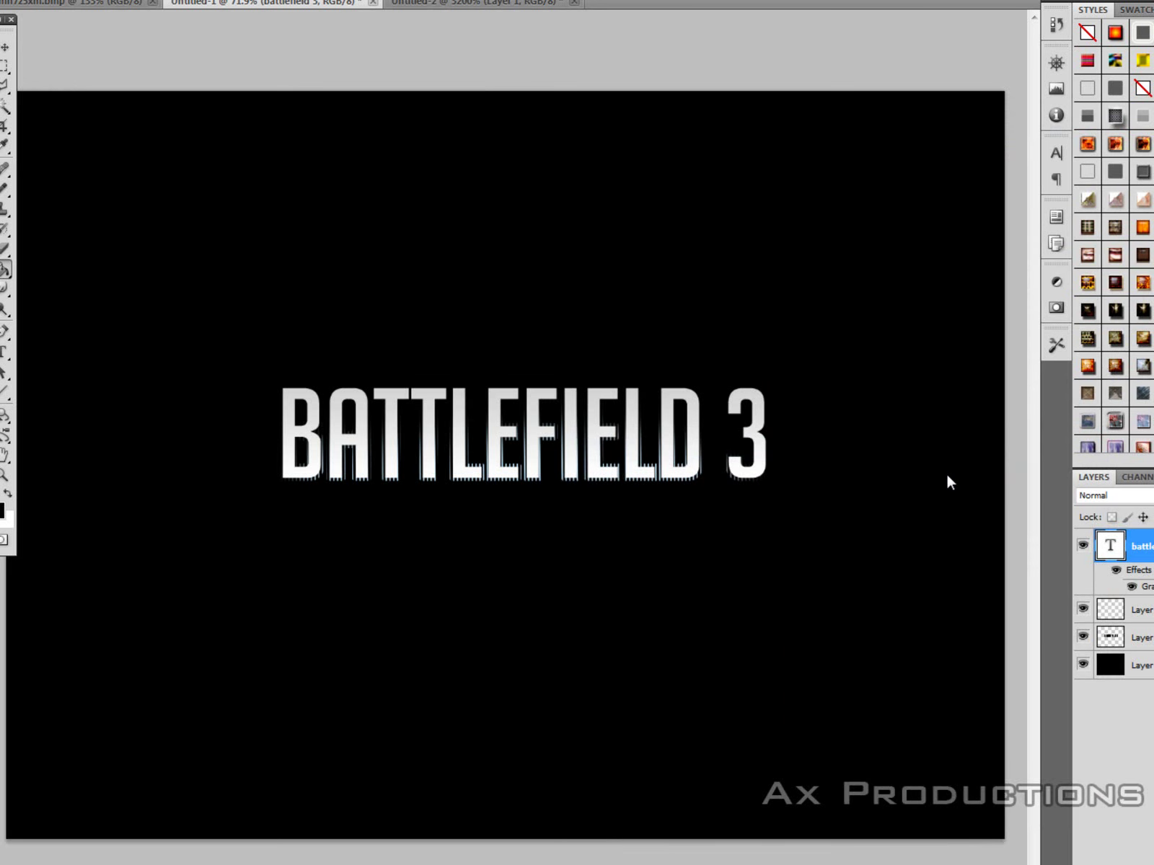
- Check the reference logo, then reopen the text layer's Gradient Overlay settings
left_click(63, 6)
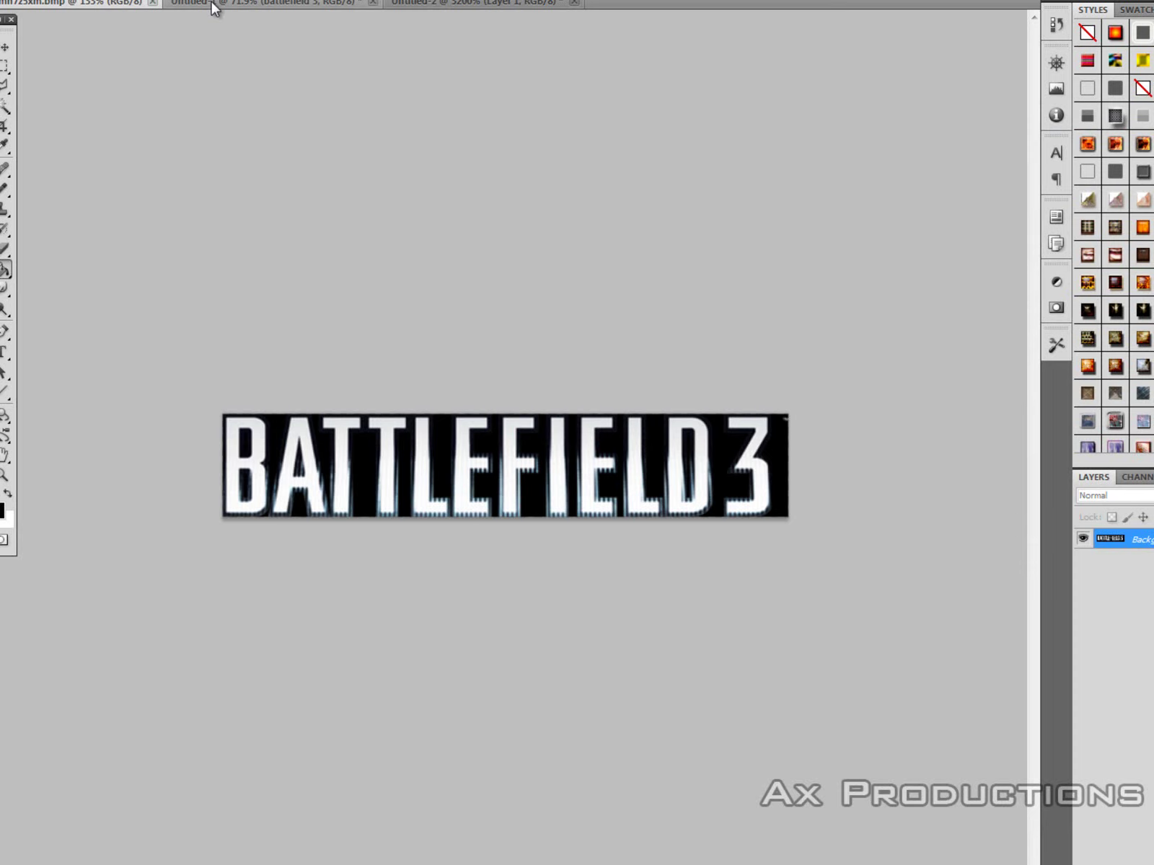
left_click(213, 6)
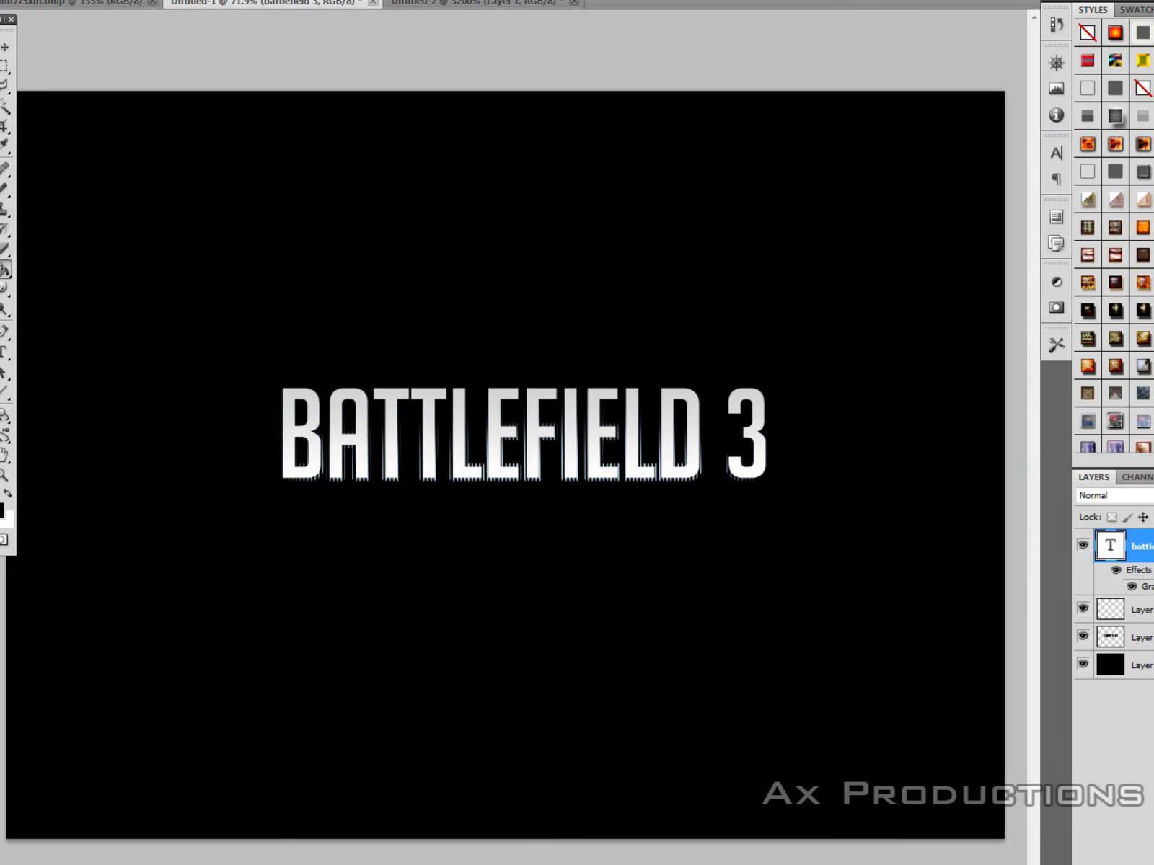
double_click(1149, 546)
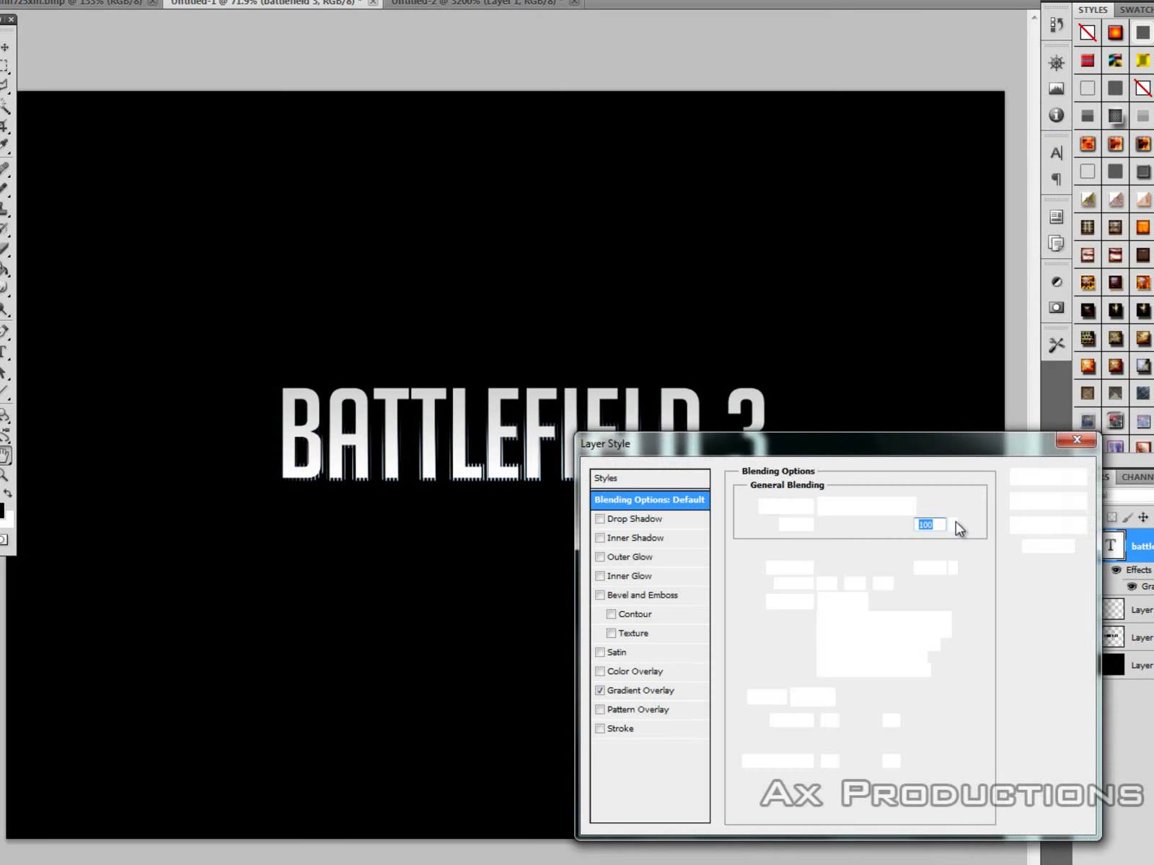
left_click(643, 692)
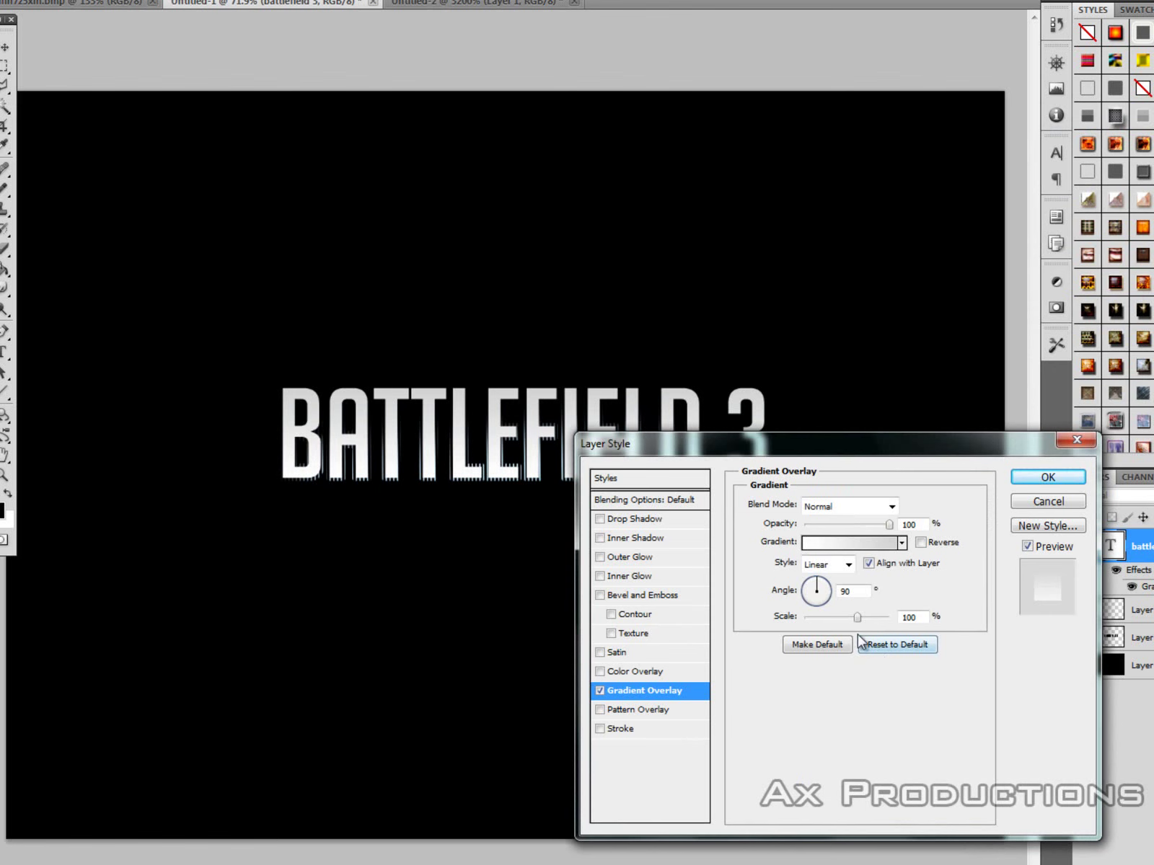
- Add a white colour stop at 69% to the gradient and apply it
left_click(865, 544)
left_click(1040, 412)
left_click_drag(1040, 415, 1029, 412)
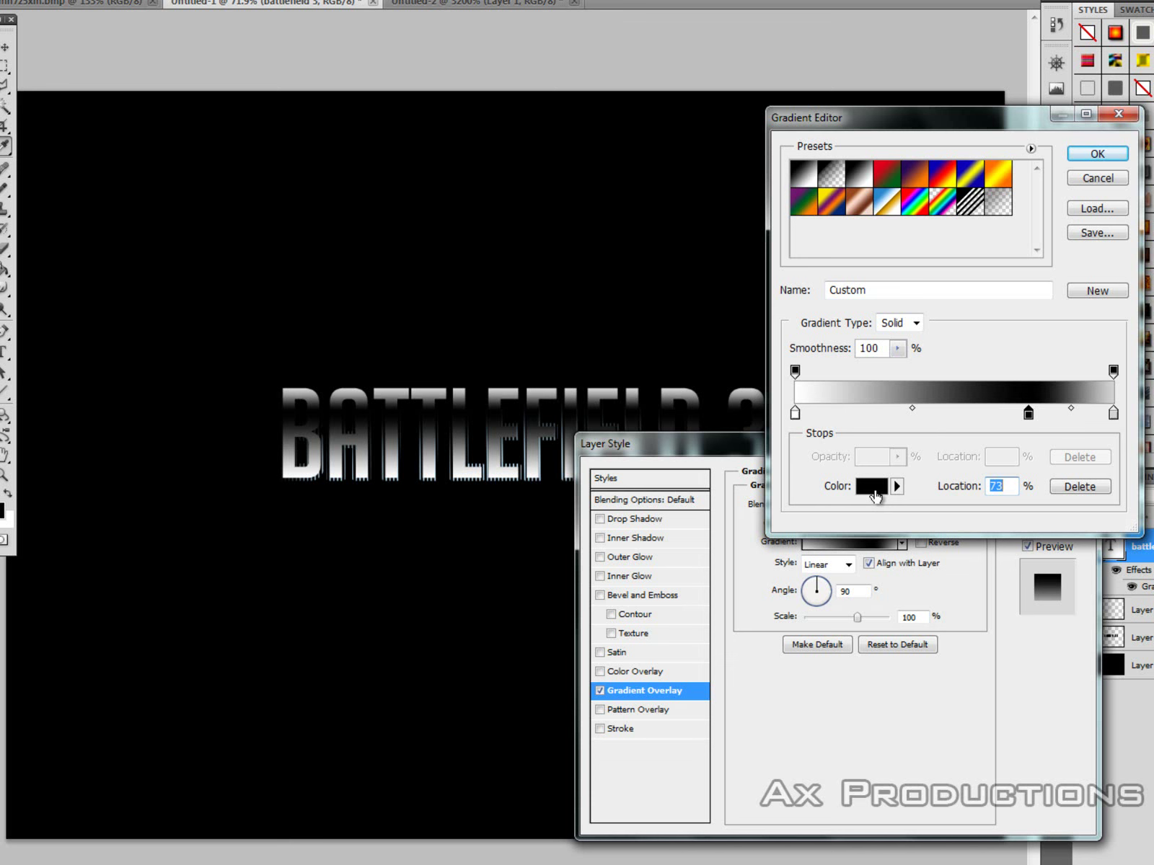
left_click(798, 387)
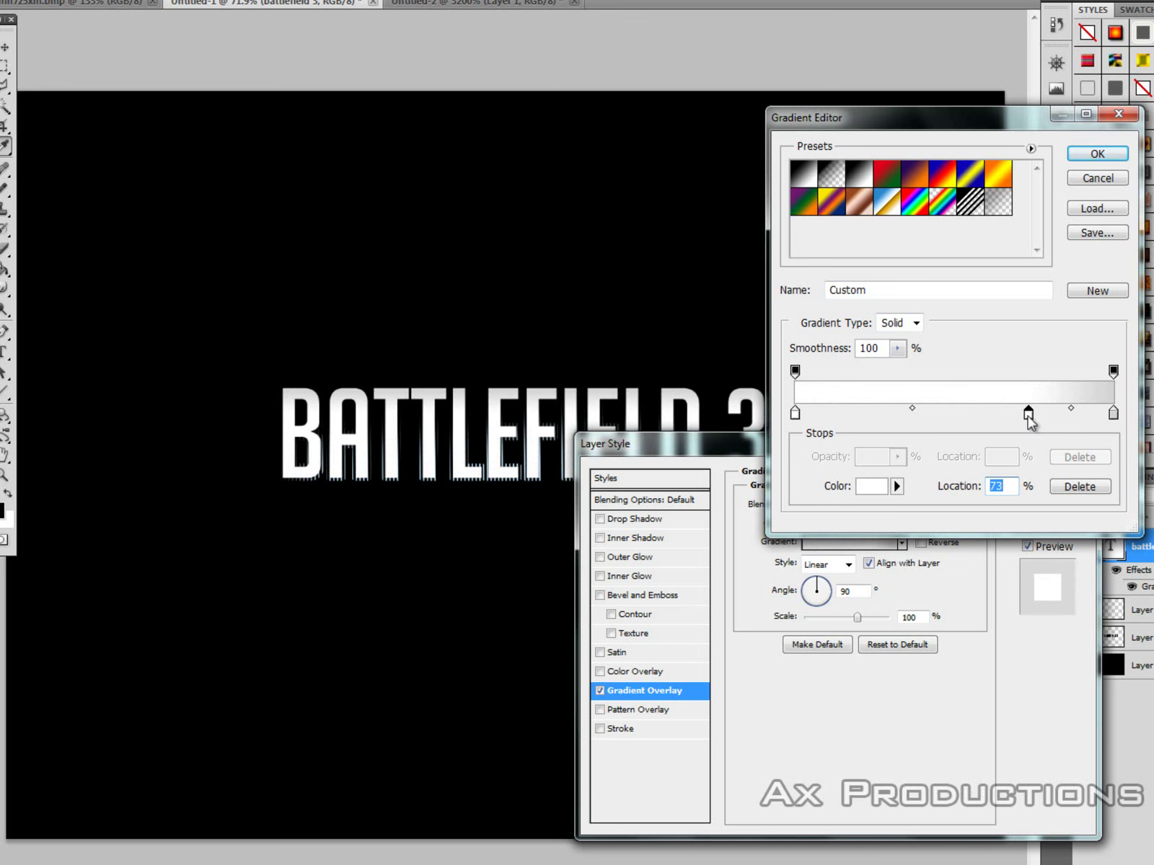
left_click_drag(1028, 415, 1015, 415)
left_click(1098, 155)
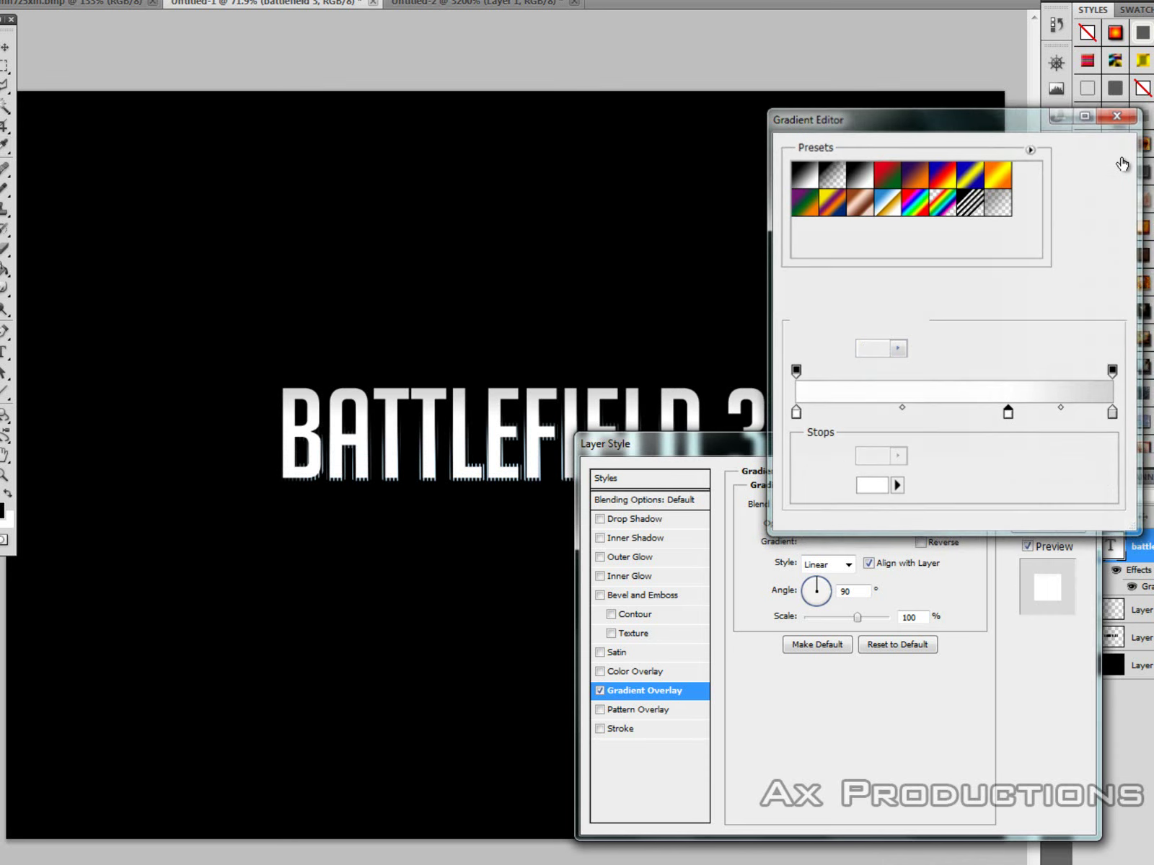
left_click(1038, 479)
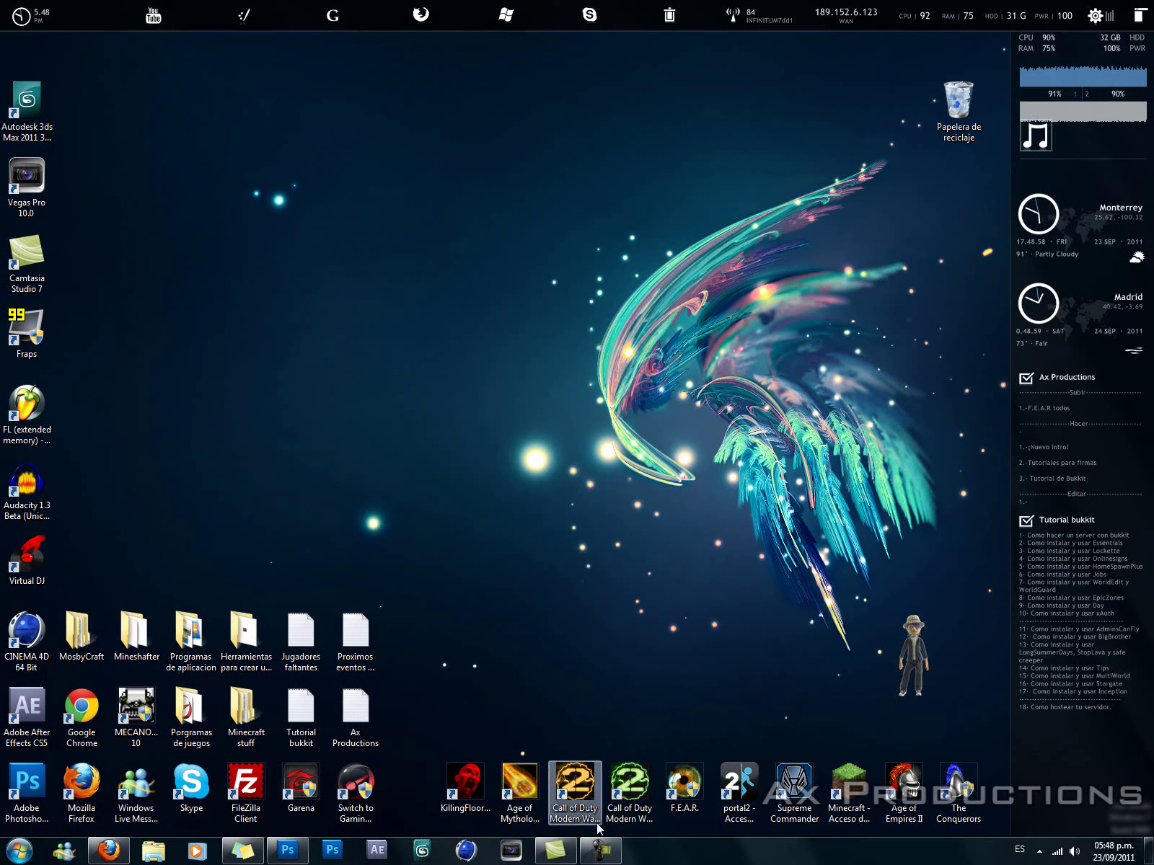
mouse_move(441, 829)
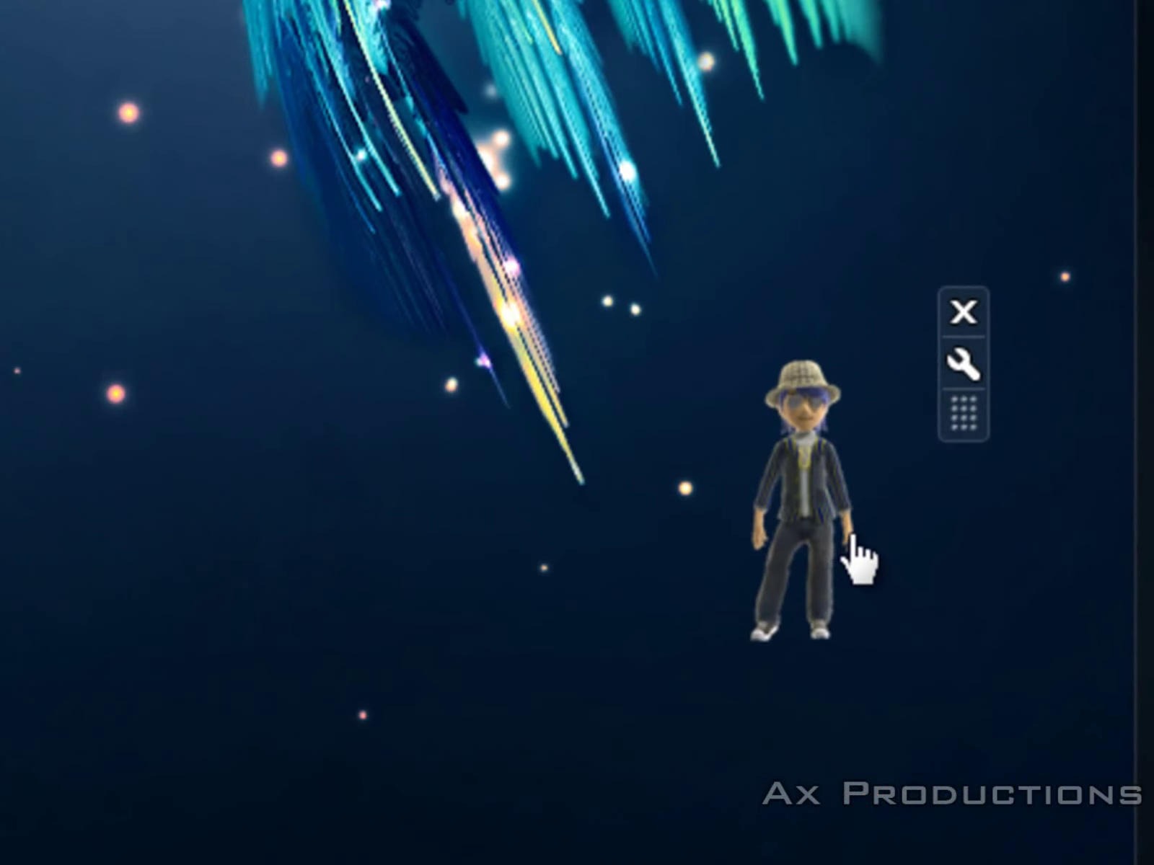
- Expand the Xbox avatar gadget into its gamercard with reputation stars and 695 gamerscore
left_click(853, 537)
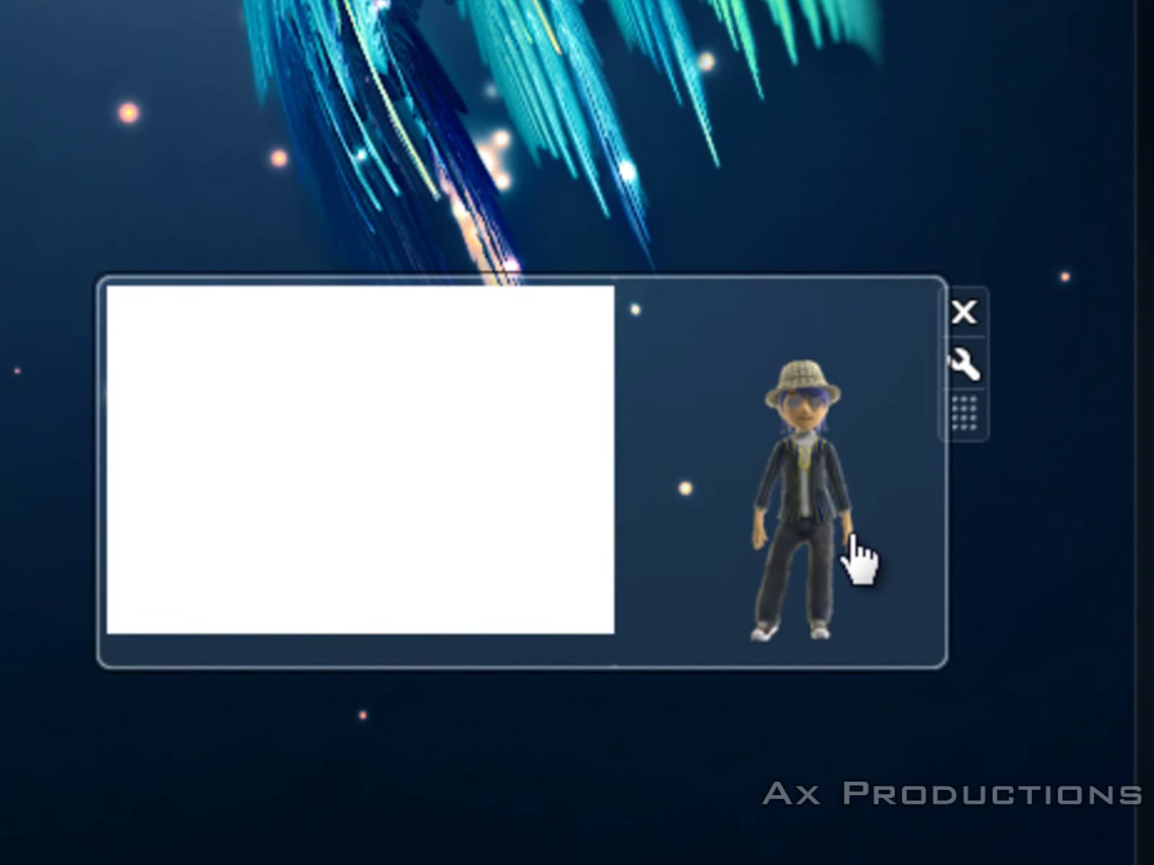